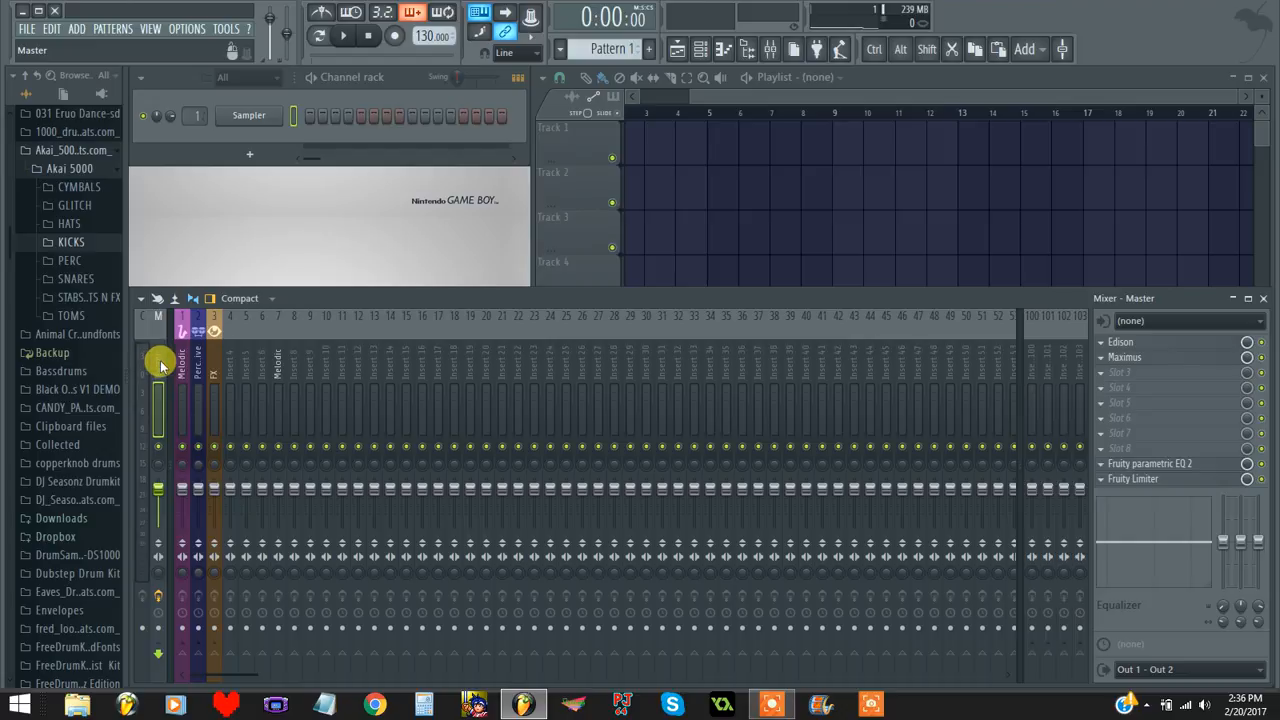
Load the MBG2_KICK_04 sample from the copperknob drums folder into the Sampler channel, replacing its empty content
{"action": "left_click", "coordinate": [36, 76]}
{"action": "scroll", "coordinate": [57, 373], "scroll_direction": "down", "scroll_amount": 3}
{"action": "scroll", "coordinate": [57, 373], "scroll_direction": "down", "scroll_amount": 1}
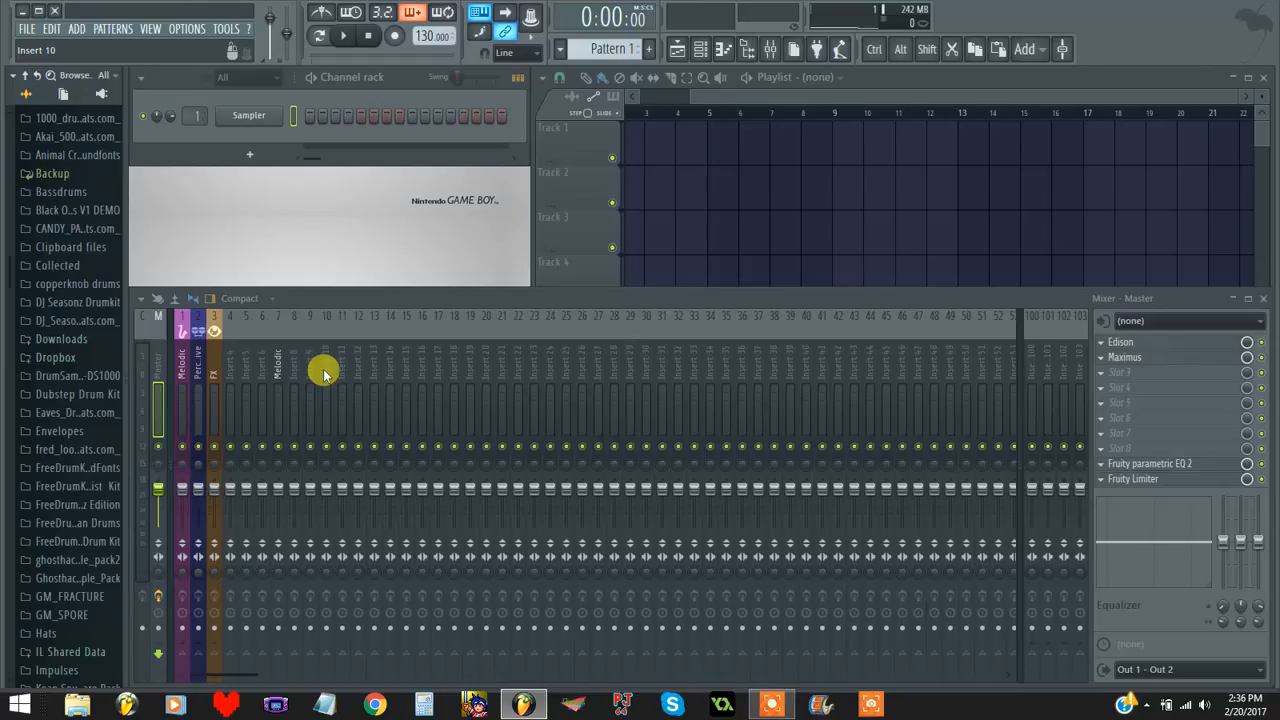
{"action": "left_click", "coordinate": [100, 283]}
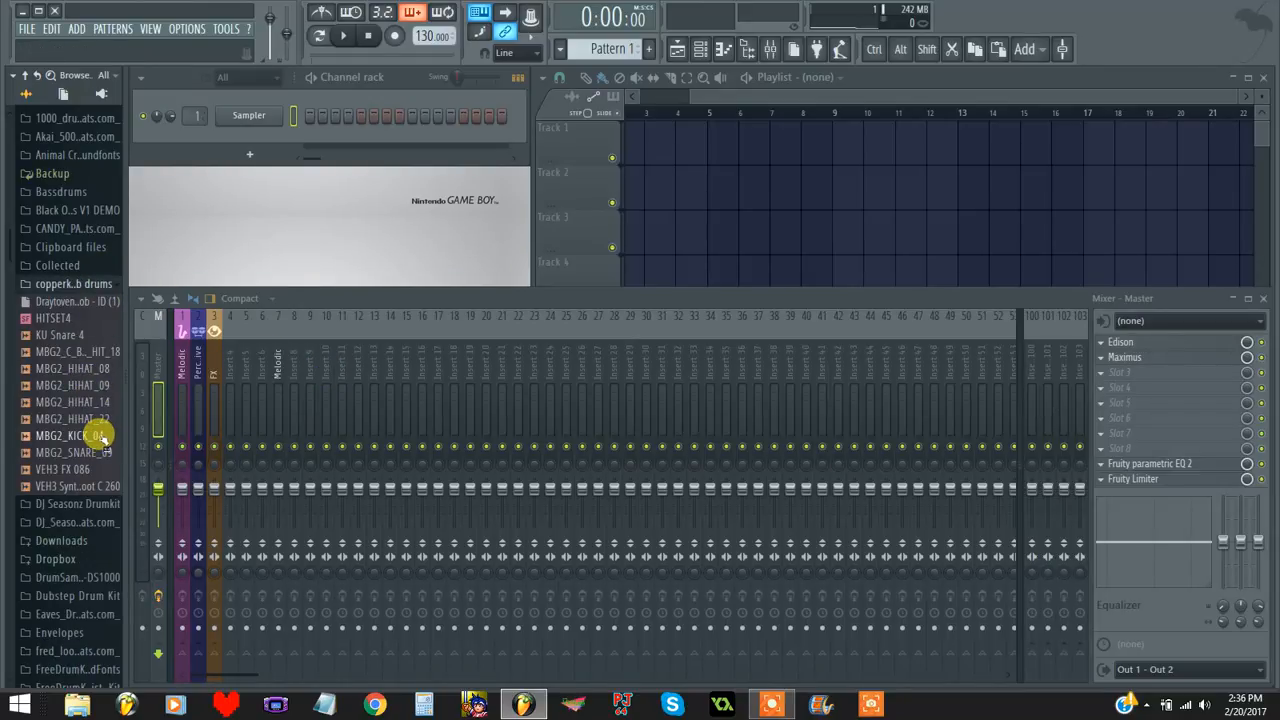
{"action": "left_click_drag", "start_coordinate": [90, 438], "coordinate": [249, 112]}
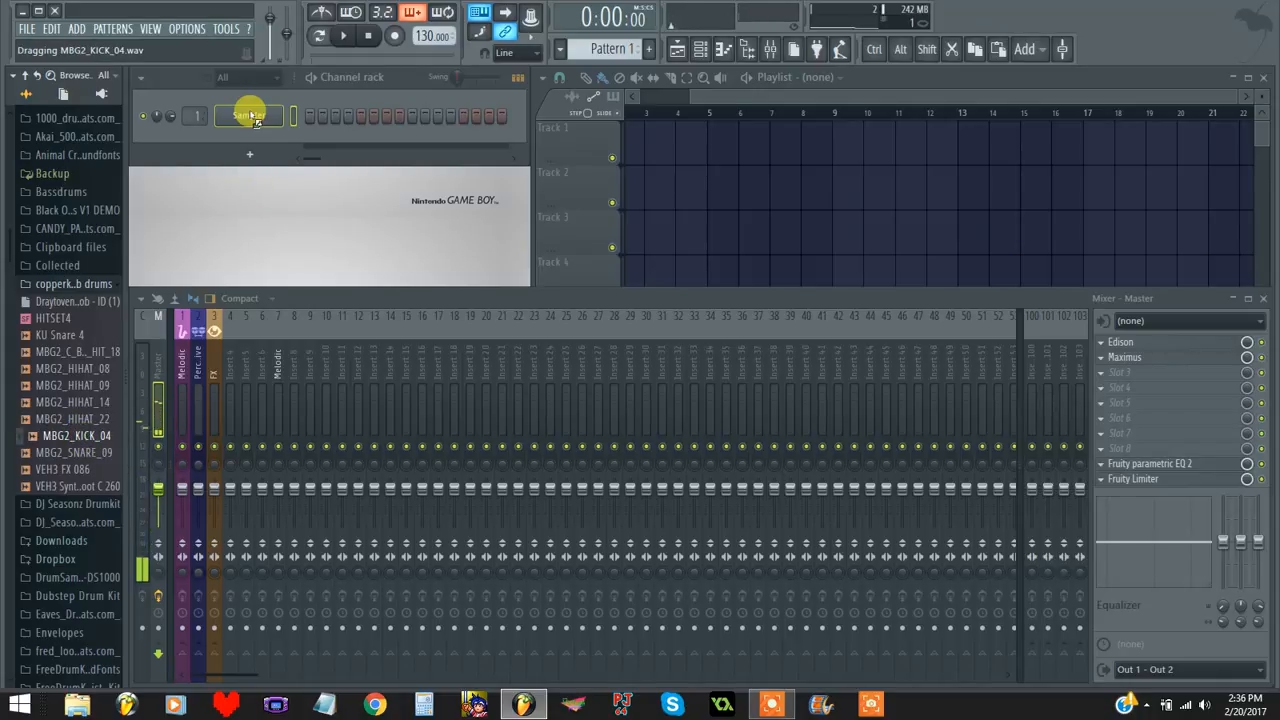
{"action": "left_click", "coordinate": [91, 297]}
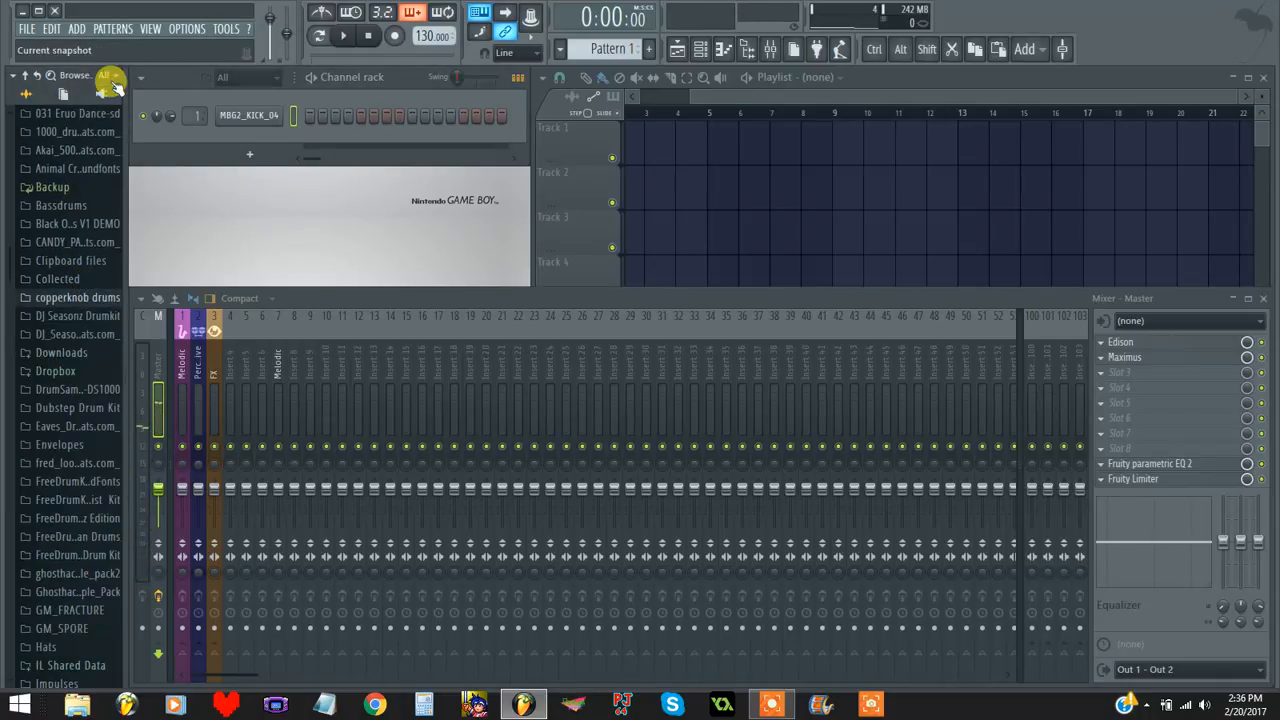
Add a Sytrus instrument channel and place Pattern 1 at the start of playlist Track 2, four bars long
{"action": "left_click", "coordinate": [250, 158]}
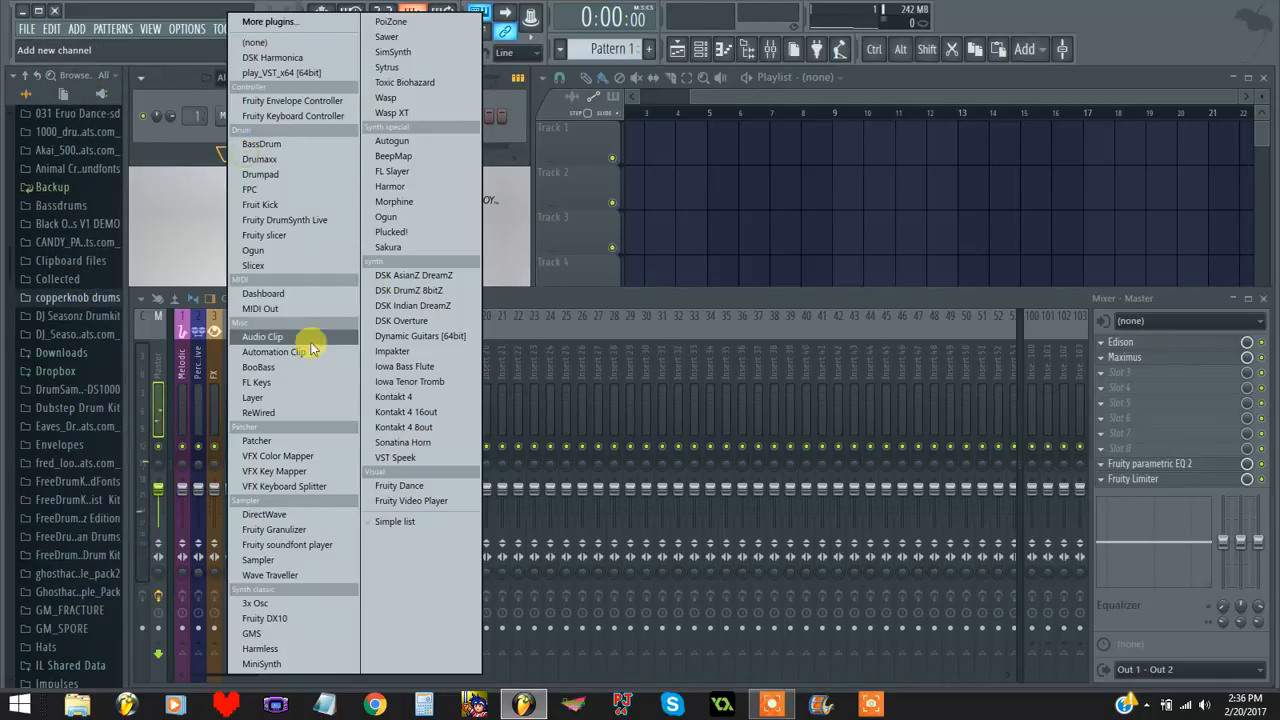
{"action": "left_click", "coordinate": [393, 50]}
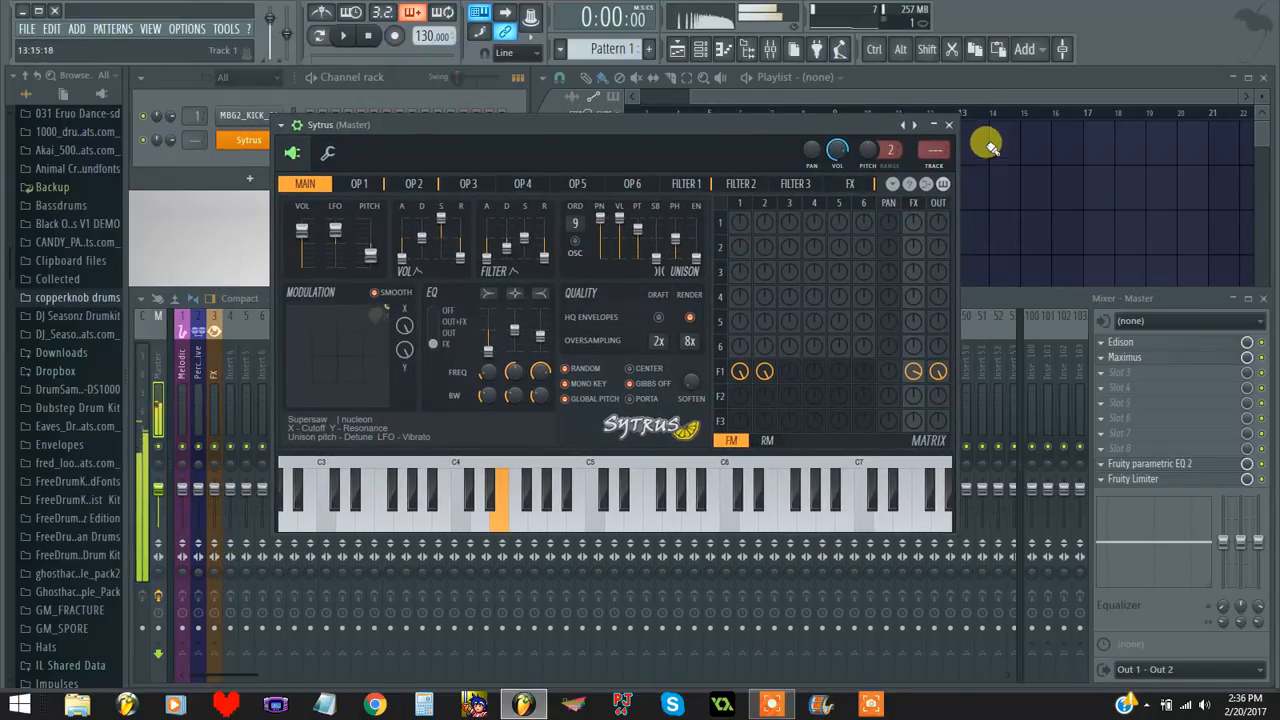
{"action": "left_click", "coordinate": [952, 126]}
{"action": "left_click", "coordinate": [642, 172]}
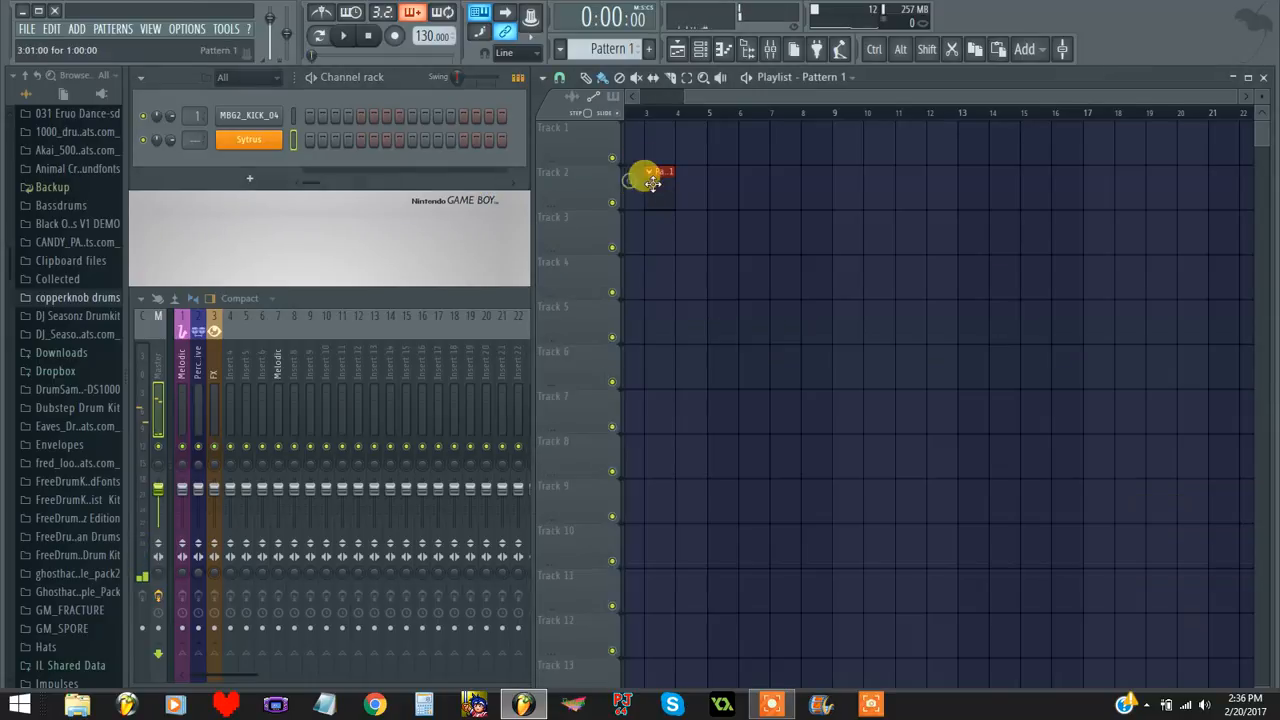
{"action": "left_click_drag", "start_coordinate": [645, 183], "coordinate": [731, 183]}
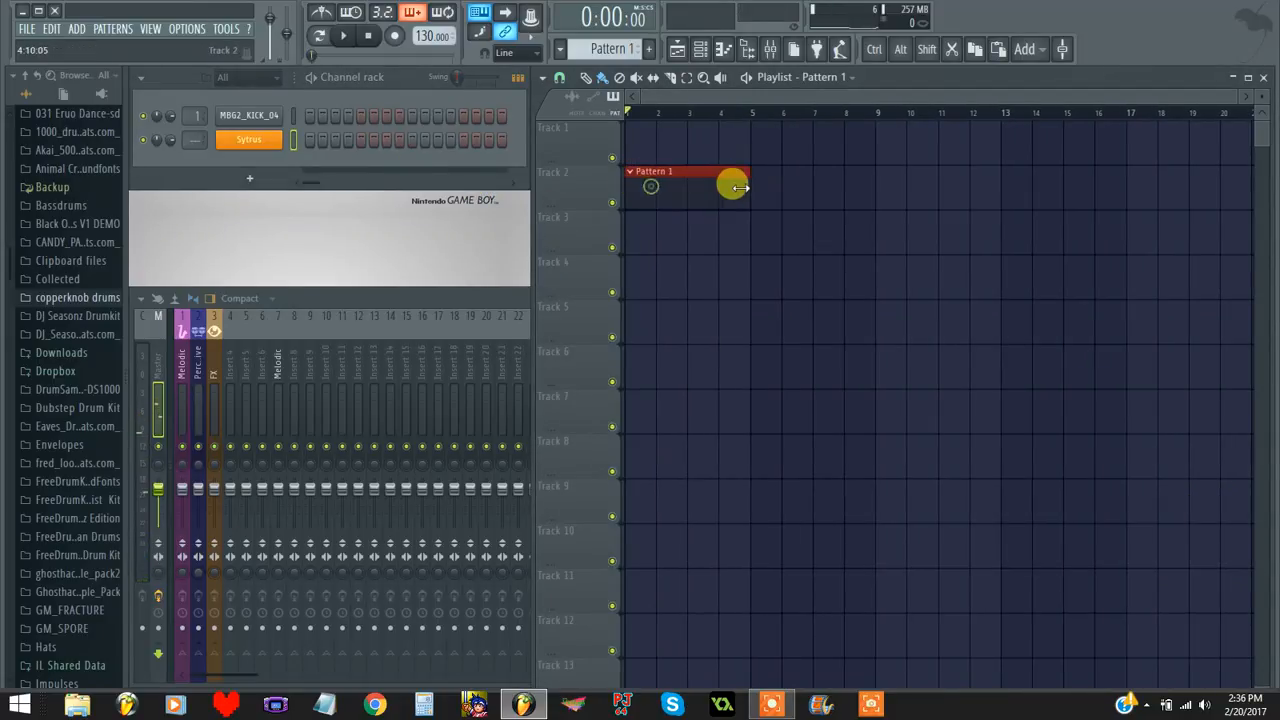
Enter the first bar of the Sytrus melody in the piano roll with spaced notes E3, A#2, B2 and A#2
{"action": "left_click", "coordinate": [729, 49]}
{"action": "scroll", "coordinate": [484, 112], "scroll_direction": "down", "scroll_amount": 2}
{"action": "scroll", "coordinate": [241, 372], "scroll_direction": "up", "scroll_amount": 1}
{"action": "left_click_drag", "start_coordinate": [245, 437], "coordinate": [179, 393]}
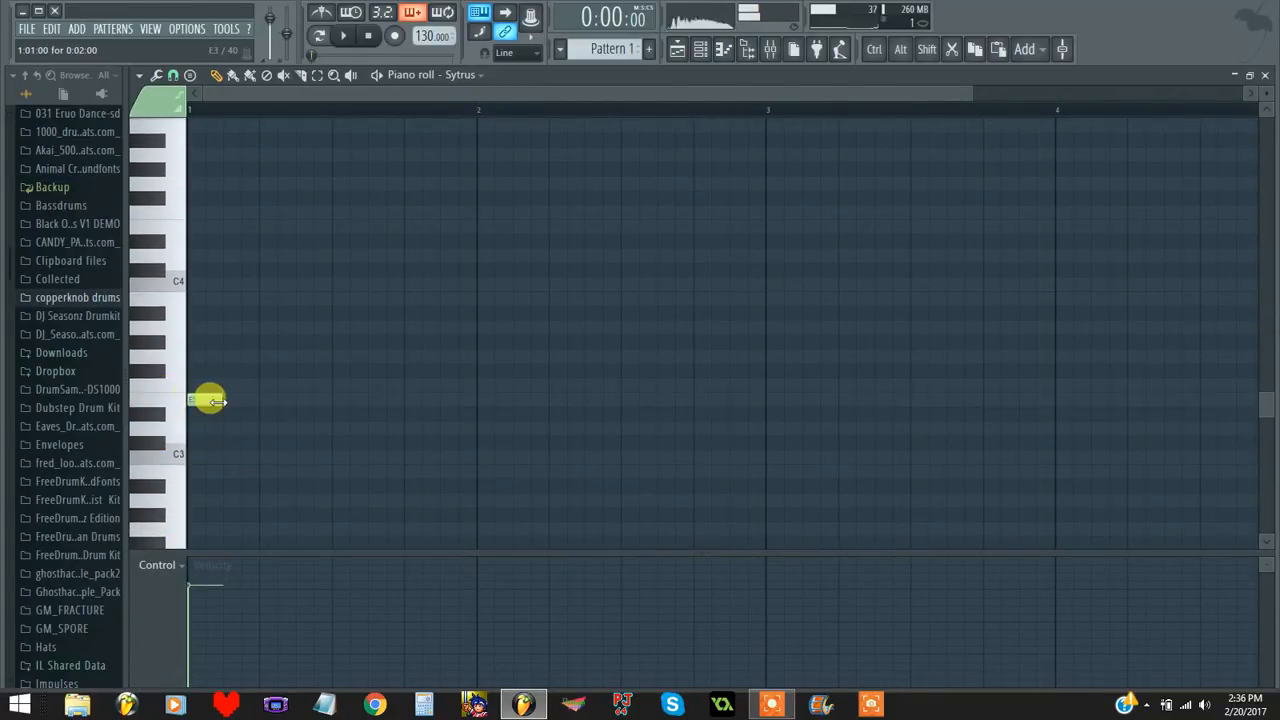
{"action": "left_click", "coordinate": [250, 488]}
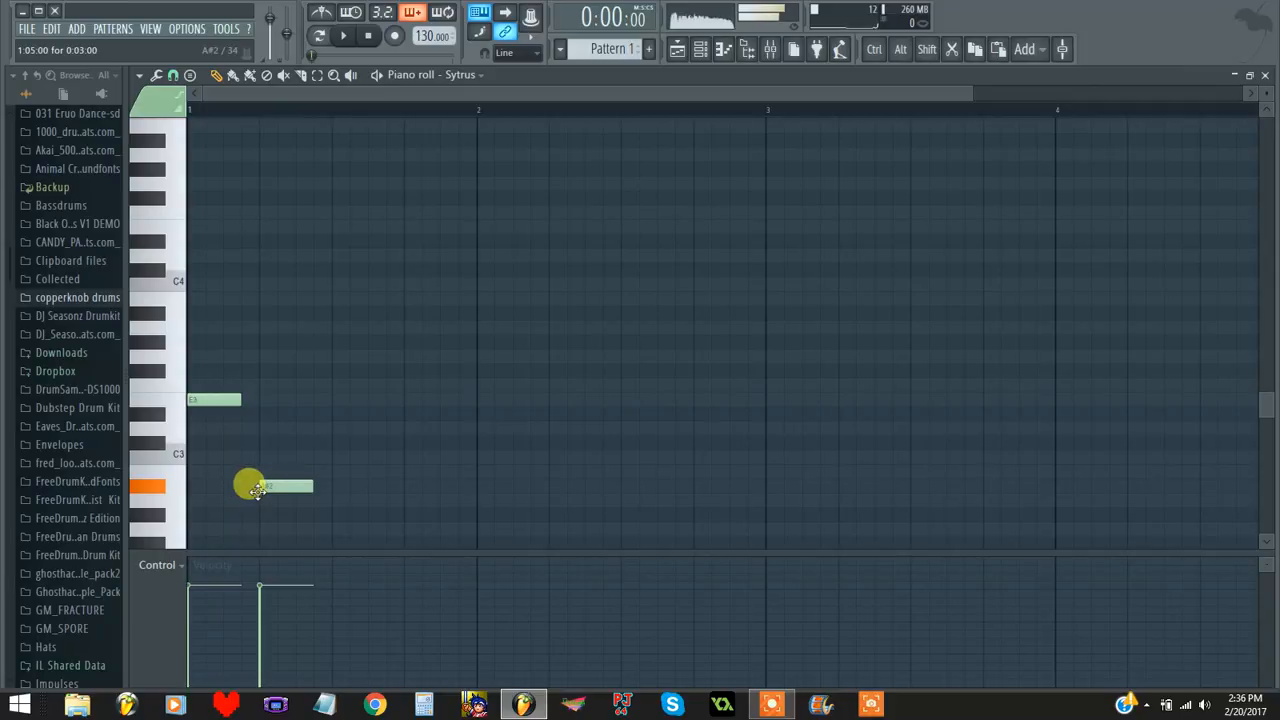
{"action": "left_click", "coordinate": [336, 471]}
{"action": "left_click", "coordinate": [408, 487]}
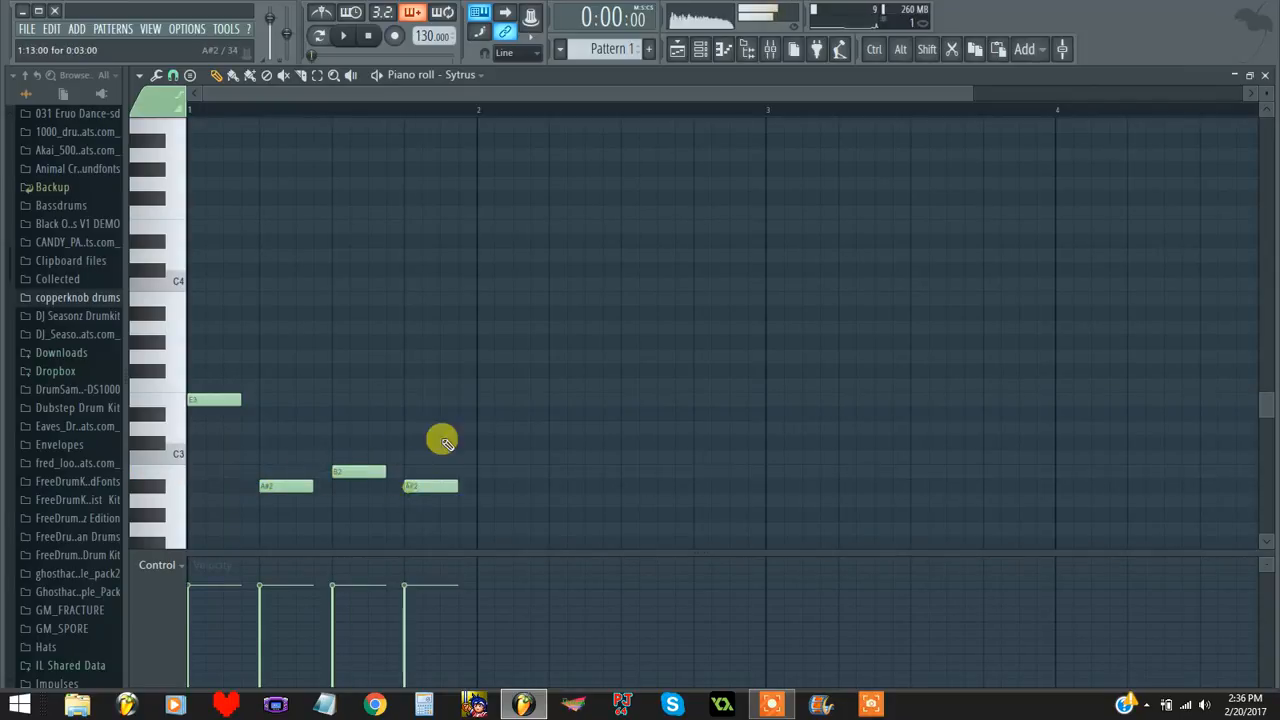
Enter the second bar of the Sytrus melody with spaced notes F#2, G#2, F#2 and C#3
{"action": "scroll", "coordinate": [460, 450], "scroll_direction": "down", "scroll_amount": 2}
{"action": "left_click", "coordinate": [490, 460]}
{"action": "left_click", "coordinate": [549, 441]}
{"action": "right_click", "coordinate": [577, 447]}
{"action": "left_click", "coordinate": [551, 432]}
{"action": "left_click", "coordinate": [655, 460]}
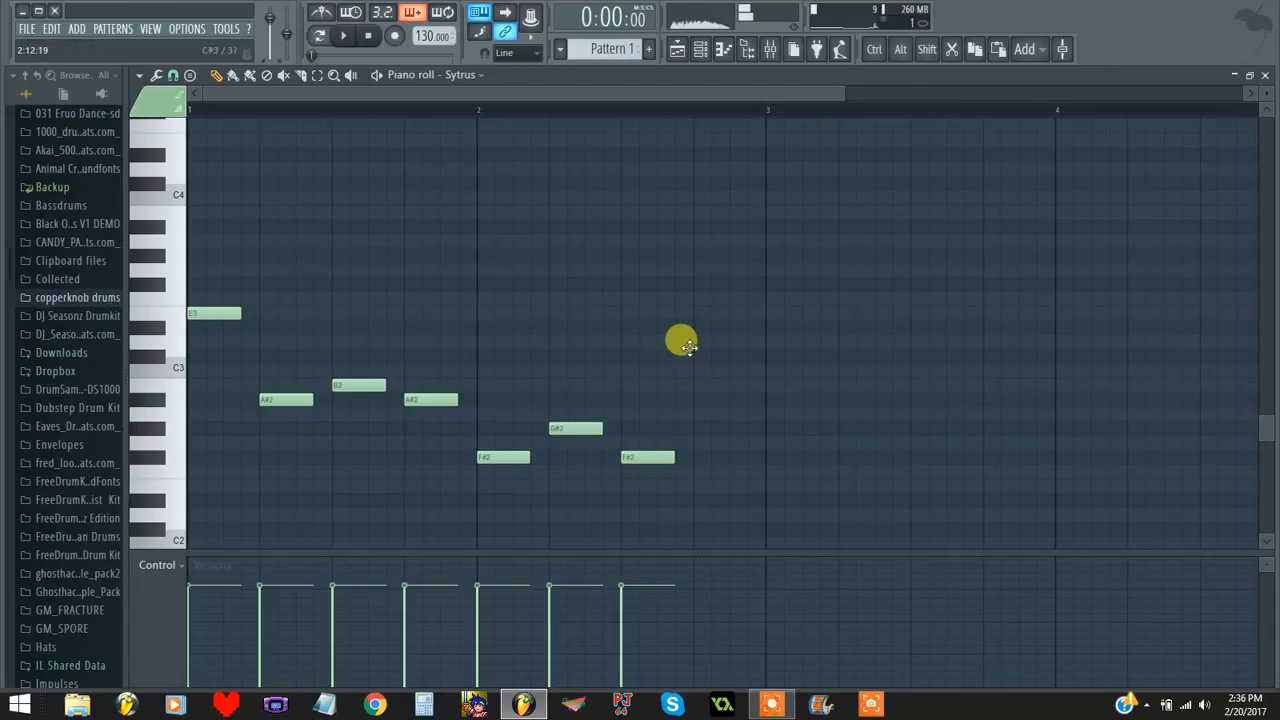
{"action": "left_click", "coordinate": [700, 356]}
Trim the Pattern 1 clip on Track 2 to two bars during playback and place a second copy at bar 3
{"action": "key", "text": "space"}
{"action": "left_click", "coordinate": [1265, 76]}
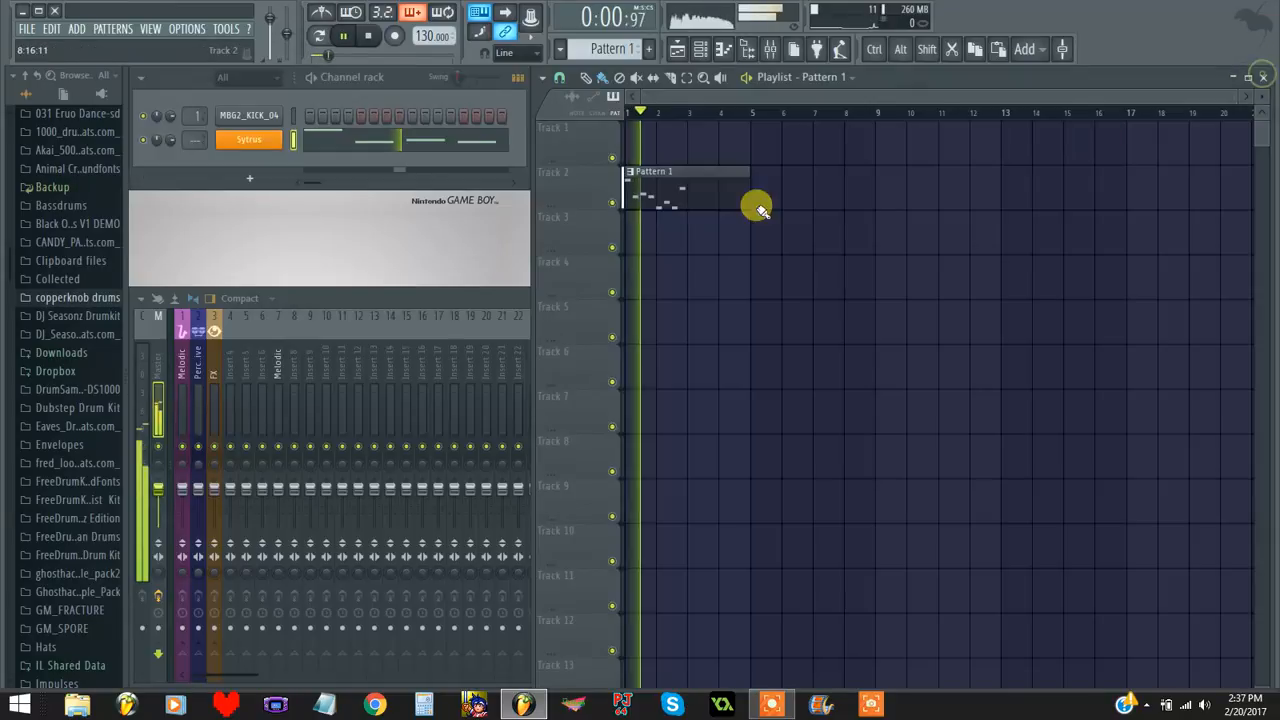
{"action": "left_click_drag", "start_coordinate": [748, 191], "coordinate": [695, 192]}
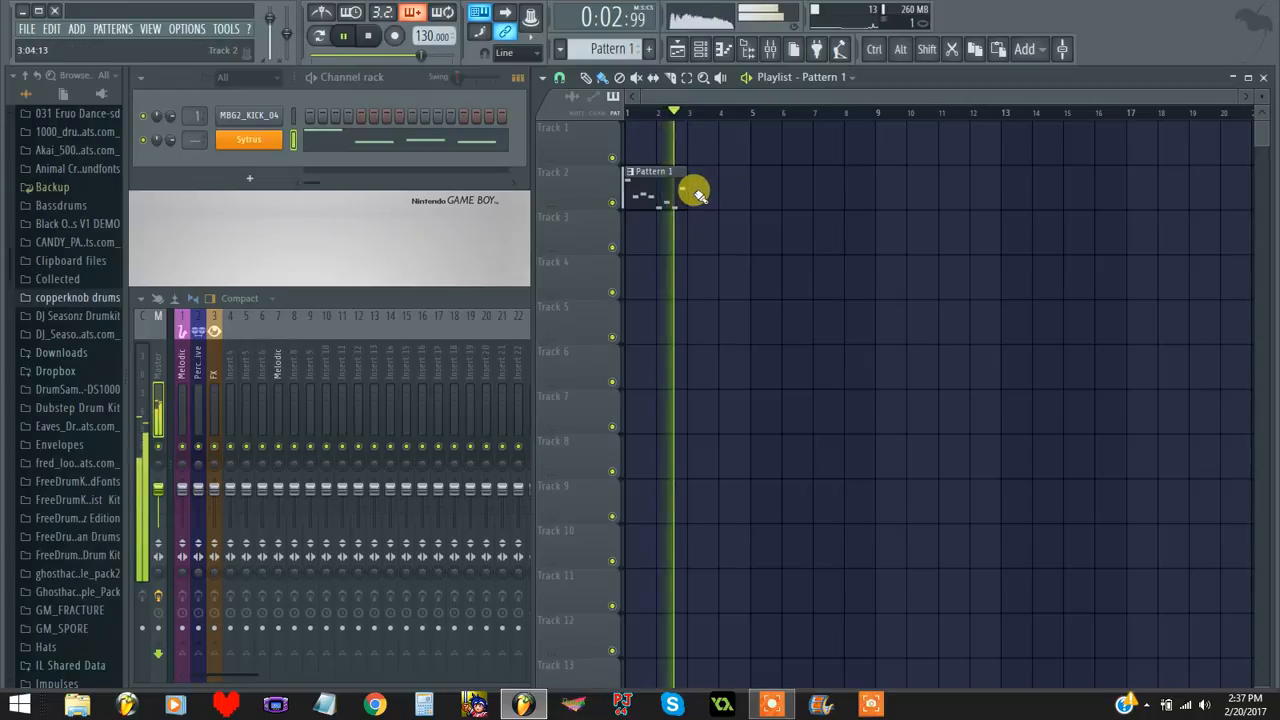
{"action": "left_click", "coordinate": [697, 193]}
{"action": "key", "text": "space"}
Fill every fourth step of the kick channel in Pattern 2, lay the pattern across bars 1–4 of Track 1, and audition it
{"action": "scroll", "coordinate": [621, 48], "scroll_direction": "down", "scroll_amount": 1}
{"action": "right_click", "coordinate": [276, 112]}
{"action": "left_click", "coordinate": [486, 172]}
{"action": "left_click_drag", "start_coordinate": [643, 140], "coordinate": [770, 168]}
{"action": "key", "text": "space"}
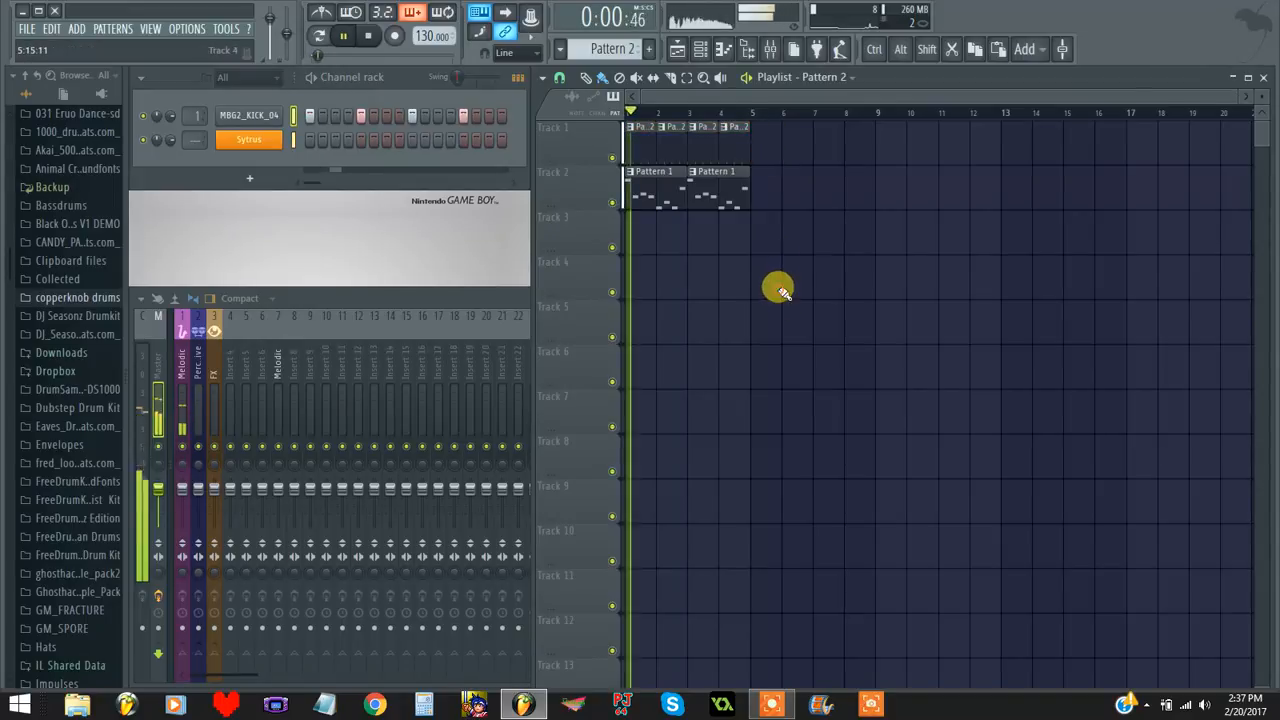
{"action": "key", "text": "space"}
Route the MBG2_KICK_04 channel to mixer insert track 56
{"action": "left_click", "coordinate": [240, 115]}
{"action": "left_click", "coordinate": [249, 117]}
{"action": "left_click_drag", "start_coordinate": [233, 678], "coordinate": [687, 649]}
{"action": "left_click", "coordinate": [608, 366]}
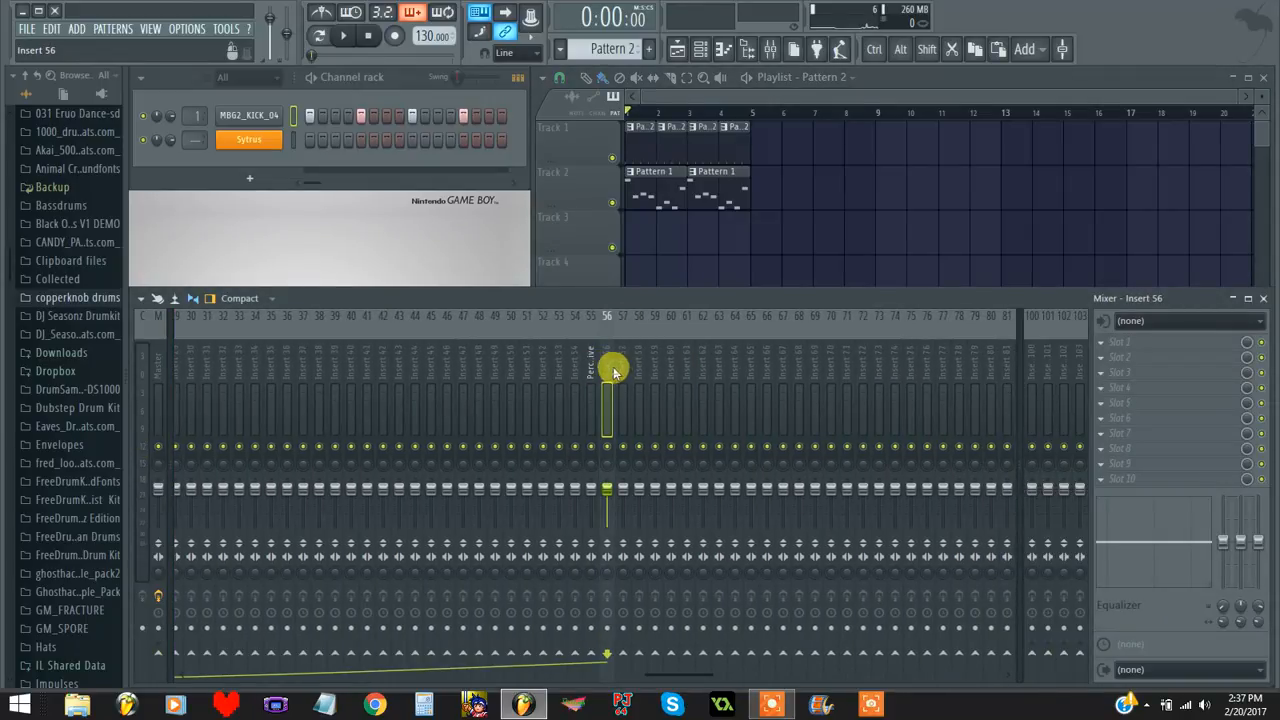
{"action": "right_click", "coordinate": [609, 366]}
{"action": "mouse_move", "coordinate": [720, 440]}
{"action": "left_click", "coordinate": [814, 441]}
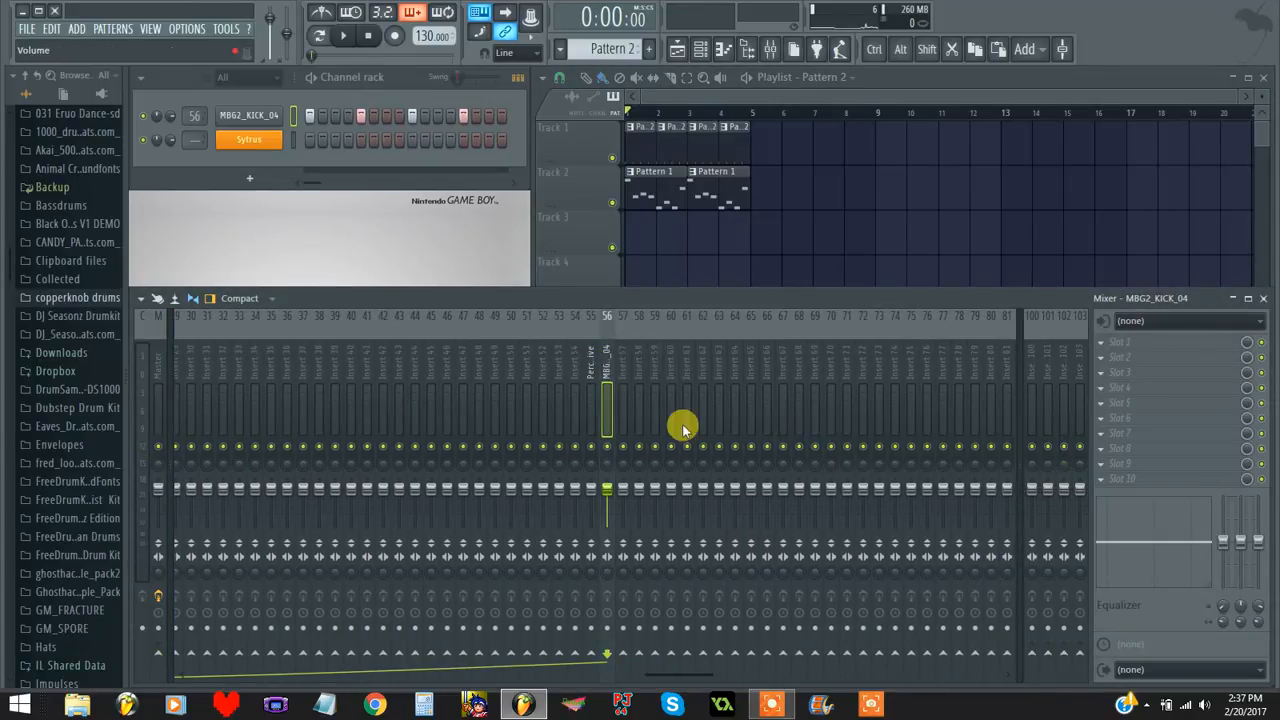
Route the Sytrus channel to mixer insert track 8
{"action": "left_click", "coordinate": [258, 140]}
{"action": "left_click", "coordinate": [252, 141]}
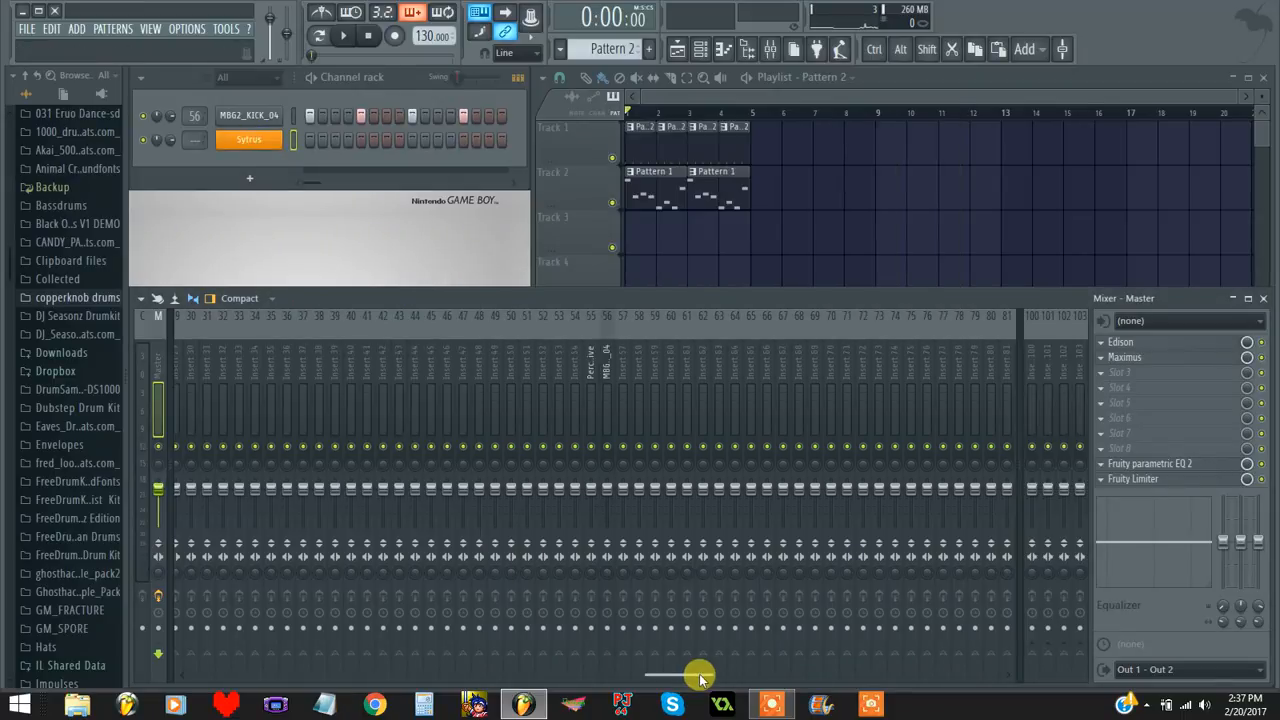
{"action": "left_click_drag", "start_coordinate": [700, 676], "coordinate": [130, 616]}
{"action": "left_click", "coordinate": [298, 369]}
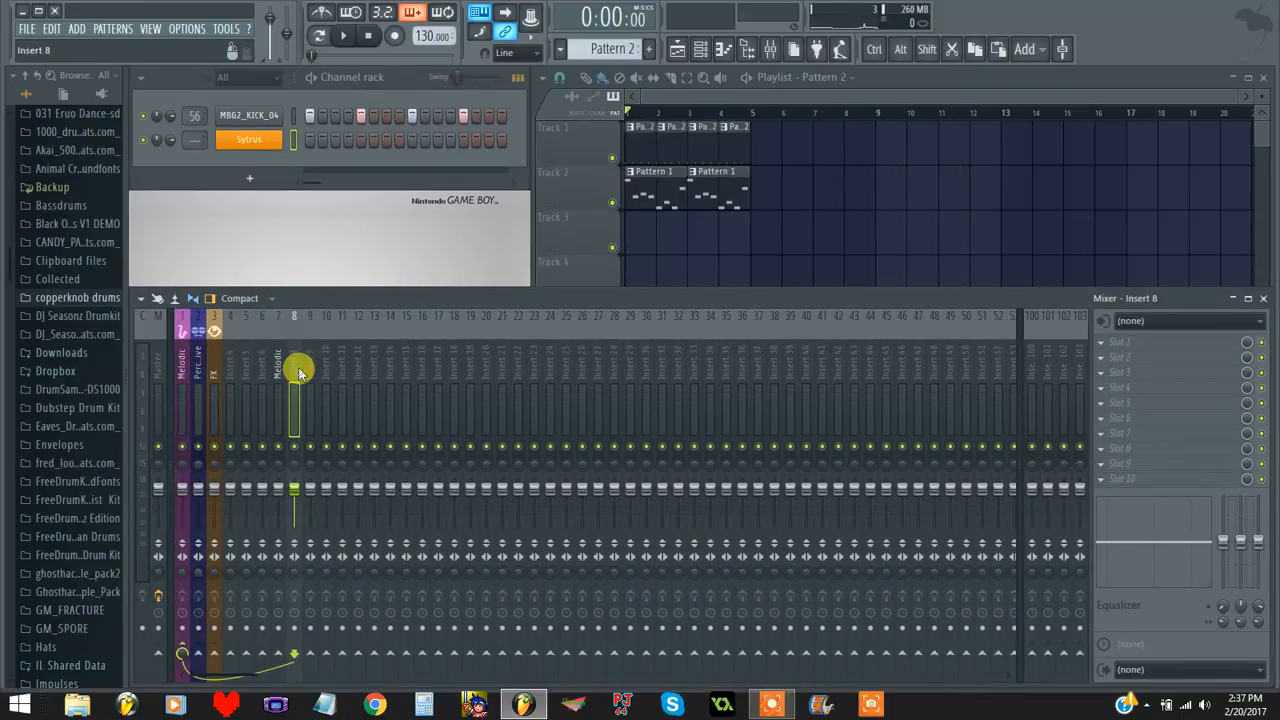
{"action": "right_click", "coordinate": [298, 368]}
{"action": "mouse_move", "coordinate": [403, 440]}
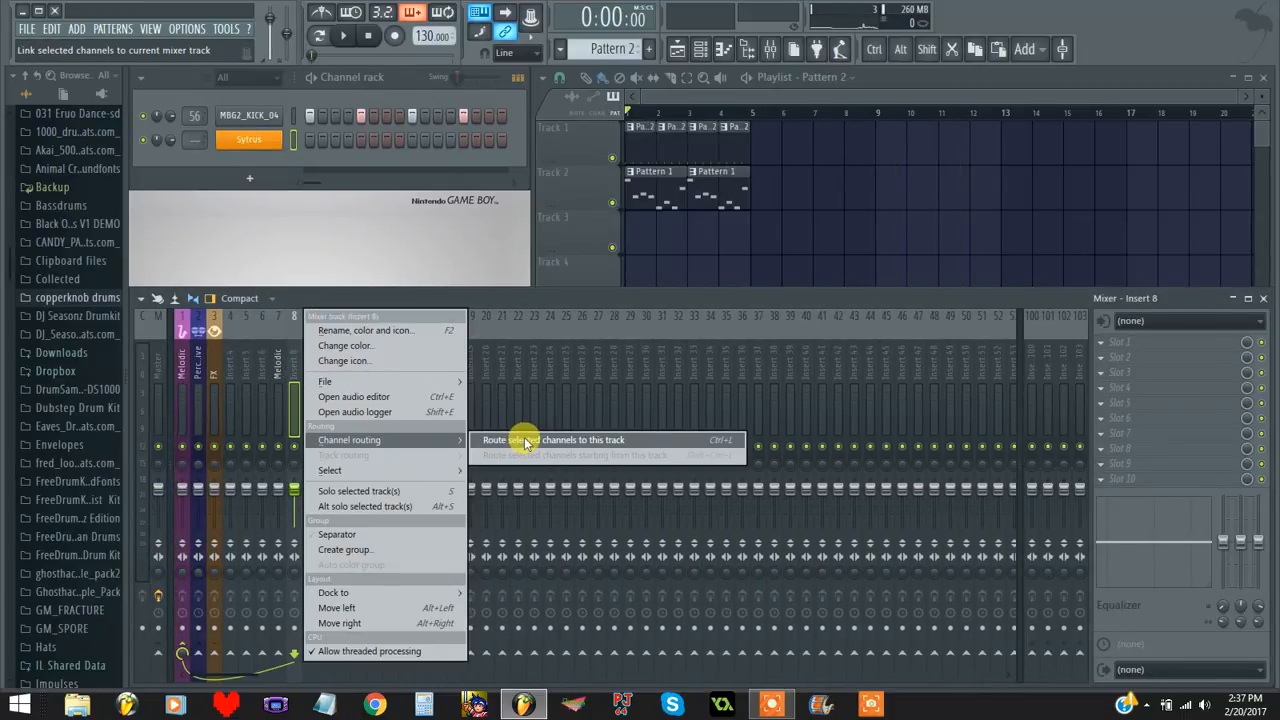
{"action": "left_click", "coordinate": [524, 441]}
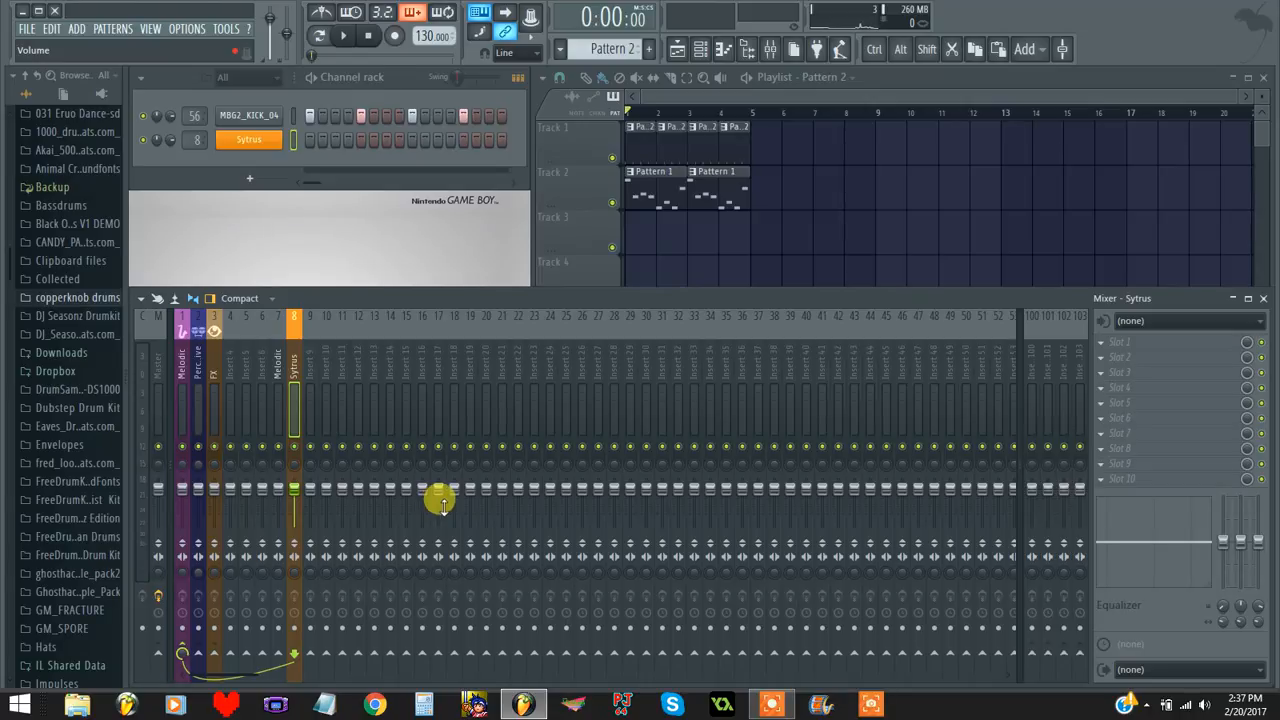
Send the MBG2_KICK_04 mixer track 56 to the Sytrus mixer track 8
{"action": "left_click_drag", "start_coordinate": [226, 678], "coordinate": [571, 620]}
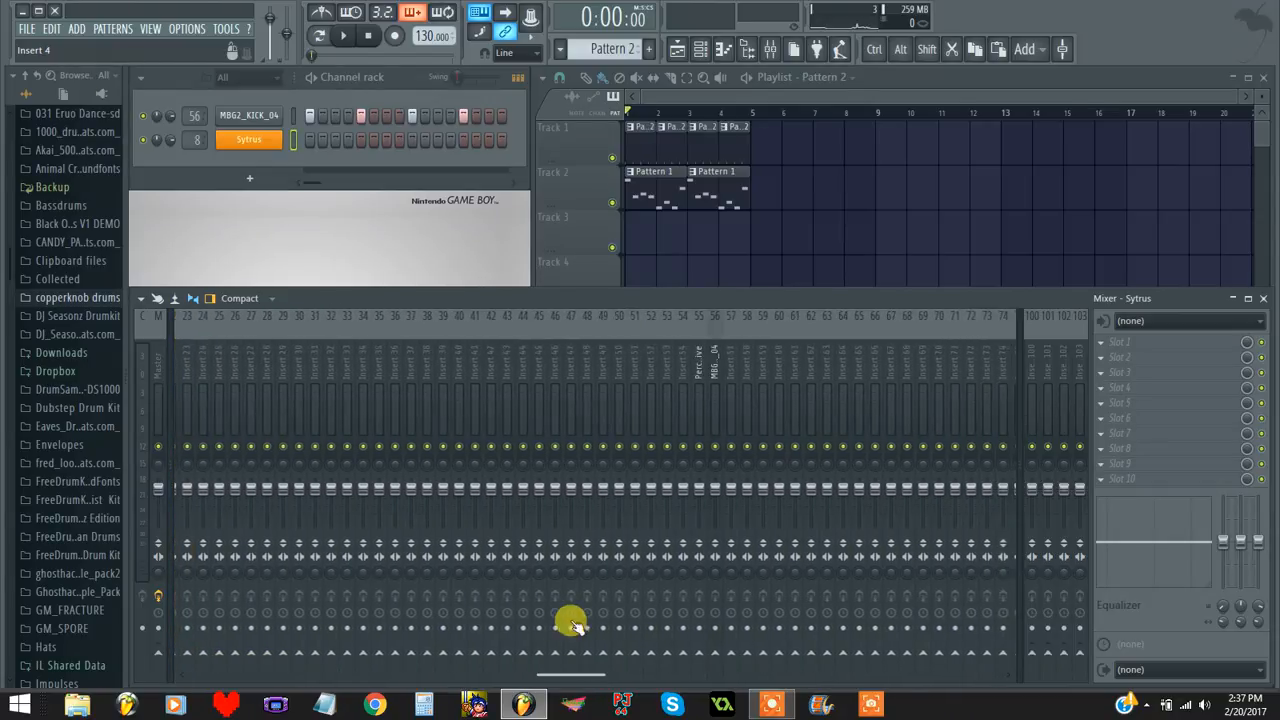
{"action": "left_click", "coordinate": [715, 370]}
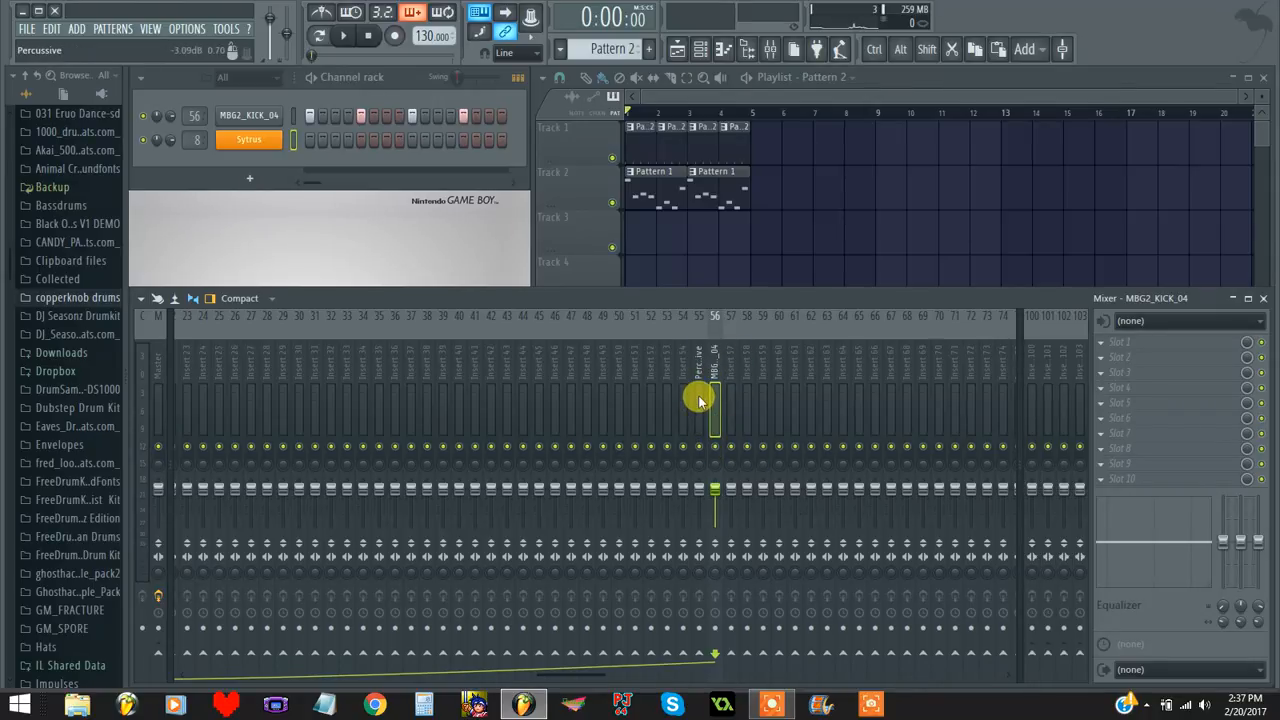
{"action": "left_click_drag", "start_coordinate": [586, 674], "coordinate": [294, 506]}
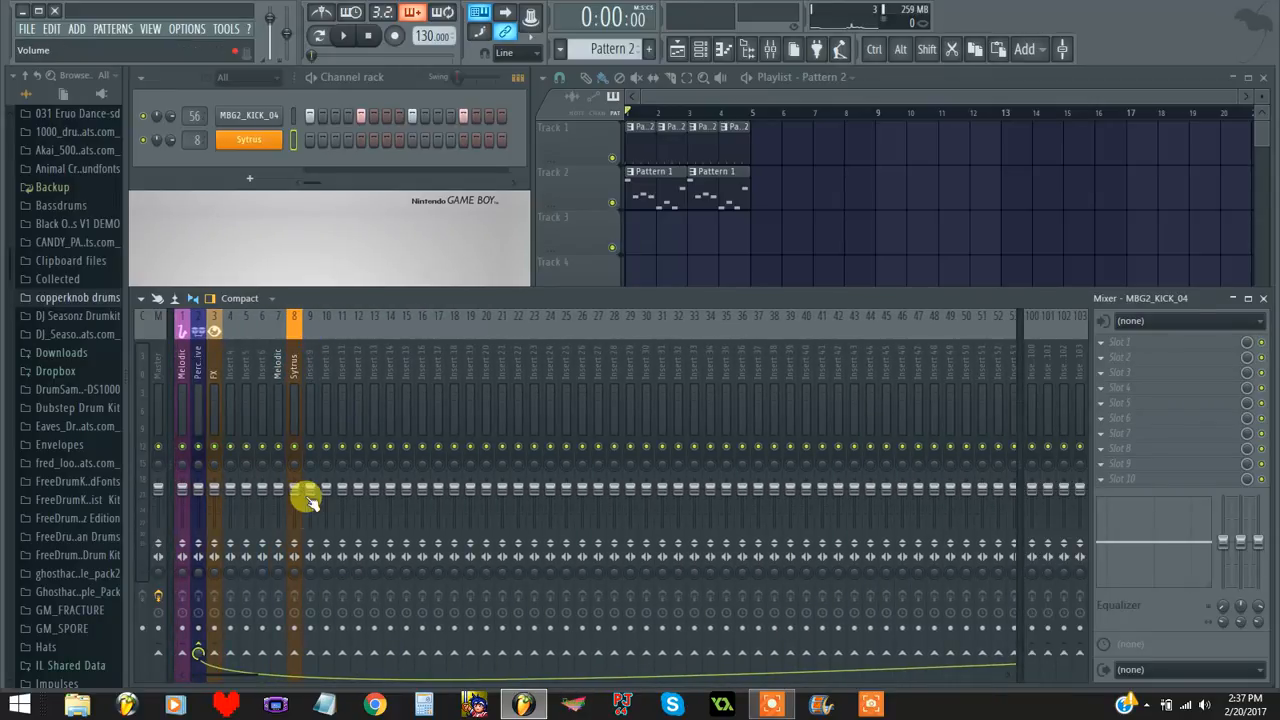
{"action": "left_click", "coordinate": [295, 656]}
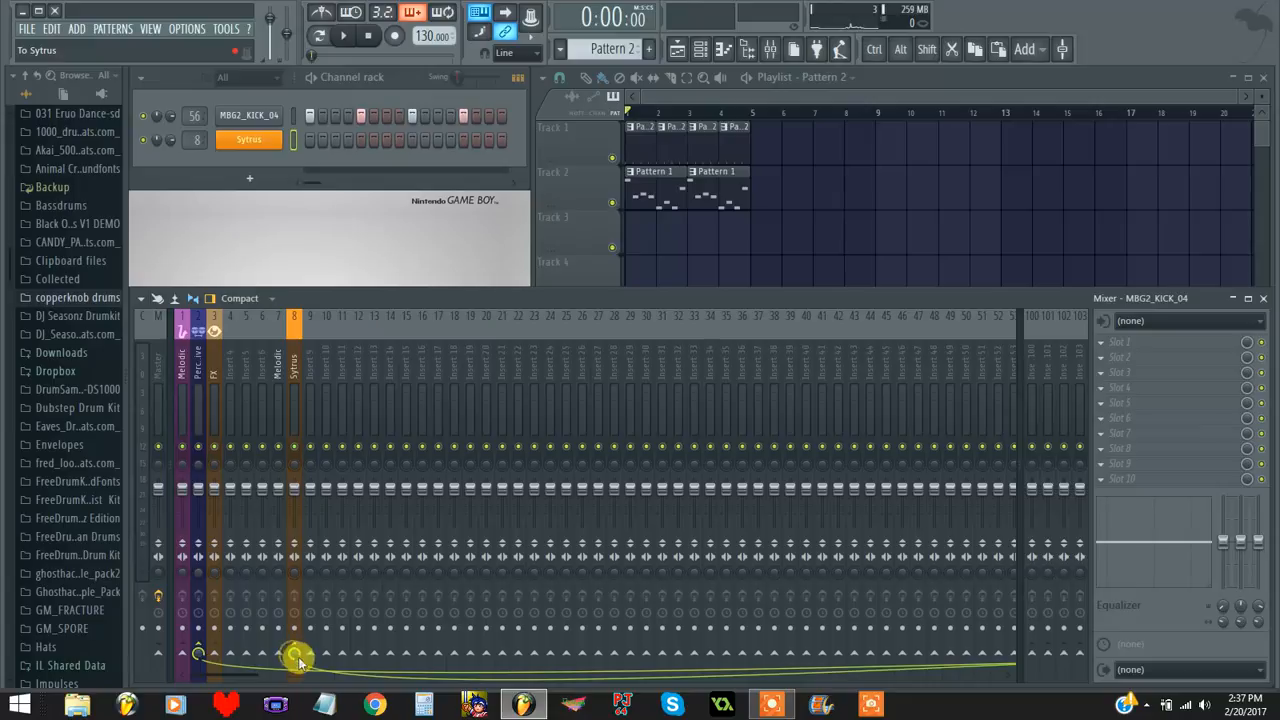
Add Fruity Limiter to slot 10 of the Sytrus mixer track, in COMP mode with MBG2_KICK_04 as its sidechain source
{"action": "left_click", "coordinate": [295, 375]}
{"action": "left_click", "coordinate": [1110, 479]}
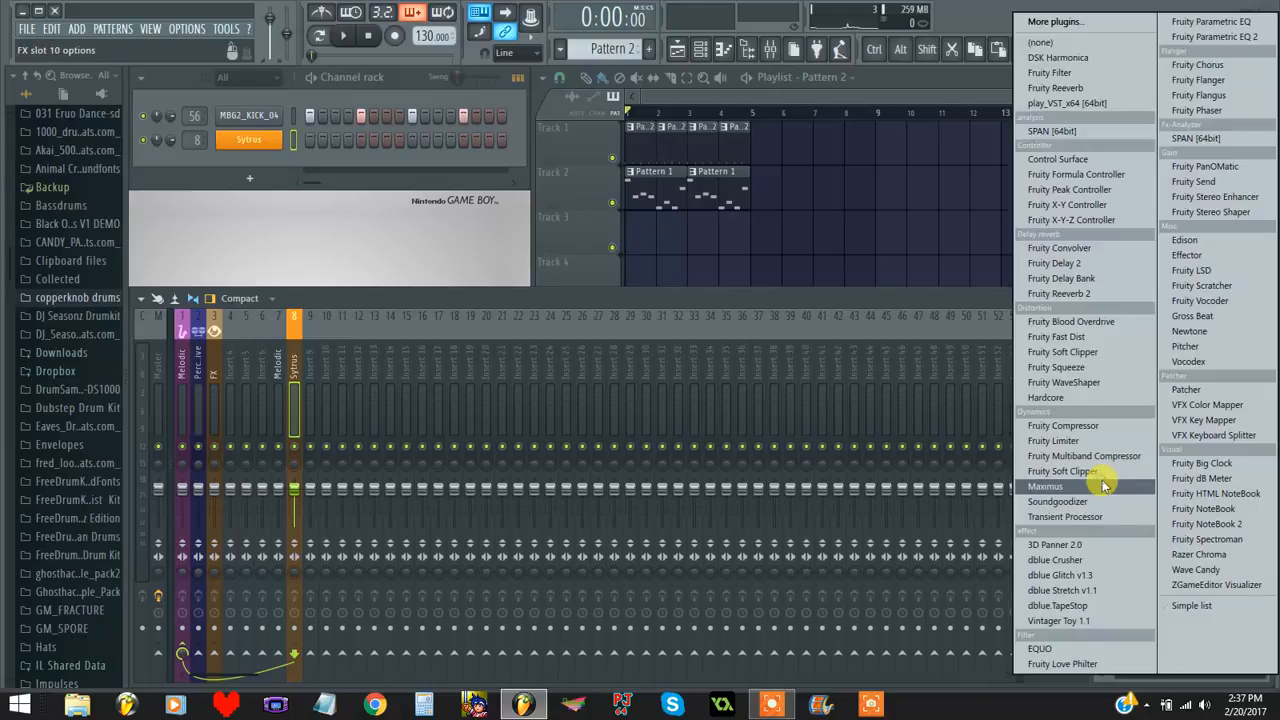
{"action": "left_click", "coordinate": [1066, 443]}
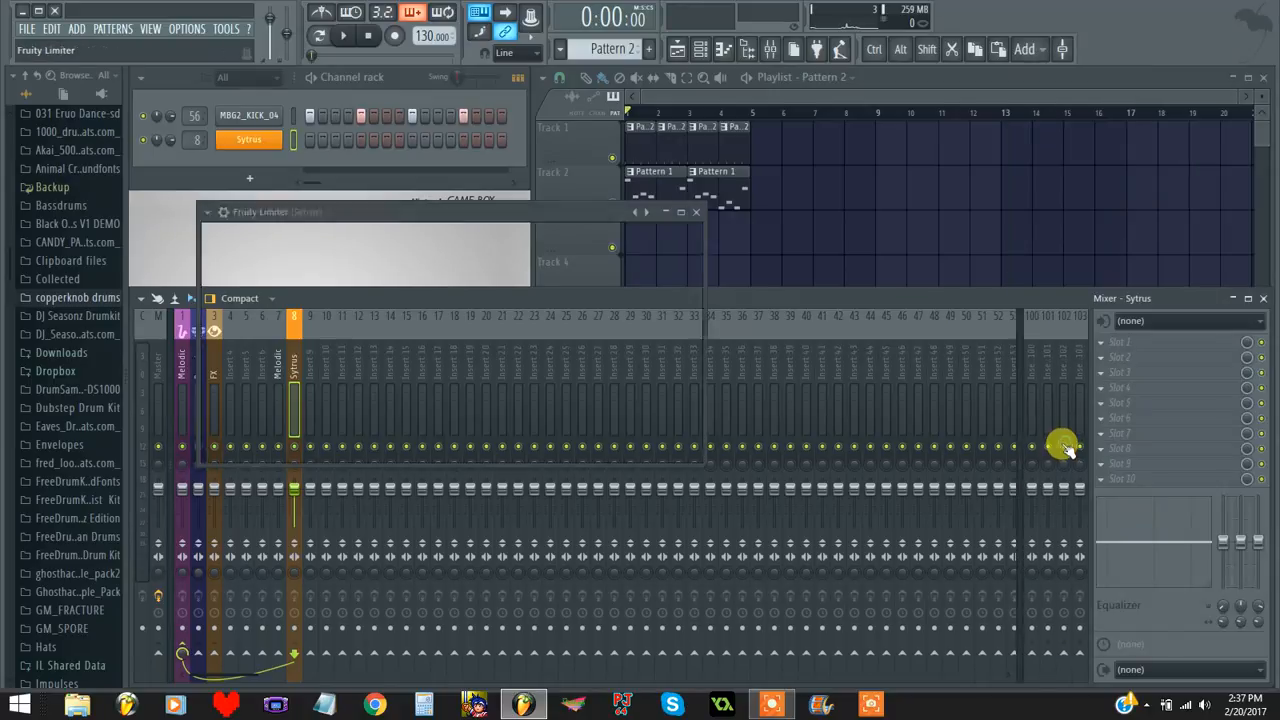
{"action": "left_click", "coordinate": [340, 451]}
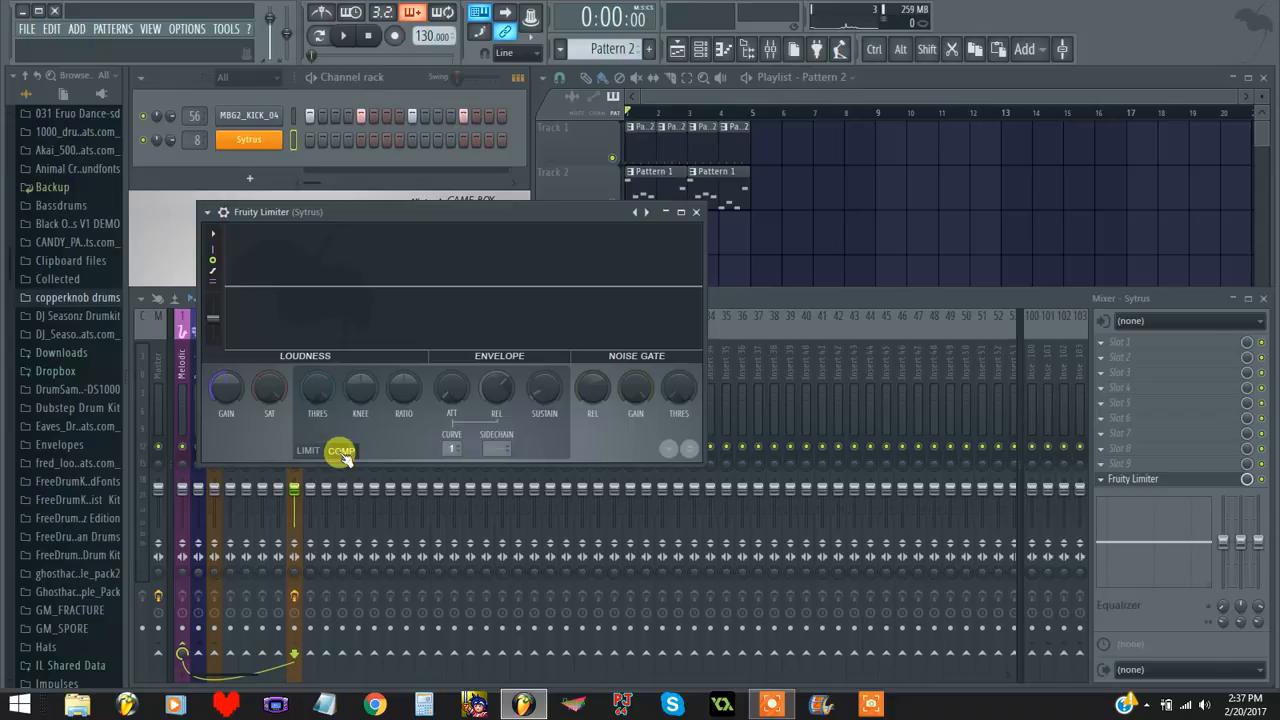
{"action": "left_click", "coordinate": [498, 445]}
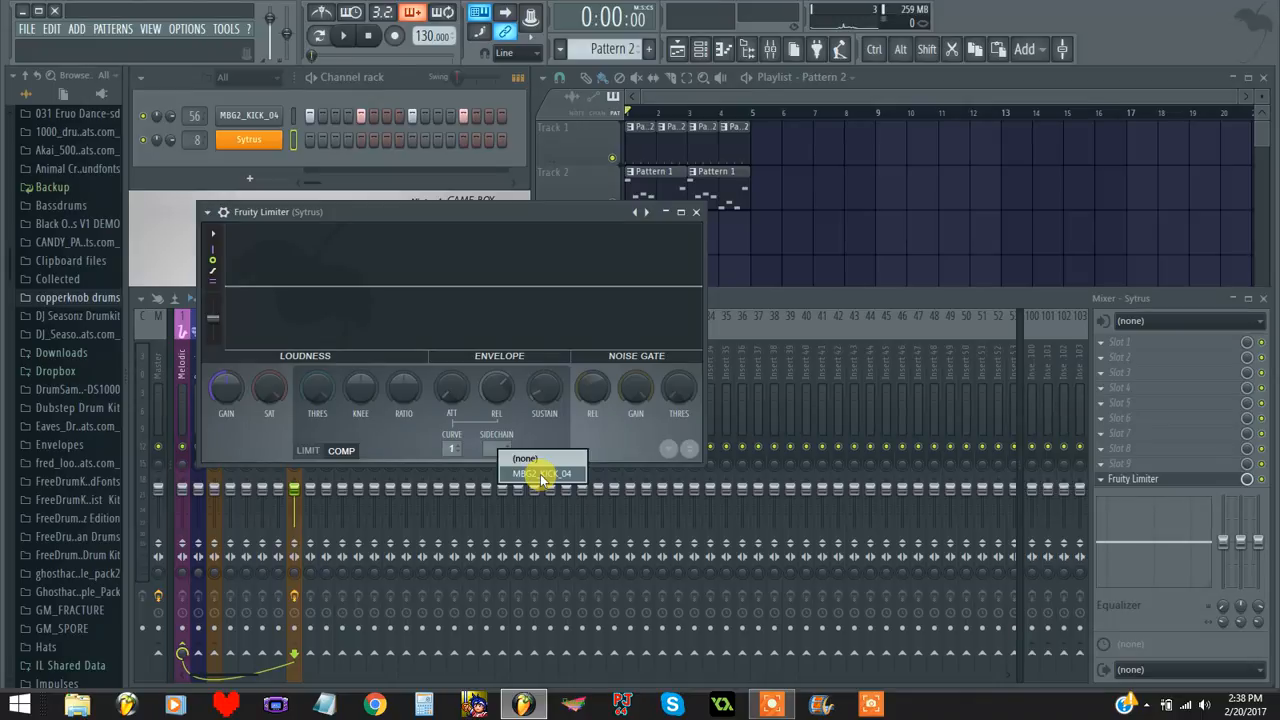
{"action": "left_click", "coordinate": [541, 474]}
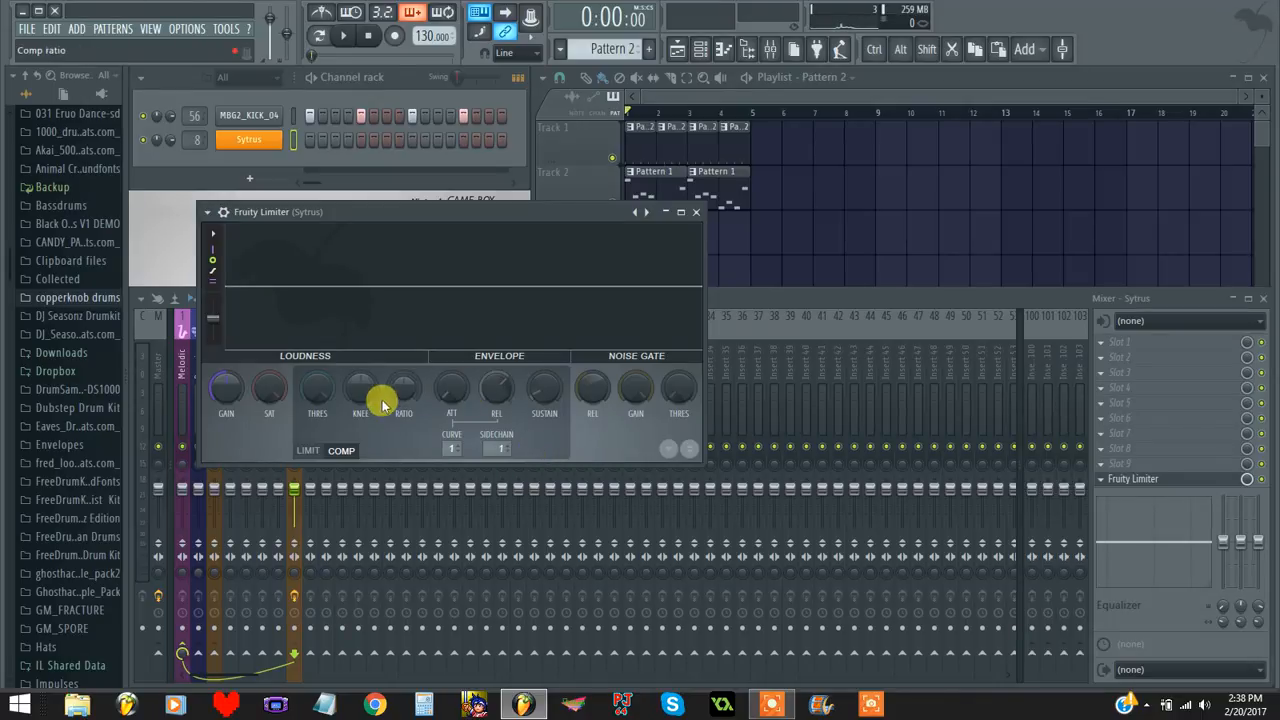
Lower the limiter's compressor threshold and raise its ratio while checking playback, and close the plugin window
{"action": "key", "text": "space"}
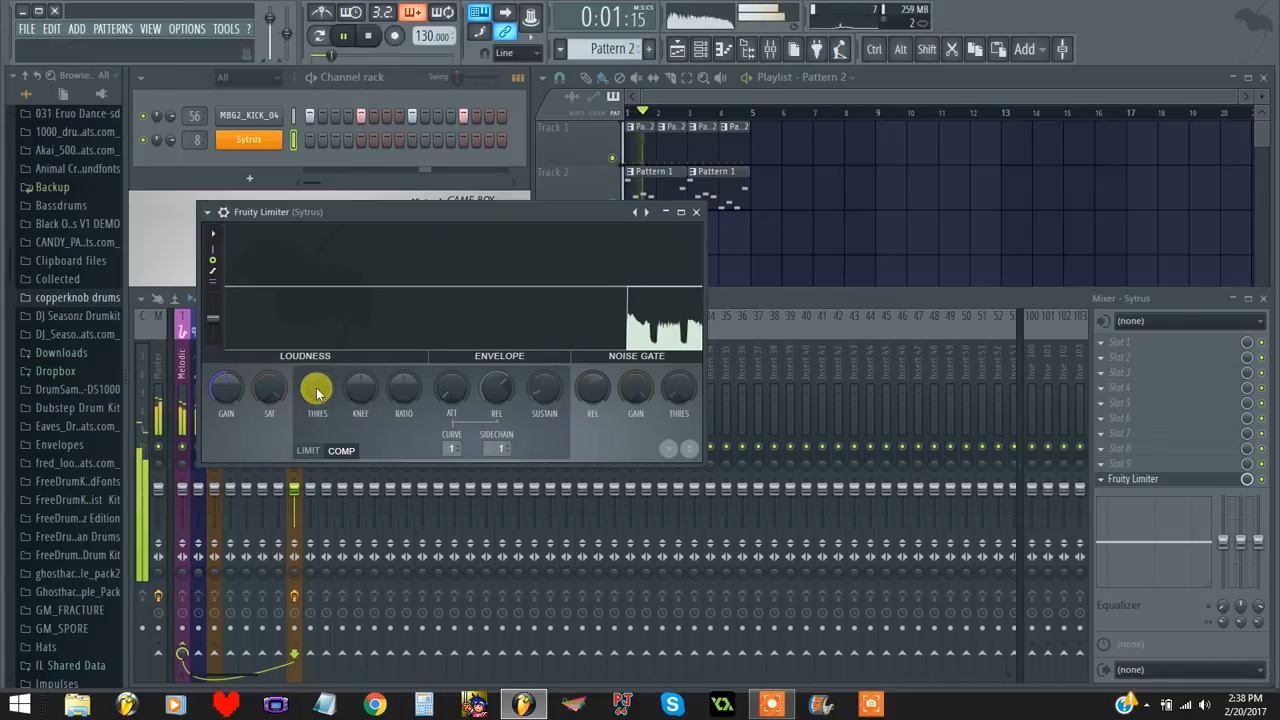
{"action": "left_click_drag", "start_coordinate": [316, 393], "coordinate": [316, 464]}
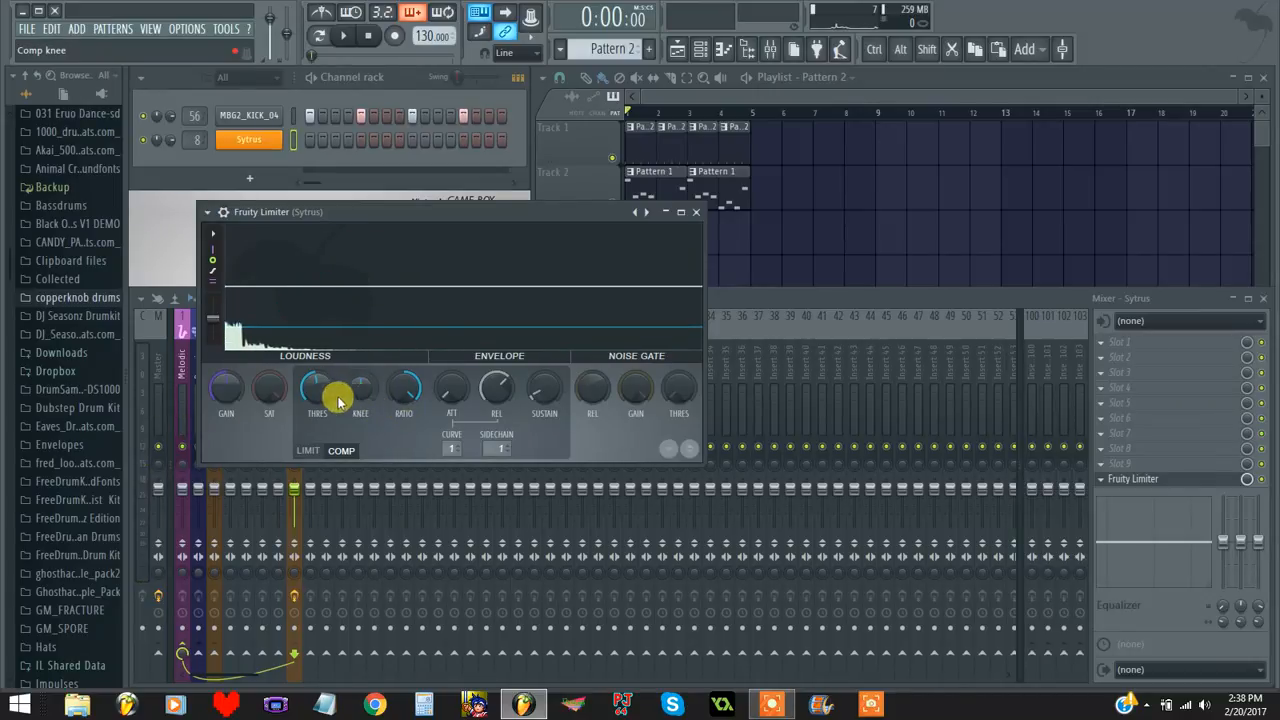
{"action": "left_click_drag", "start_coordinate": [316, 388], "coordinate": [316, 408]}
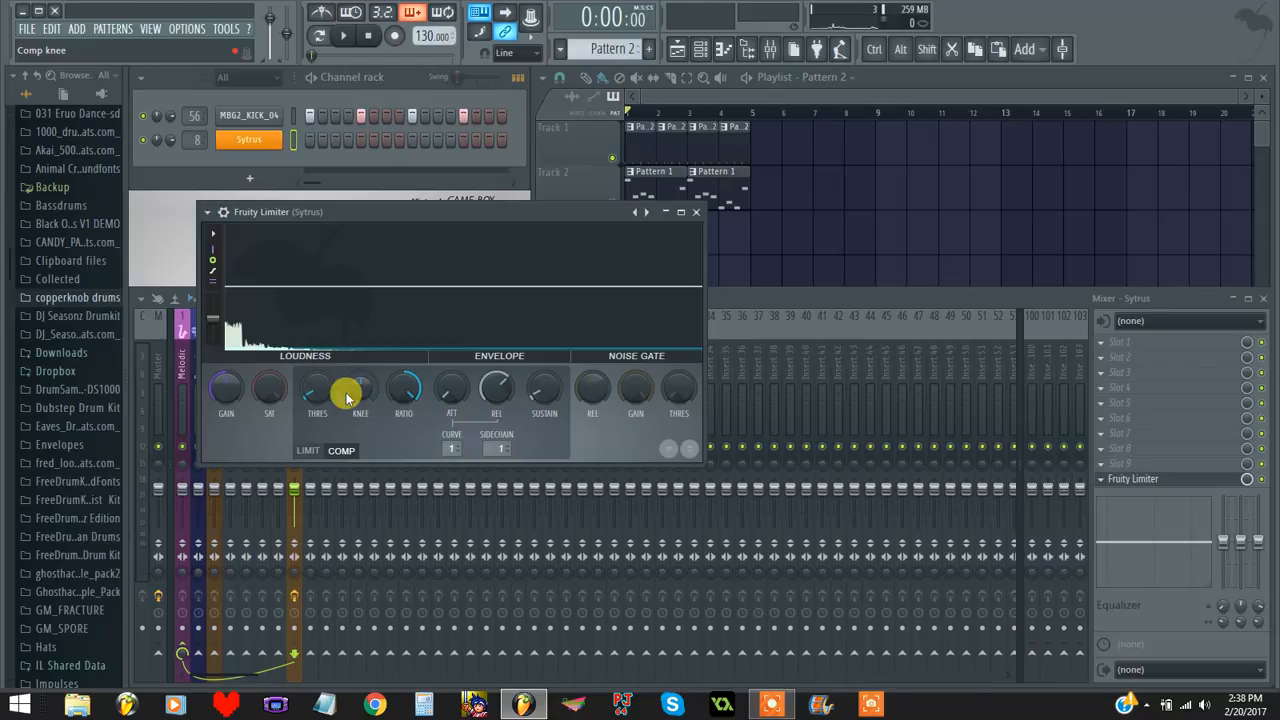
{"action": "key", "text": "space"}
{"action": "mouse_move", "coordinate": [318, 391]}
{"action": "left_mouse_down"}
{"action": "mouse_move", "coordinate": [318, 368]}
{"action": "mouse_move", "coordinate": [318, 397]}
{"action": "mouse_move", "coordinate": [310, 390]}
{"action": "left_mouse_up"}
{"action": "left_click", "coordinate": [213, 272]}
{"action": "left_click", "coordinate": [696, 212]}
Play the arrangement to audition the kick's sidechain effect on the Sytrus melody
{"action": "key", "text": "space"}
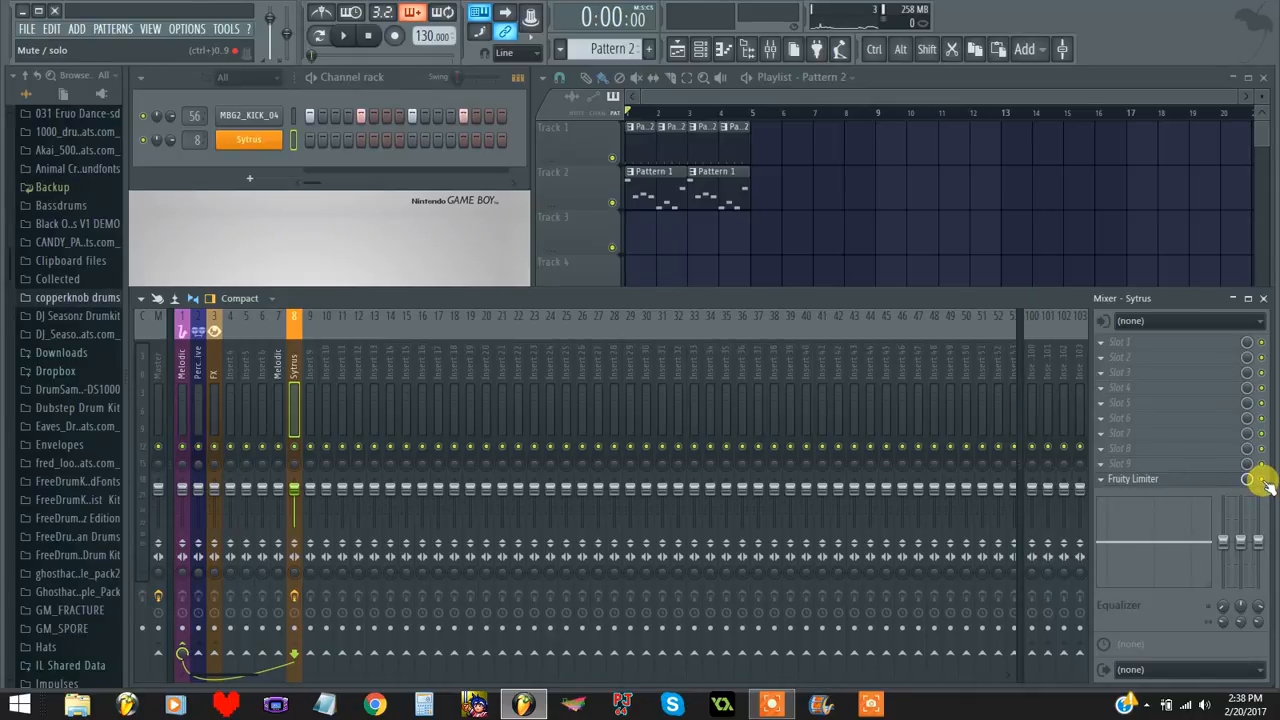
{"action": "key", "text": "space"}
{"action": "key", "text": "space"}
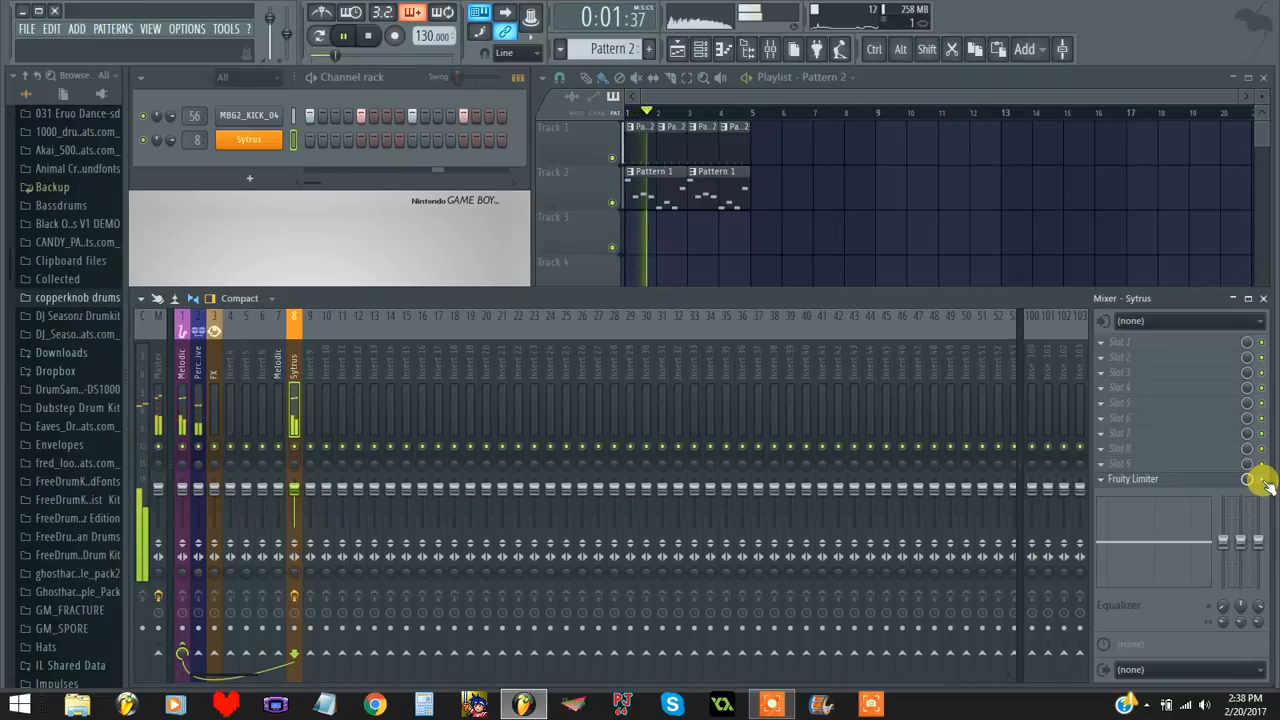
Start and stop the arrangement repeatedly to compare the sidechained melody against the kick
{"action": "key", "text": "space"}
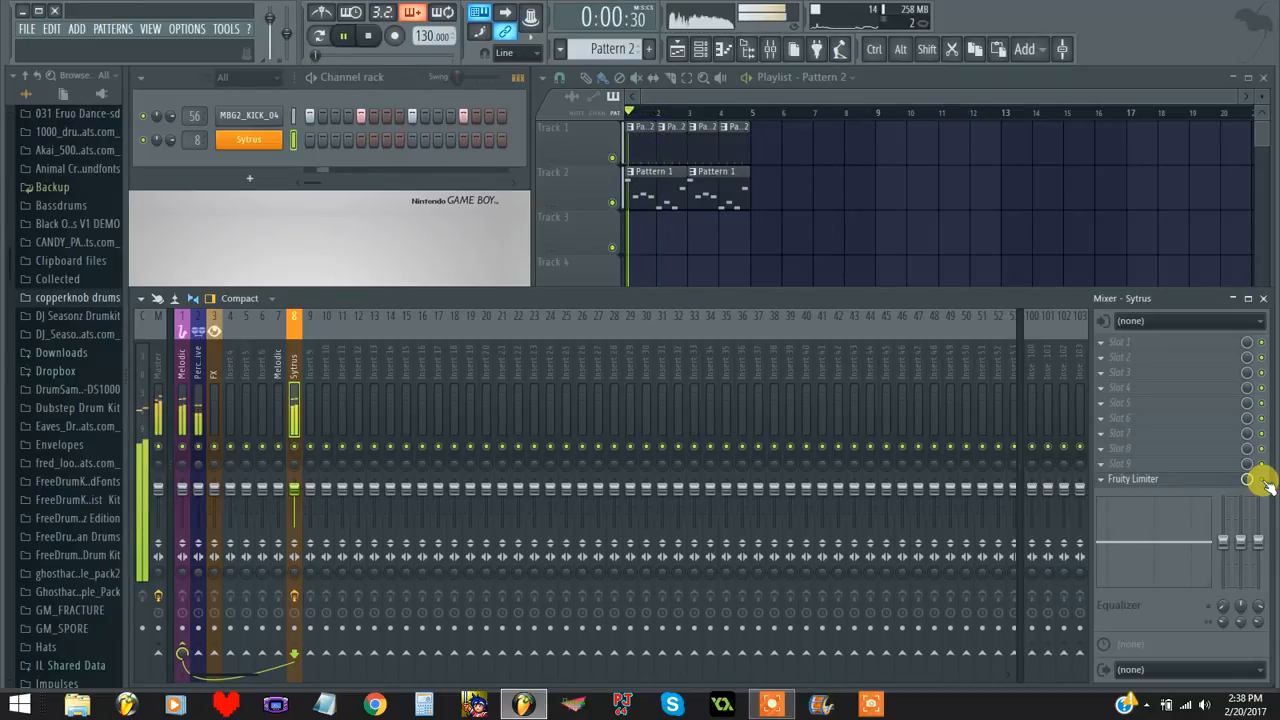
{"action": "key", "text": "space"}
{"action": "key", "text": "space"}
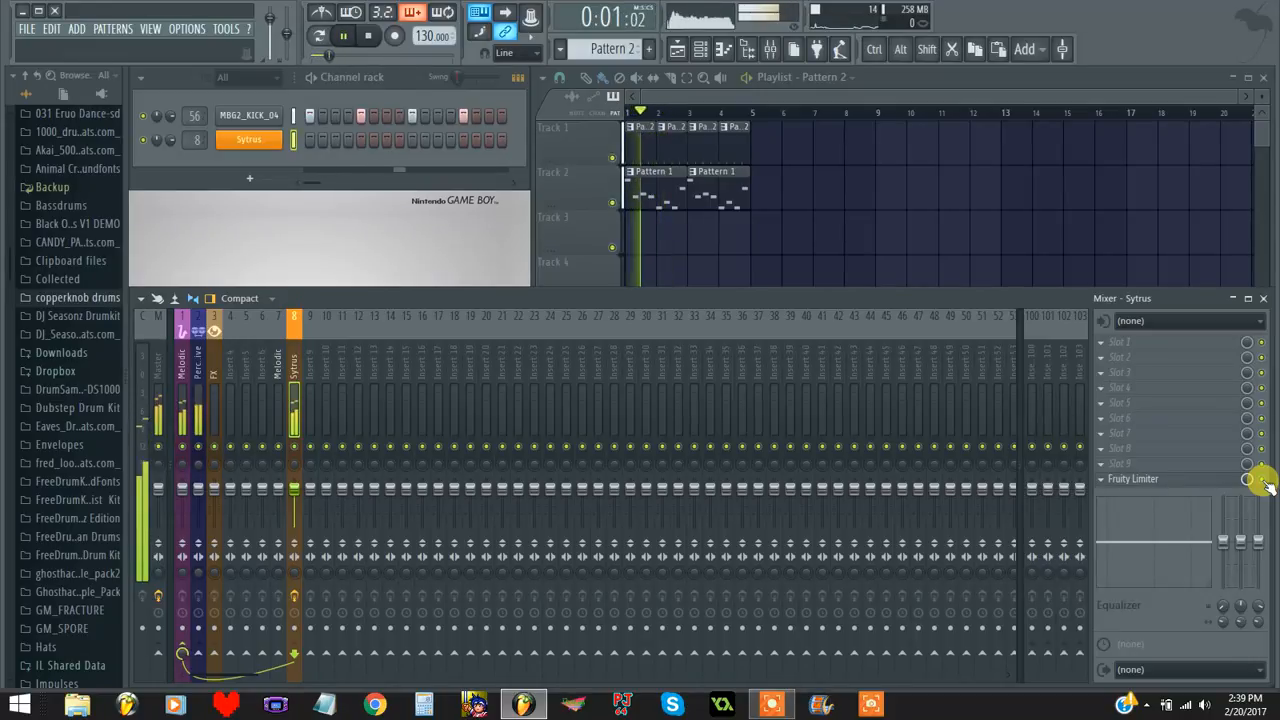
{"action": "key", "text": "space"}
Set the Fruity Limiter compressor threshold on the Sytrus track to about -17.9 dB during playback, and close the plugin
{"action": "left_click", "coordinate": [1157, 480]}
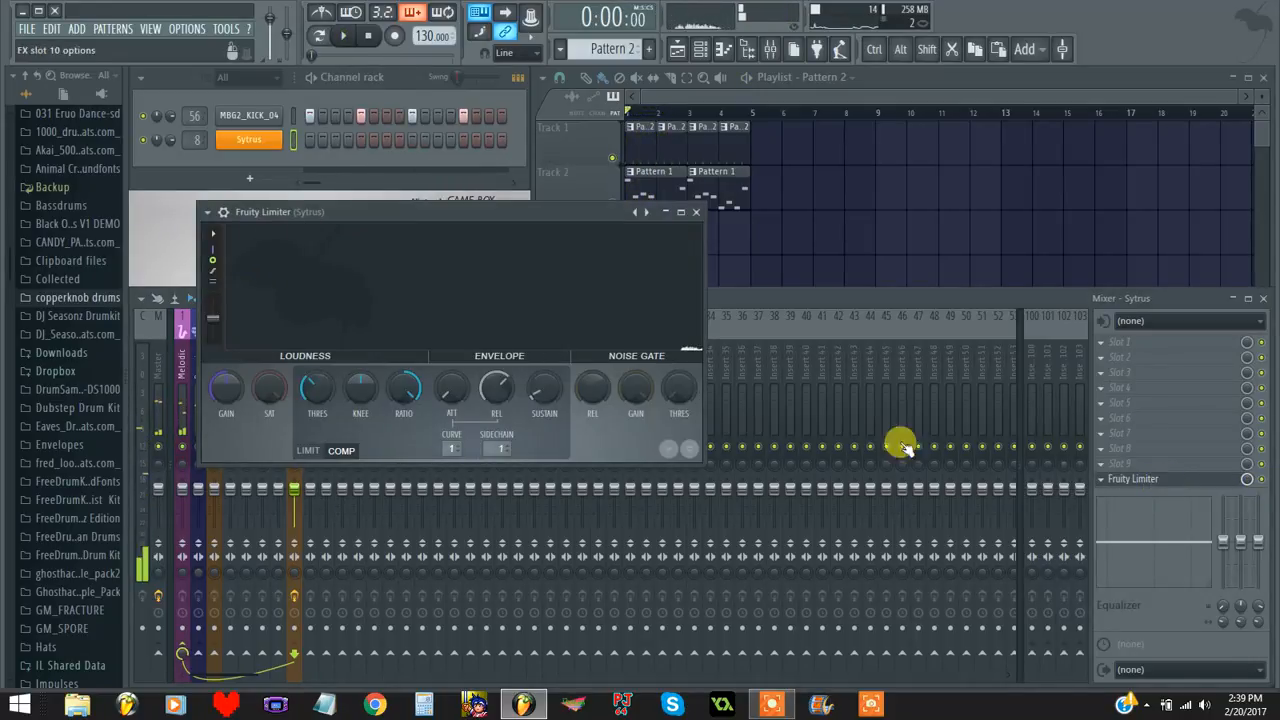
{"action": "left_click", "coordinate": [312, 390]}
{"action": "key", "text": "space"}
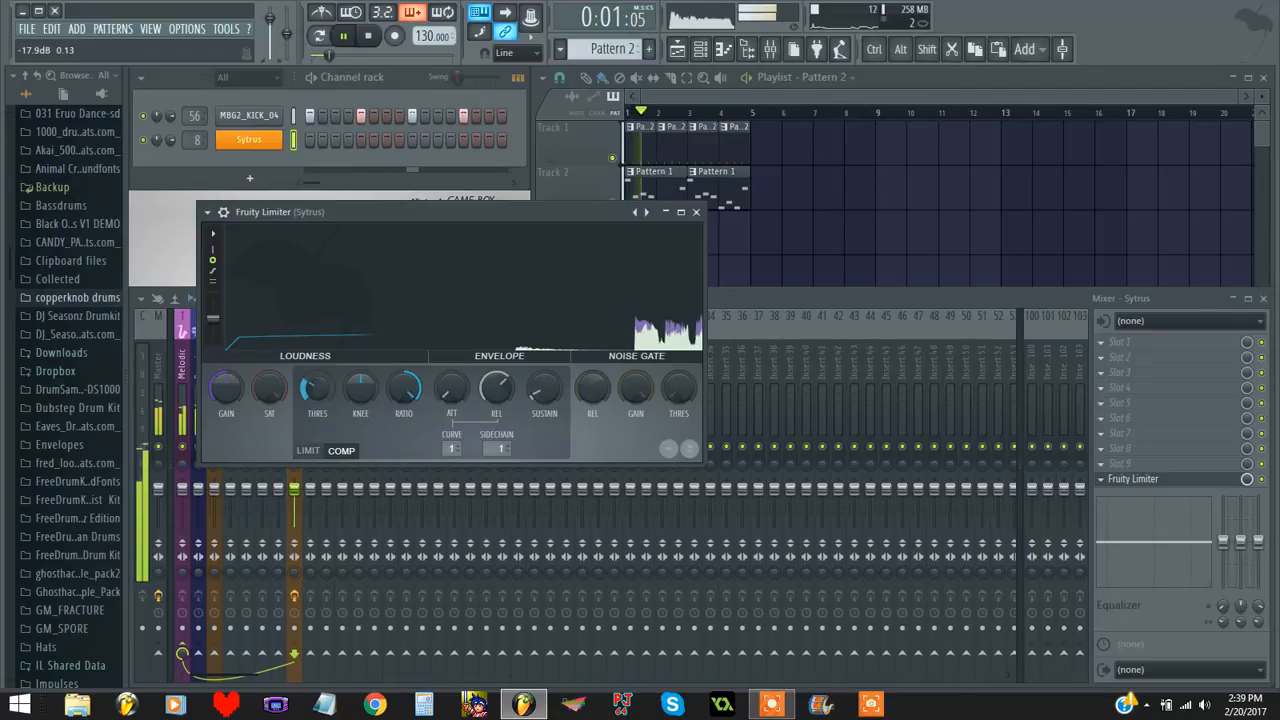
{"action": "left_click", "coordinate": [697, 211]}
{"action": "key", "text": "space"}
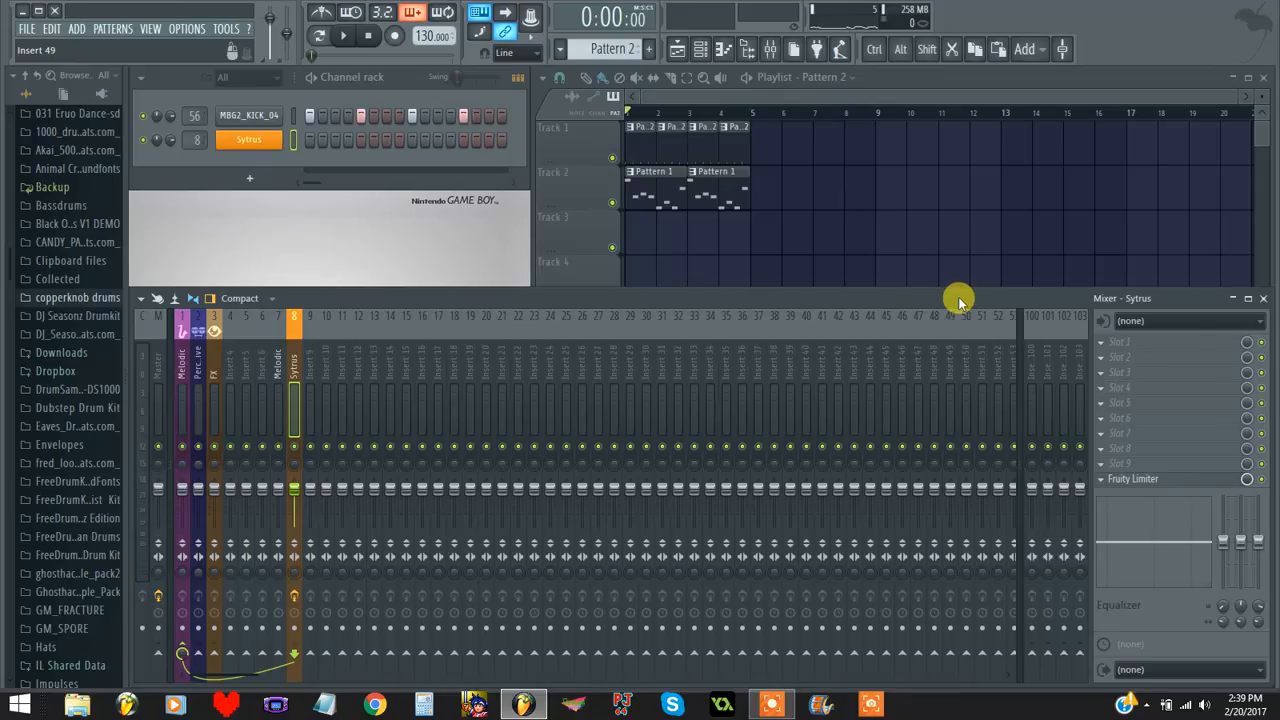
Set the Fruity Limiter's compressor ratio to 20.0:1 and its threshold to about -22.7 dB while auditioning playback
{"action": "left_click", "coordinate": [1133, 479]}
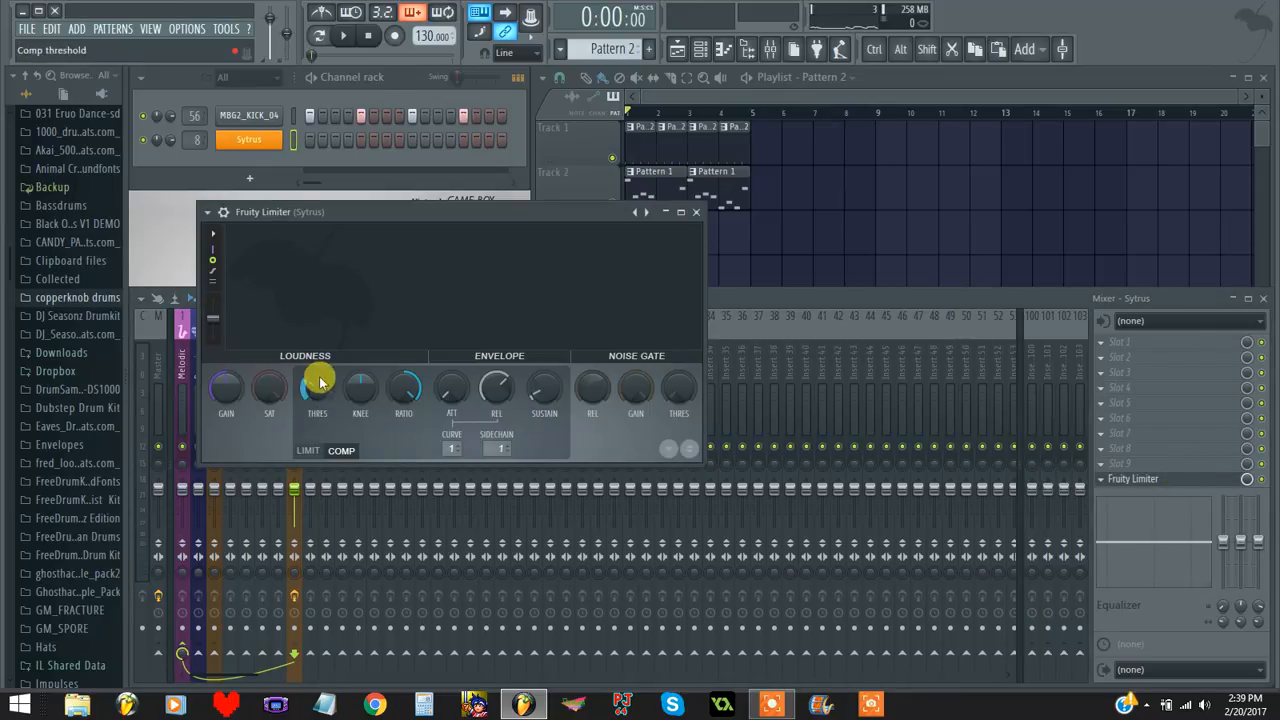
{"action": "key", "text": "space"}
{"action": "mouse_move", "coordinate": [412, 385]}
{"action": "left_mouse_down"}
{"action": "mouse_move", "coordinate": [412, 464]}
{"action": "mouse_move", "coordinate": [410, 386]}
{"action": "left_mouse_up"}
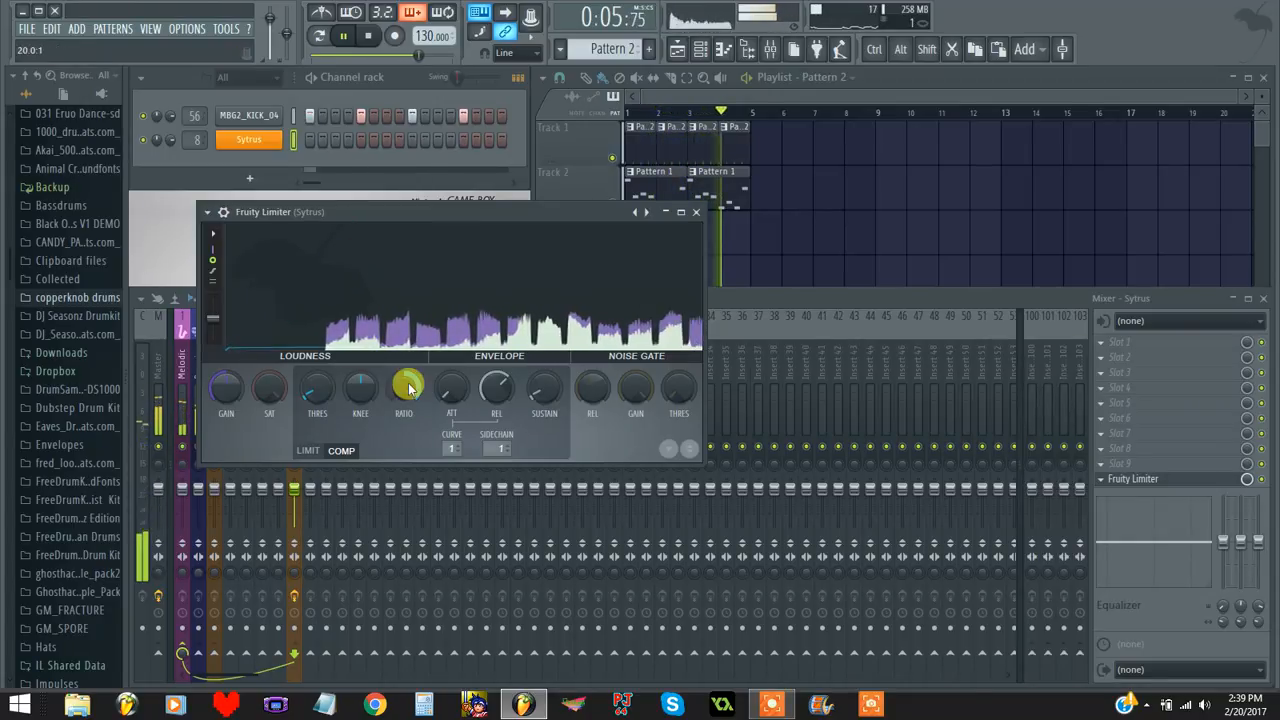
{"action": "mouse_move", "coordinate": [318, 391]}
{"action": "left_mouse_down"}
{"action": "mouse_move", "coordinate": [320, 403]}
{"action": "mouse_move", "coordinate": [321, 388]}
{"action": "left_mouse_up"}
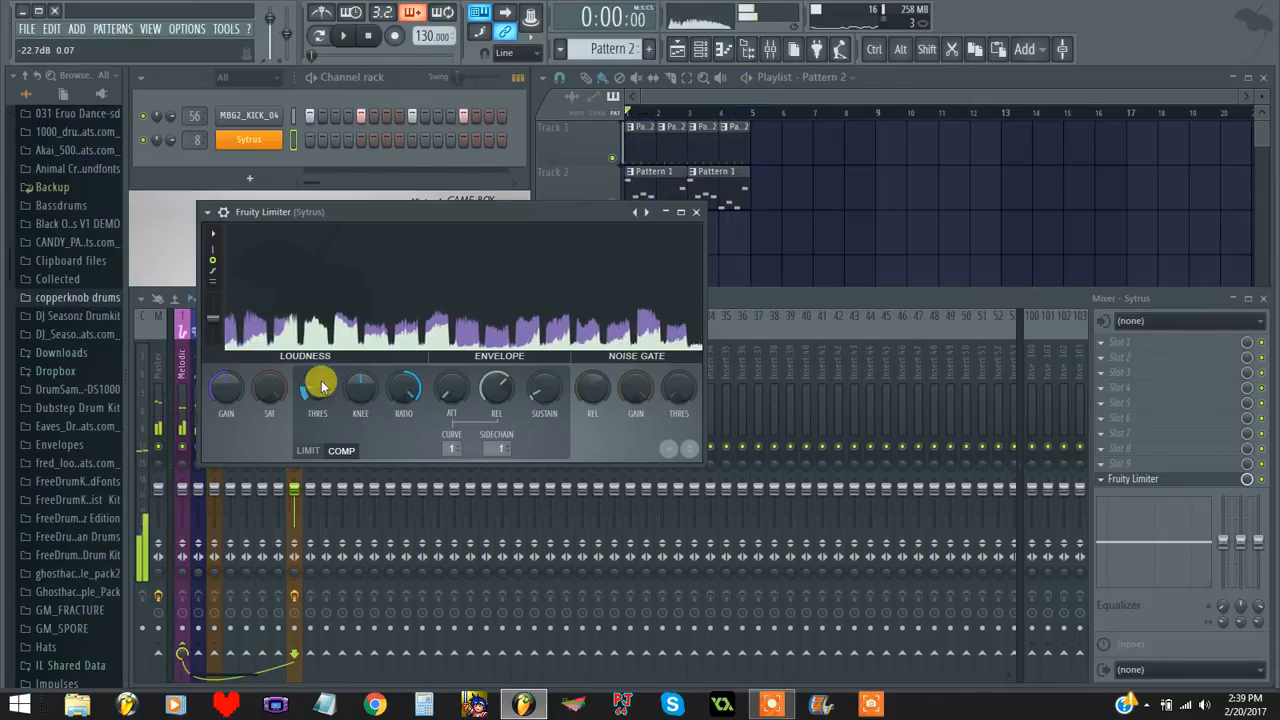
{"action": "left_click", "coordinate": [696, 212]}
{"action": "key", "text": "space"}
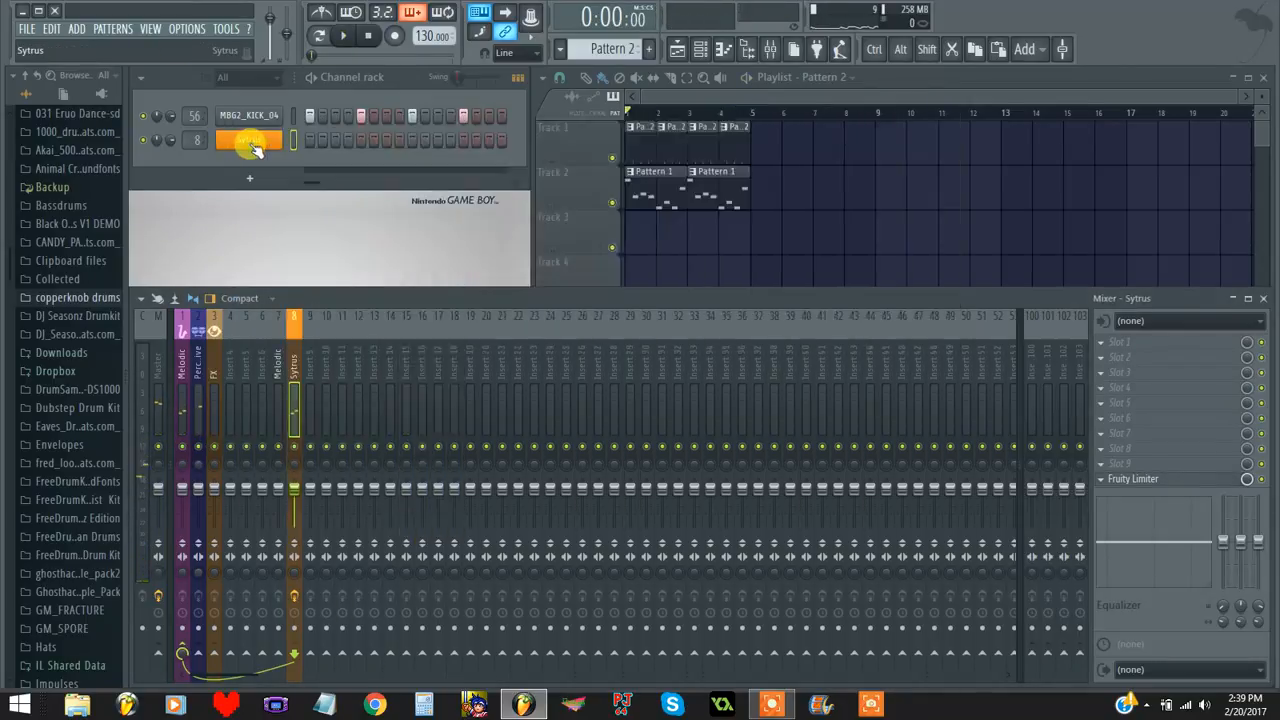
Replace the Sytrus channel's instrument with 3x Osc, and set oscillator 1 to a square wave with coarse pitch 0
{"action": "right_click", "coordinate": [245, 143]}
{"action": "mouse_move", "coordinate": [352, 258]}
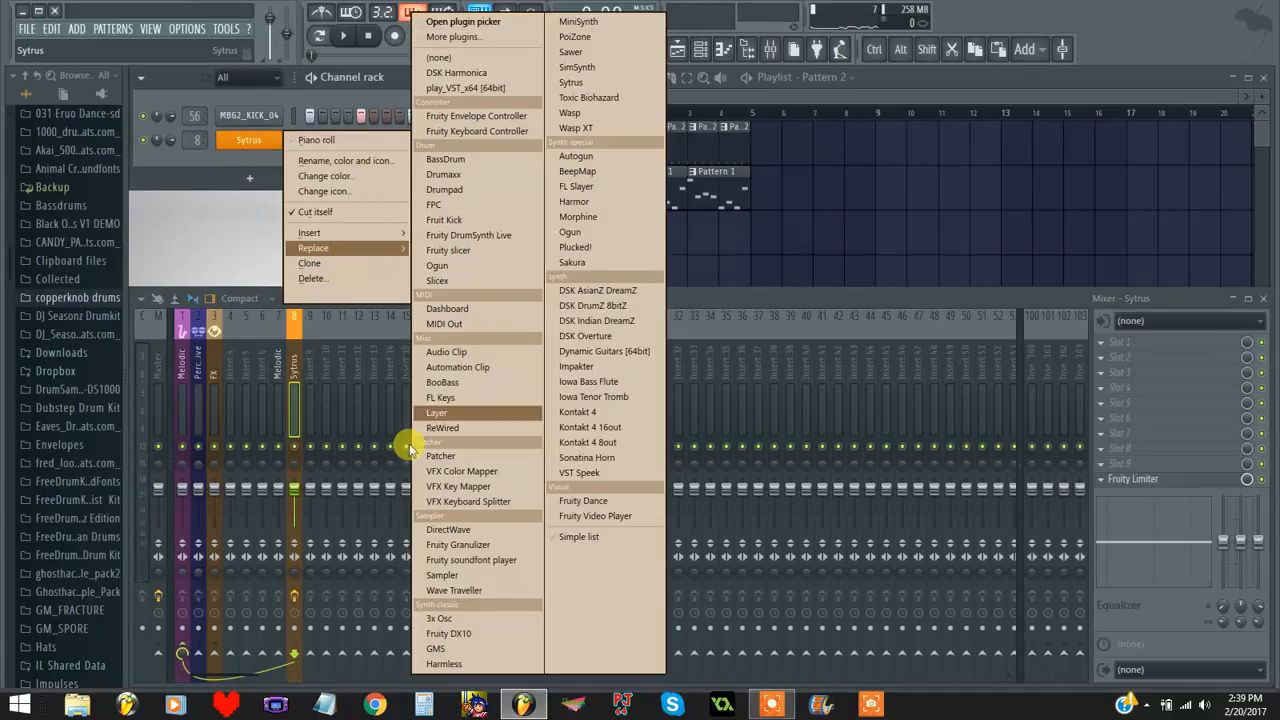
{"action": "left_click", "coordinate": [460, 600]}
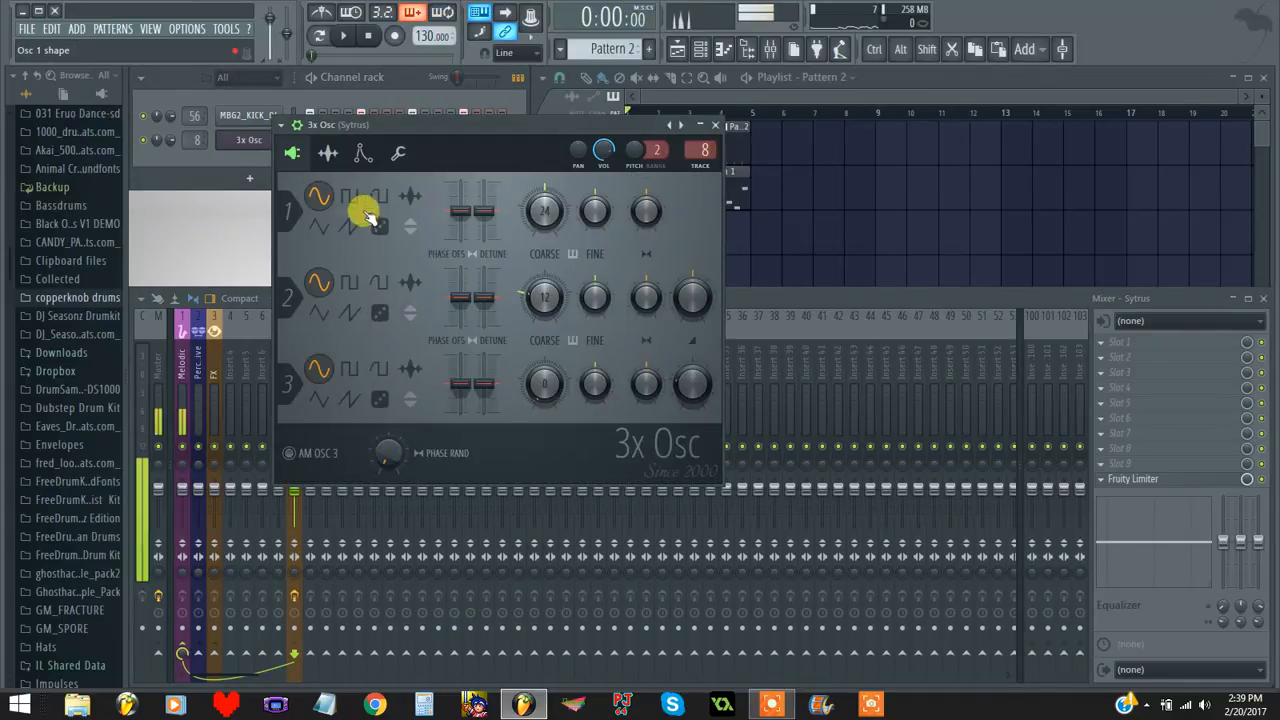
{"action": "left_click", "coordinate": [348, 199]}
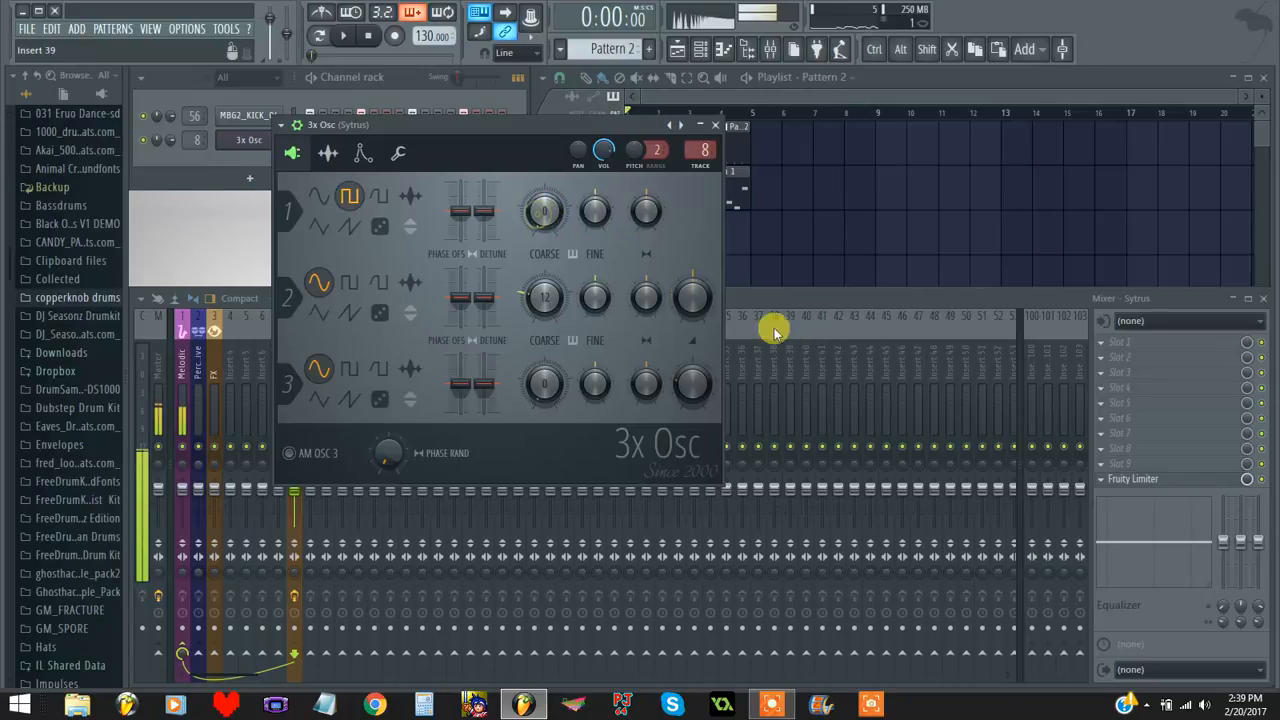
{"action": "left_click", "coordinate": [715, 124]}
{"action": "key", "text": "space"}
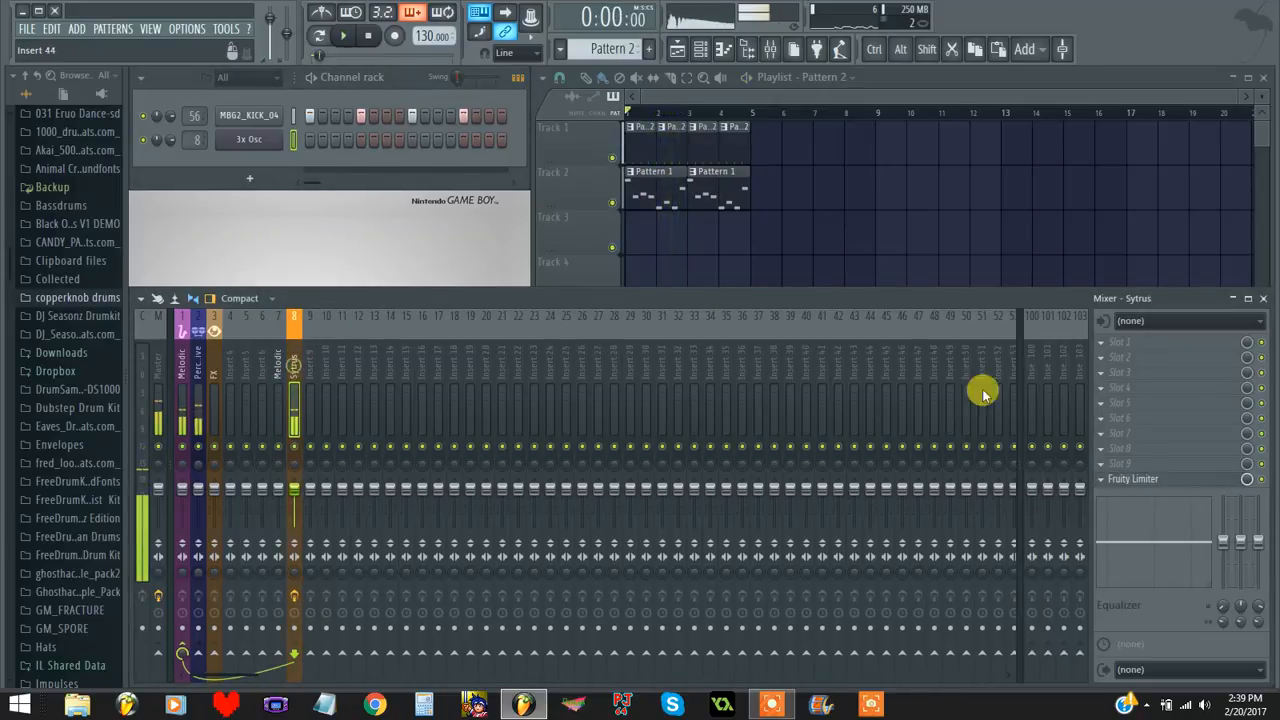
Raise the Fruity Limiter's compressor threshold to about -10.7 dB and audition the 3x Osc melody
{"action": "left_click", "coordinate": [1133, 479]}
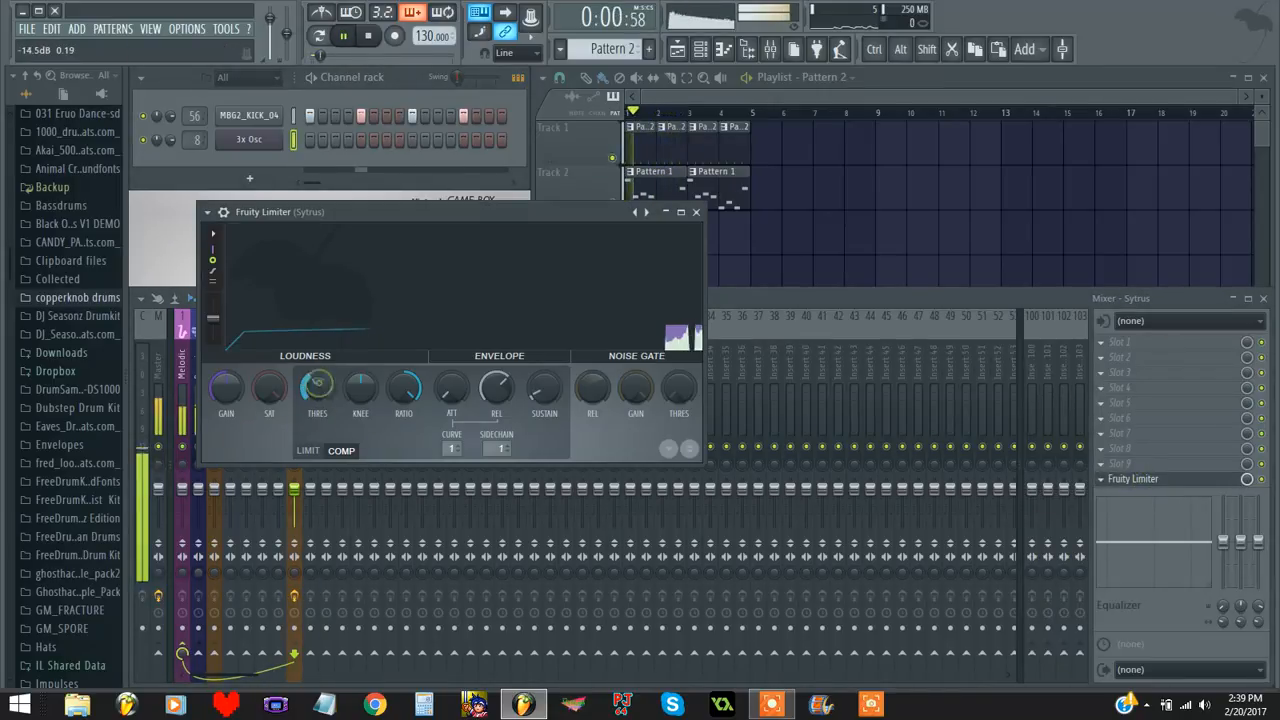
{"action": "key", "text": "space"}
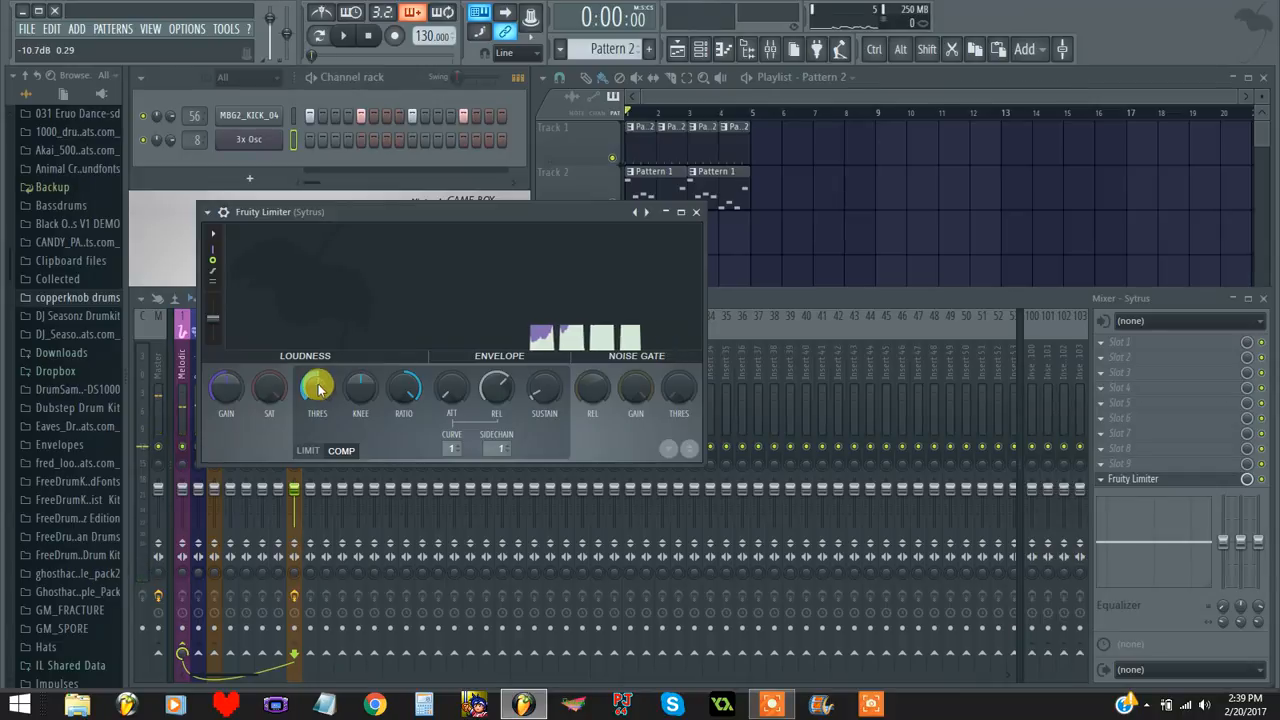
{"action": "key", "text": "space"}
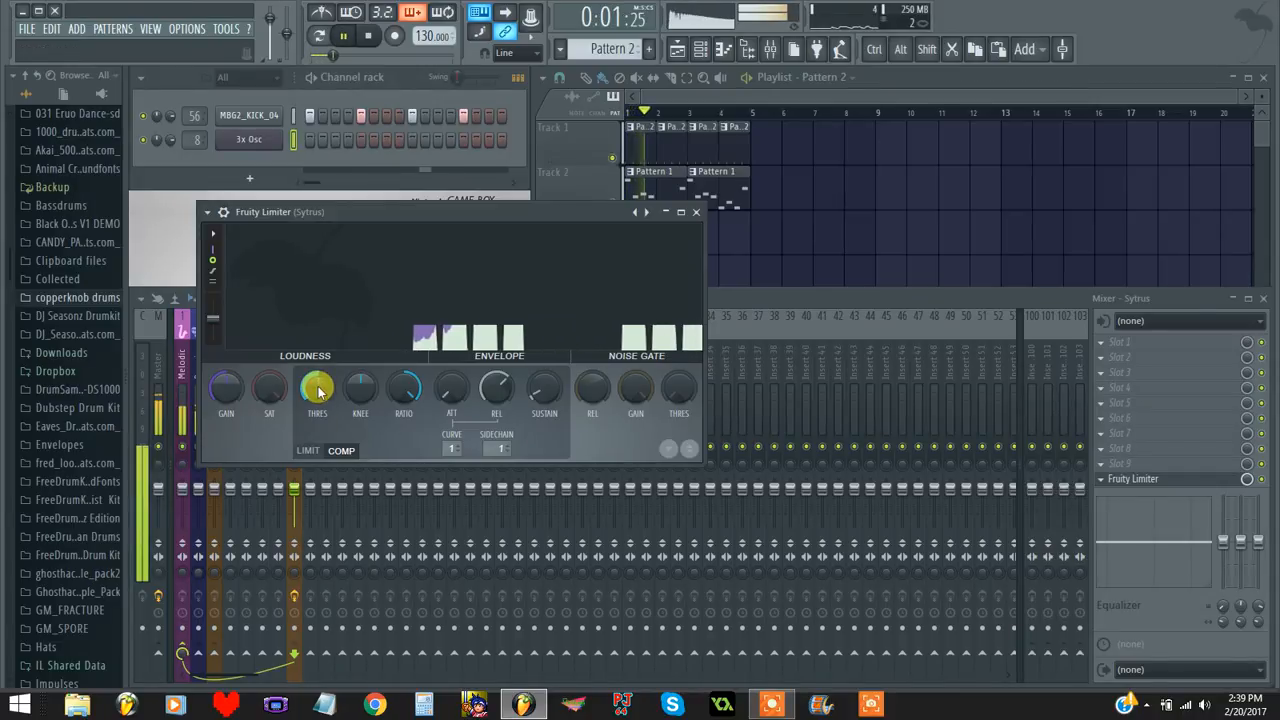
{"action": "key", "text": "space"}
Compare compressor ratios of 1.8:1 and 20.0:1 during playback, and set the limiter's threshold to about -14.4 dB
{"action": "left_click_drag", "start_coordinate": [319, 392], "coordinate": [319, 420]}
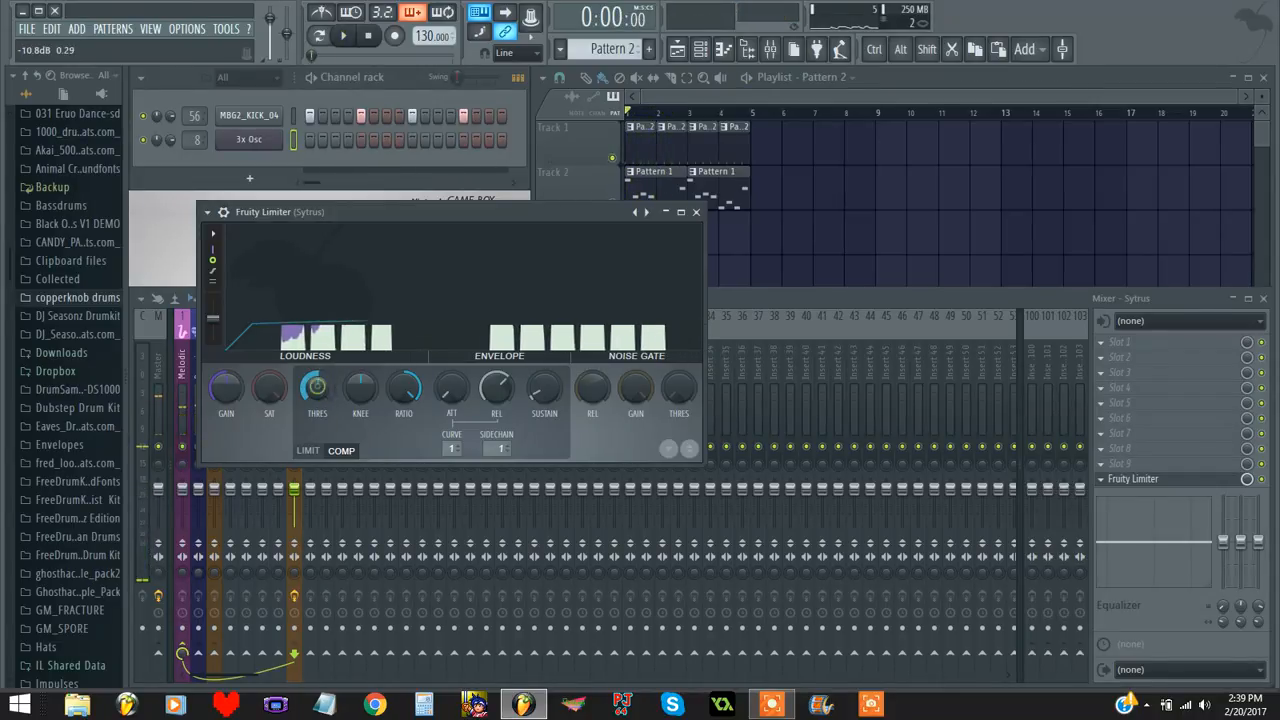
{"action": "key", "text": "space"}
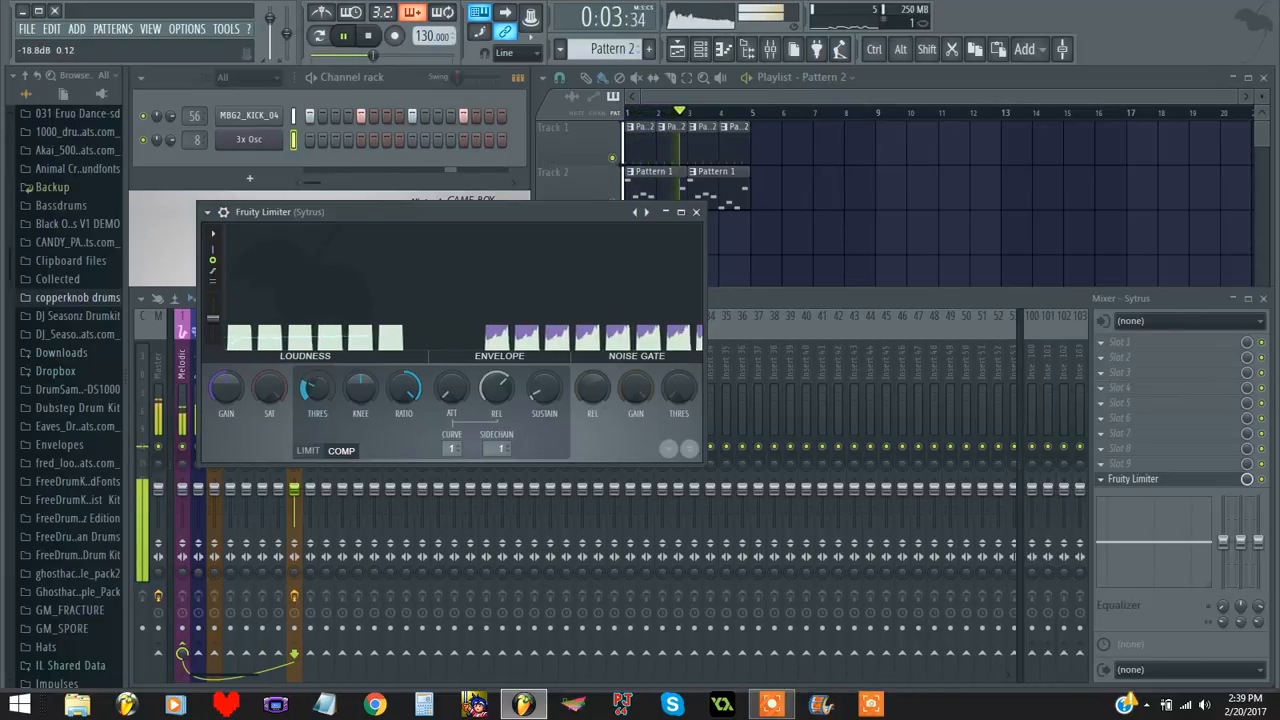
{"action": "left_click_drag", "start_coordinate": [401, 391], "coordinate": [401, 442]}
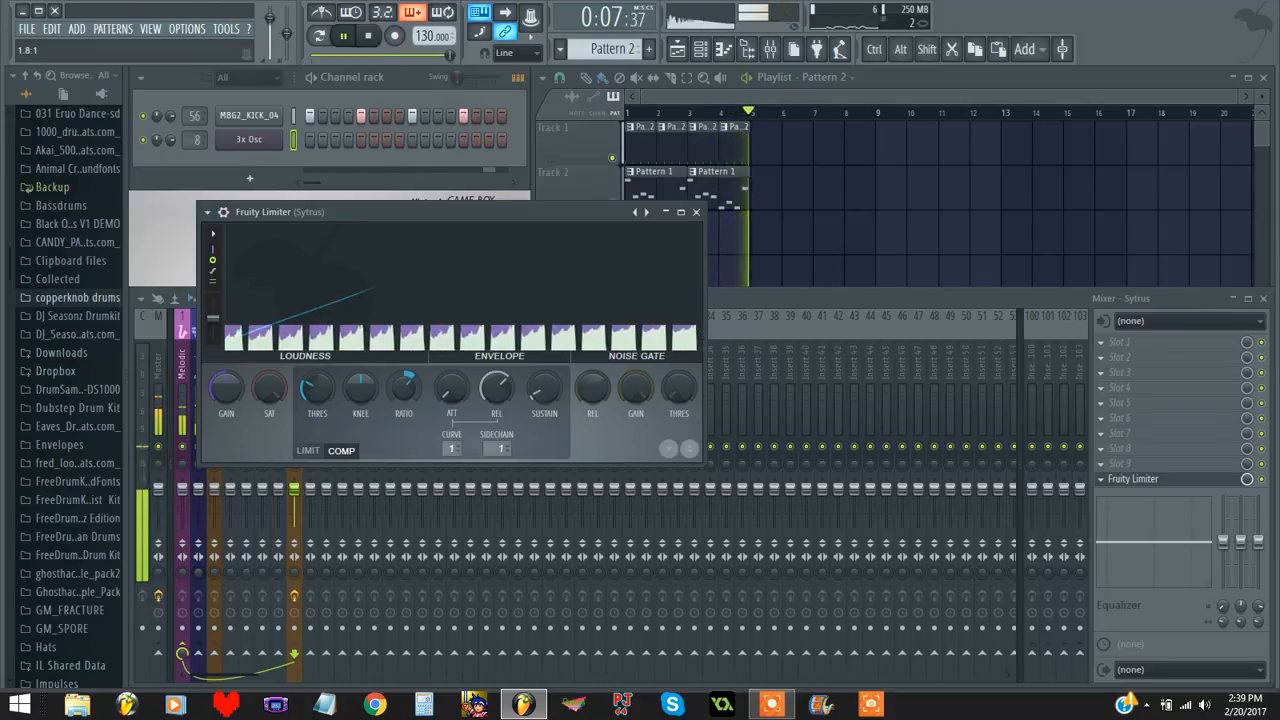
{"action": "left_click_drag", "start_coordinate": [409, 383], "coordinate": [403, 358]}
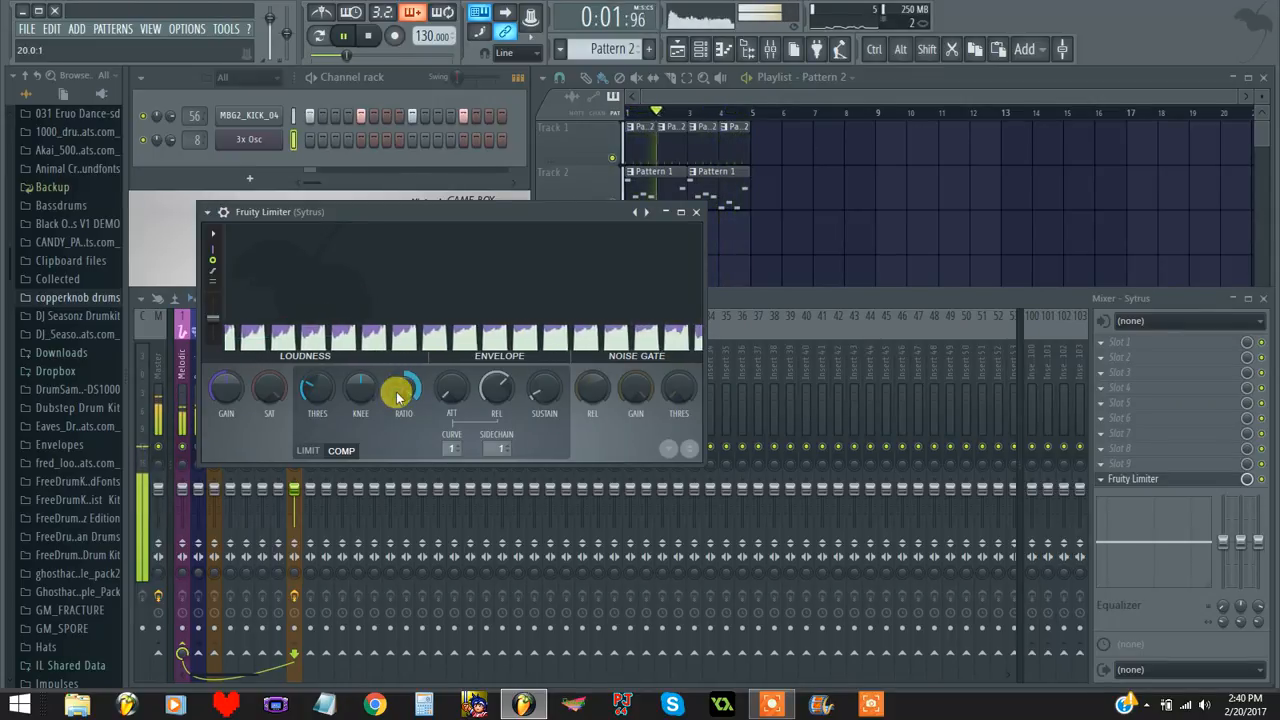
{"action": "left_click_drag", "start_coordinate": [315, 398], "coordinate": [314, 398]}
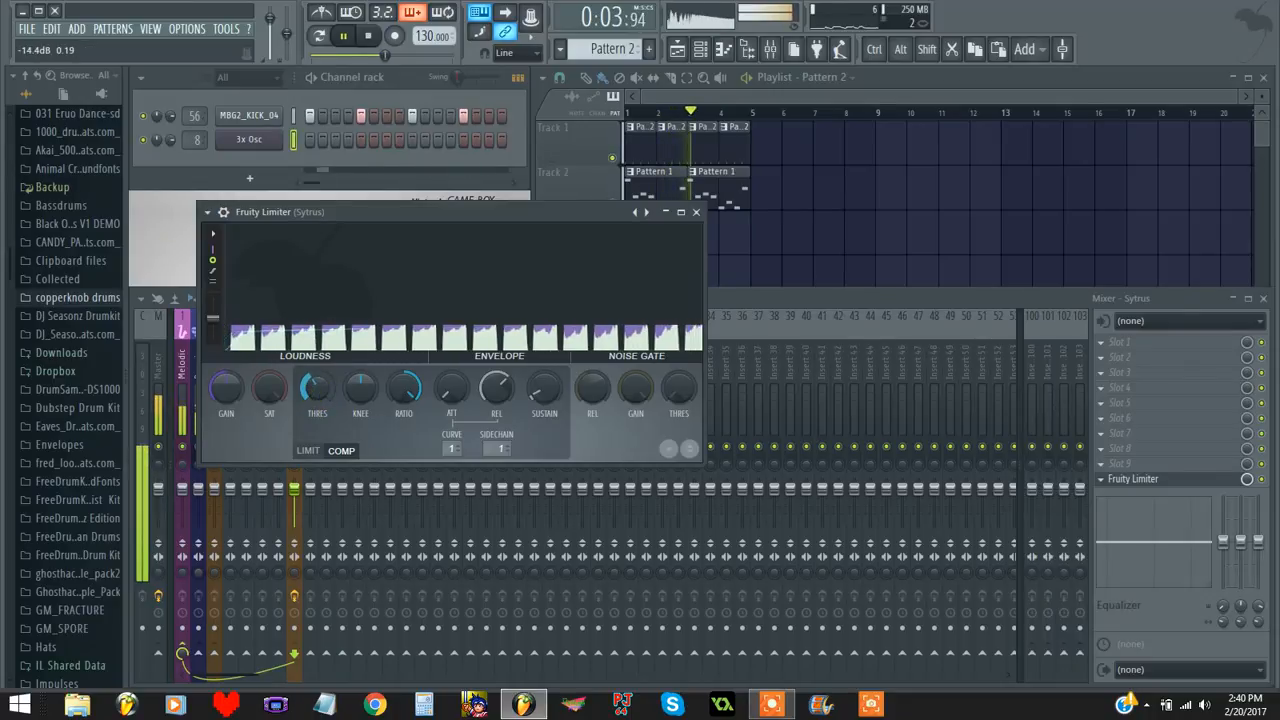
{"action": "key", "text": "space"}
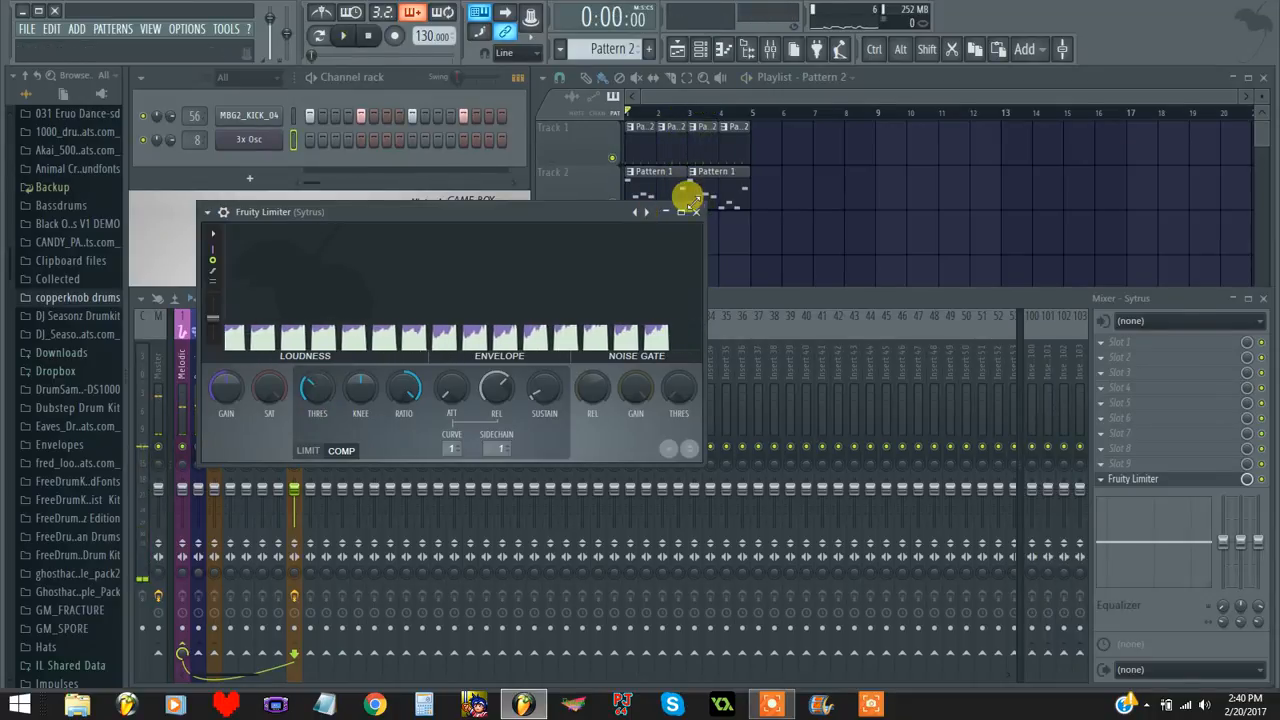
{"action": "left_click", "coordinate": [696, 212]}
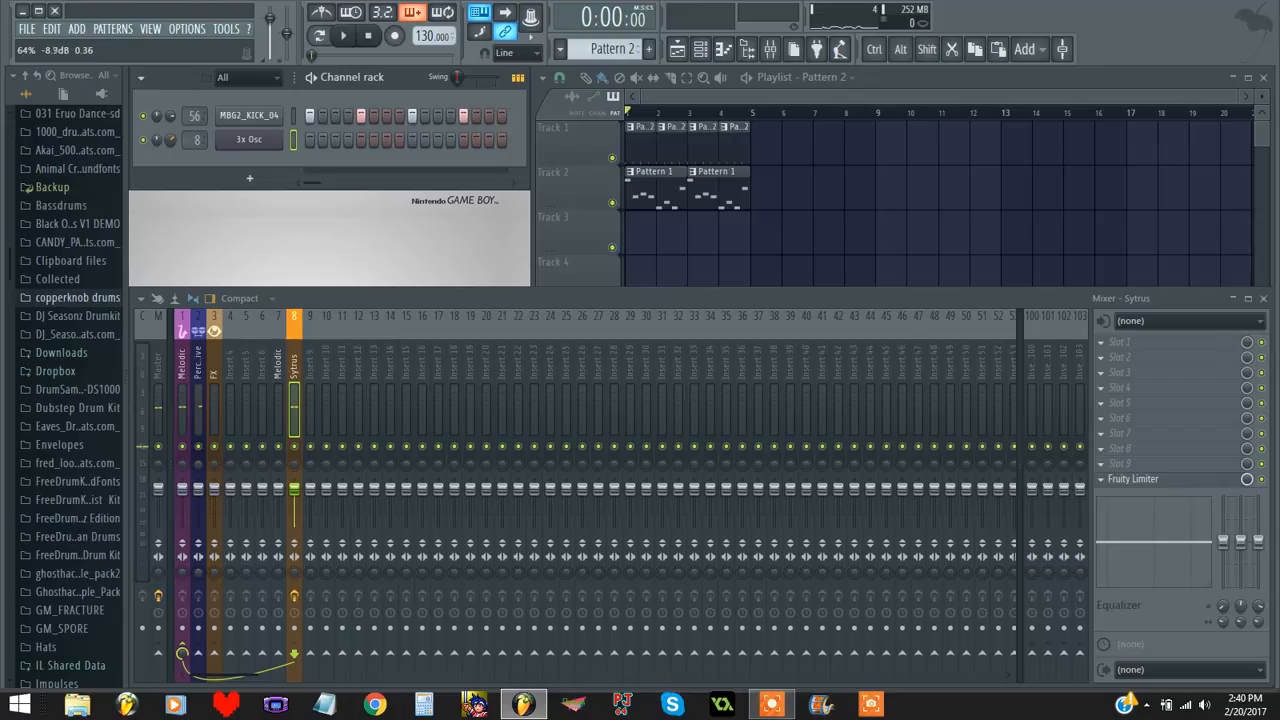
Set the 3x Osc channel volume to about 65% during playback
{"action": "key", "text": "space"}
{"action": "left_click", "coordinate": [168, 140]}
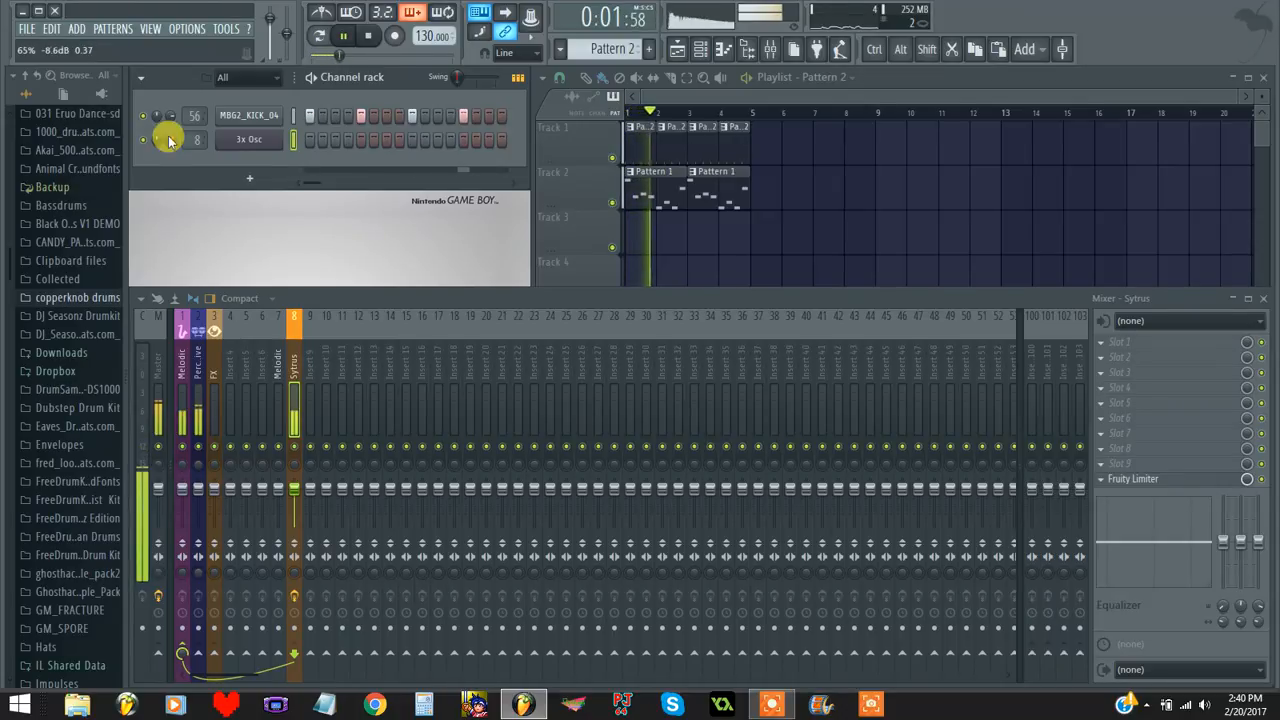
Lower the Fruity Limiter's compressor threshold to about -18.2 dB, stop playback and close the plugin window
{"action": "left_click", "coordinate": [1171, 480]}
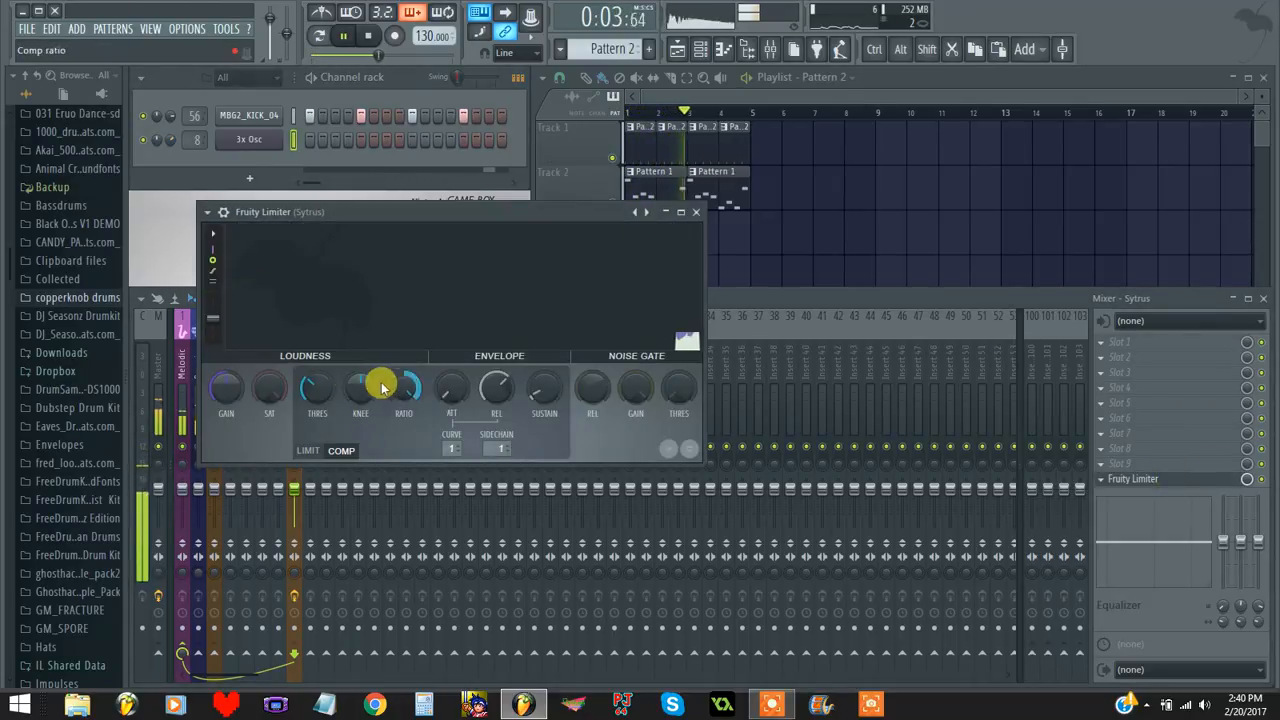
{"action": "left_click_drag", "start_coordinate": [317, 388], "coordinate": [317, 408]}
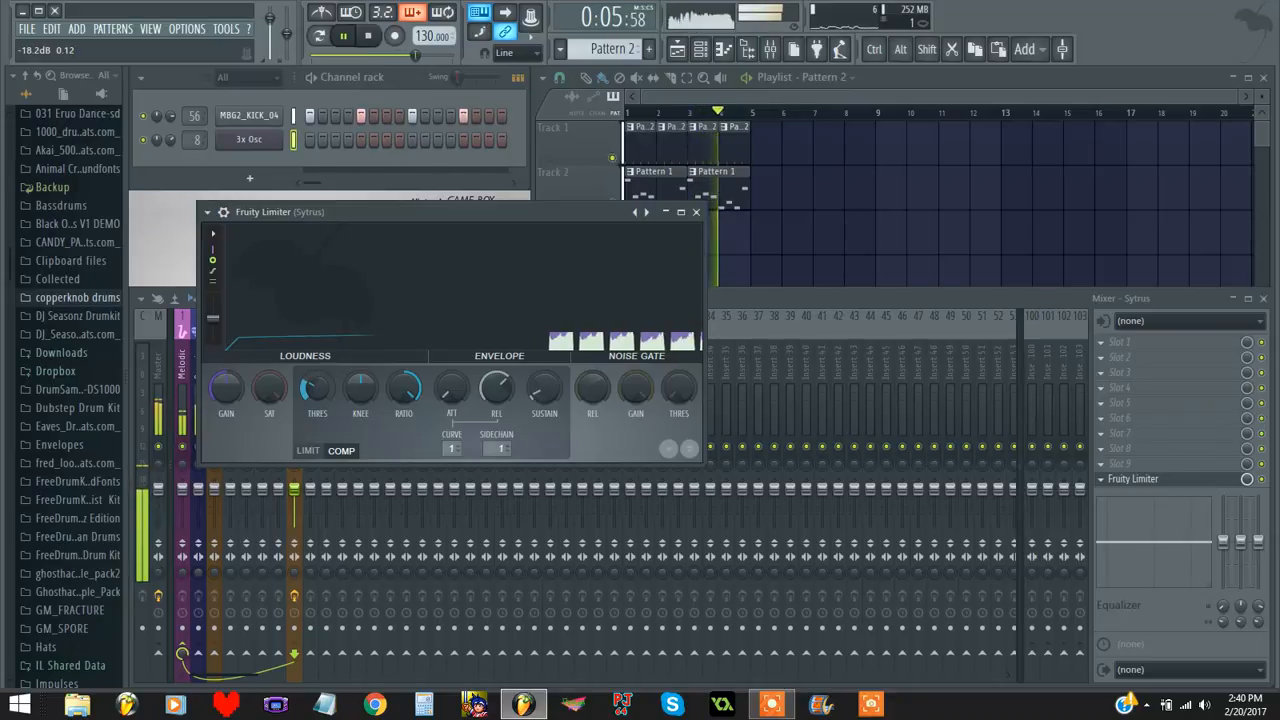
{"action": "key", "text": "space"}
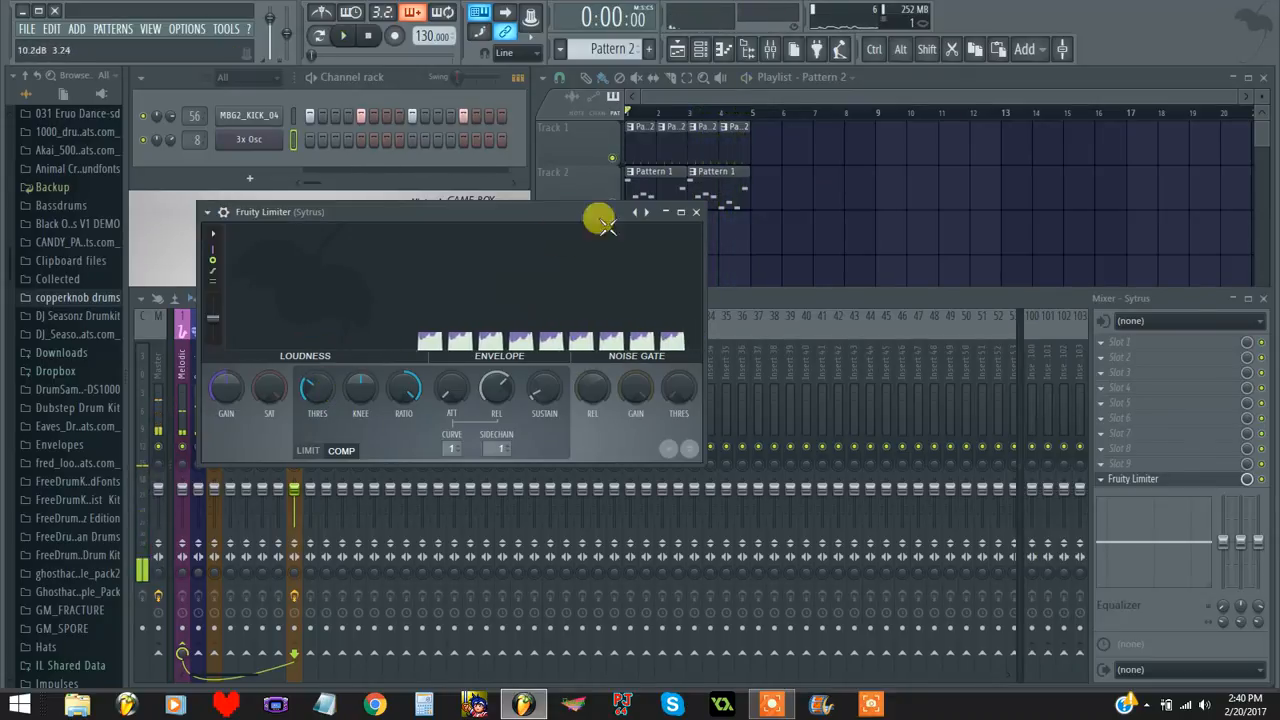
{"action": "left_click", "coordinate": [696, 212]}
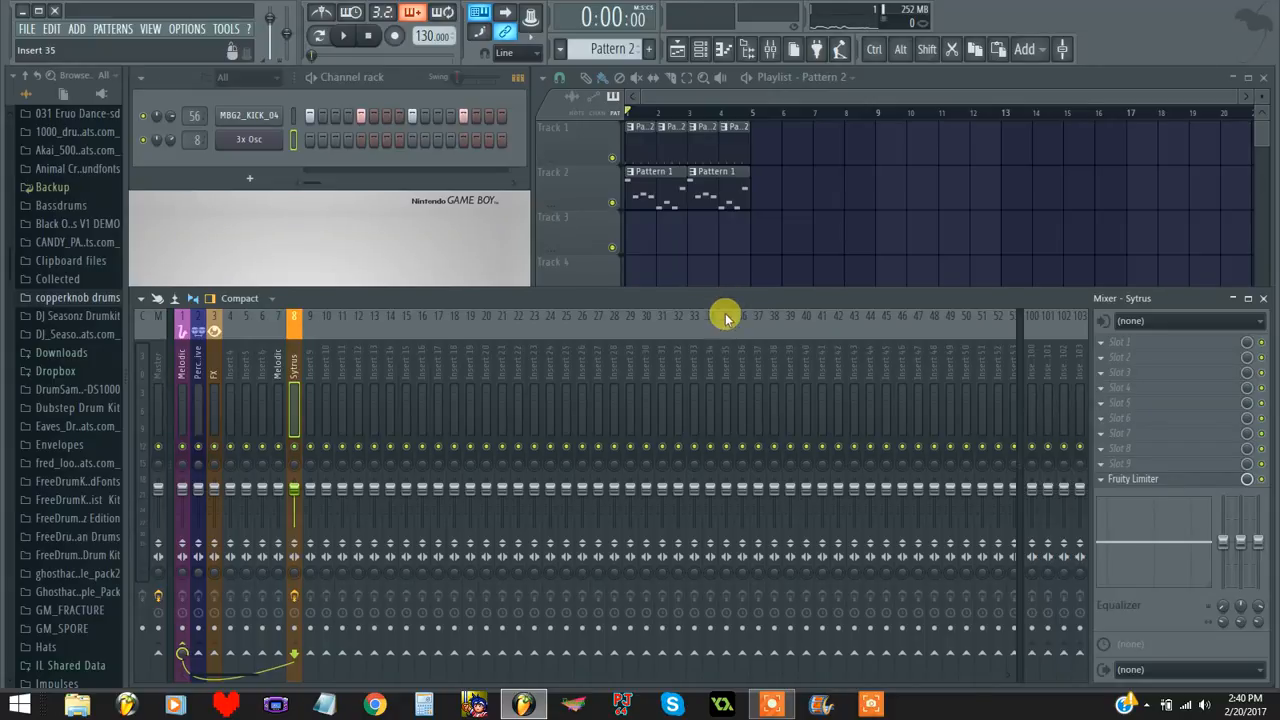
Add Fruity Peak Controller to slot 1 of mixer track Insert 15, and close its window
{"action": "left_click", "coordinate": [312, 370]}
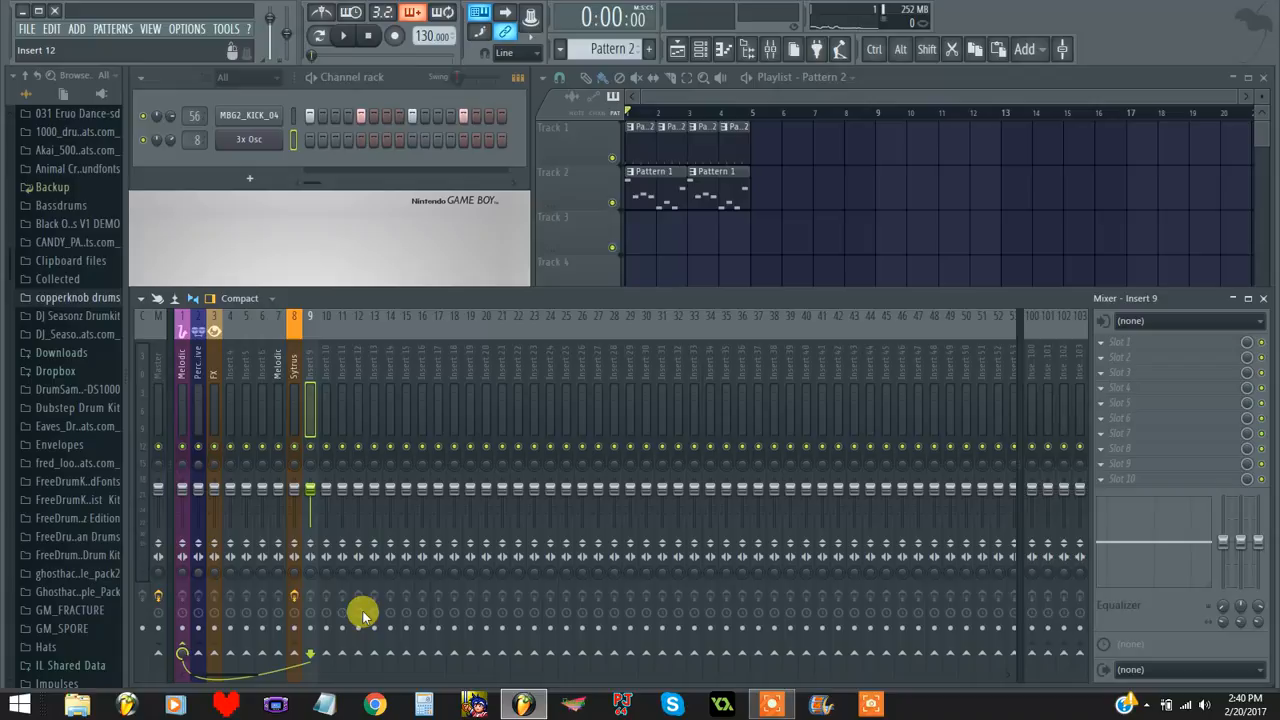
{"action": "left_click_drag", "start_coordinate": [326, 374], "coordinate": [406, 372]}
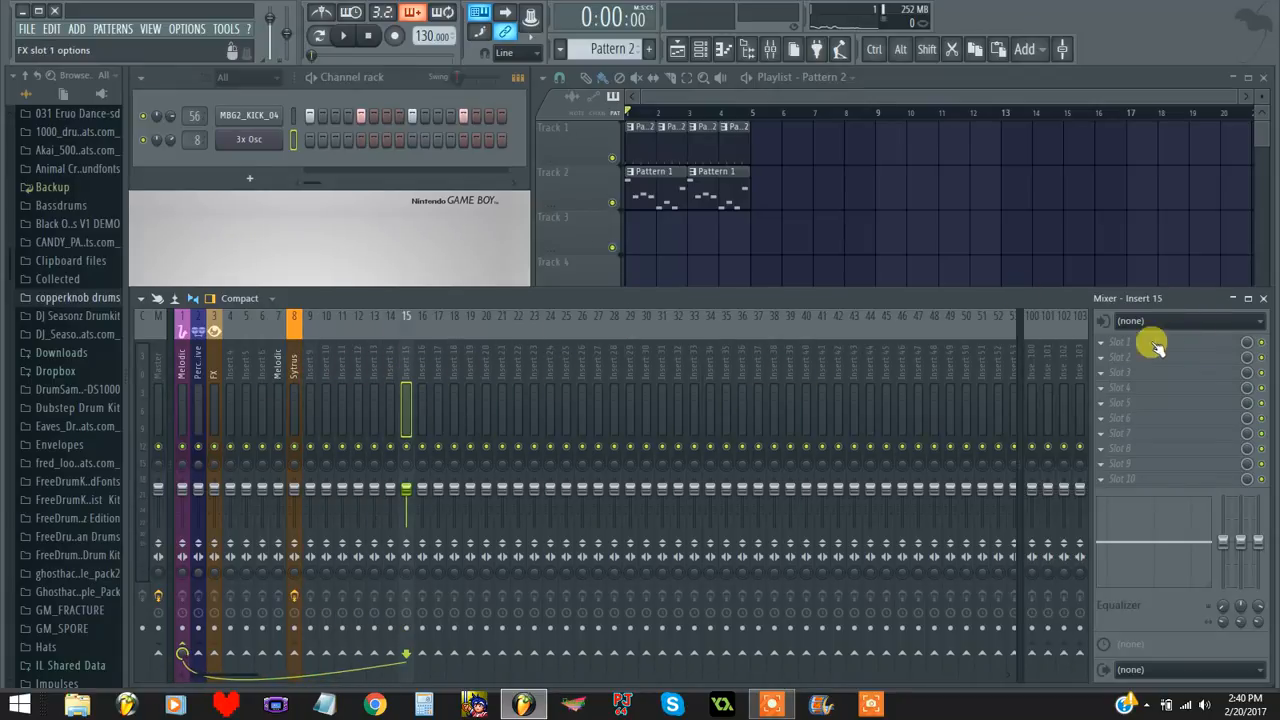
{"action": "left_click", "coordinate": [1106, 344]}
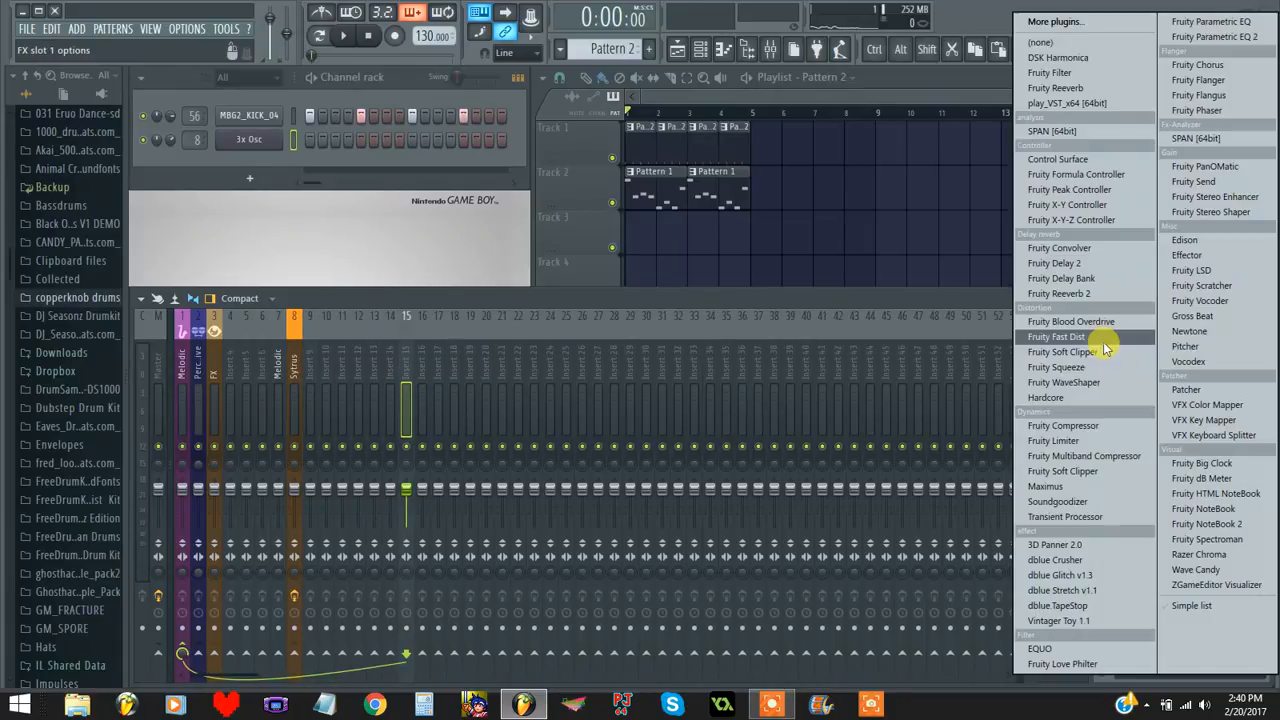
{"action": "left_click", "coordinate": [1072, 190]}
{"action": "left_click_drag", "start_coordinate": [435, 150], "coordinate": [735, 188]}
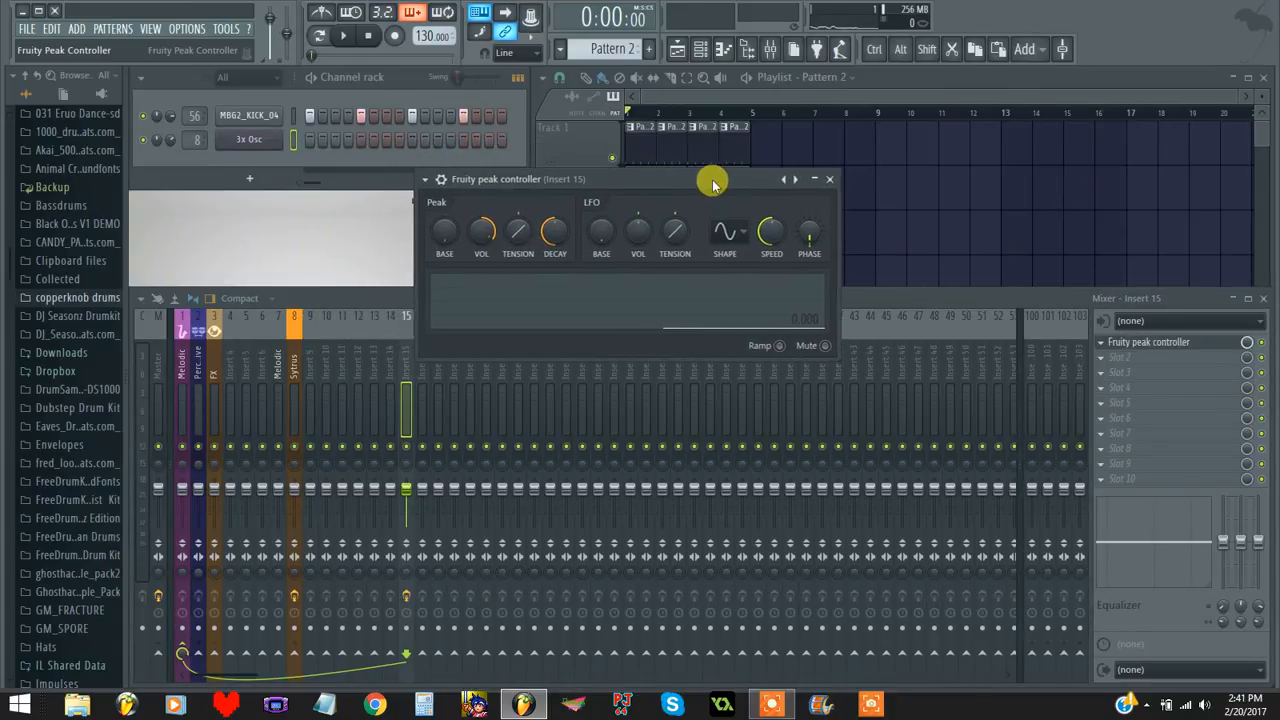
{"action": "left_click", "coordinate": [831, 183]}
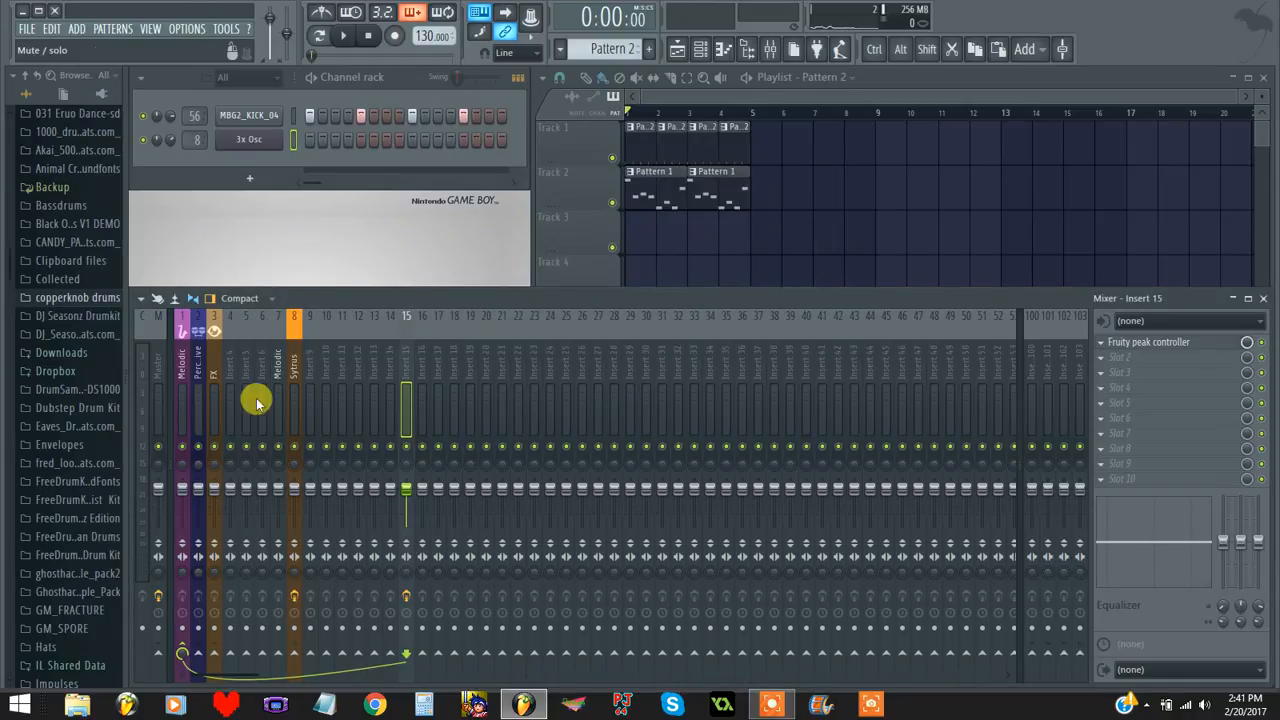
Remove Fruity Limiter from slot 10 of the Sytrus mixer track
{"action": "left_click", "coordinate": [298, 368]}
{"action": "left_click", "coordinate": [1102, 478]}
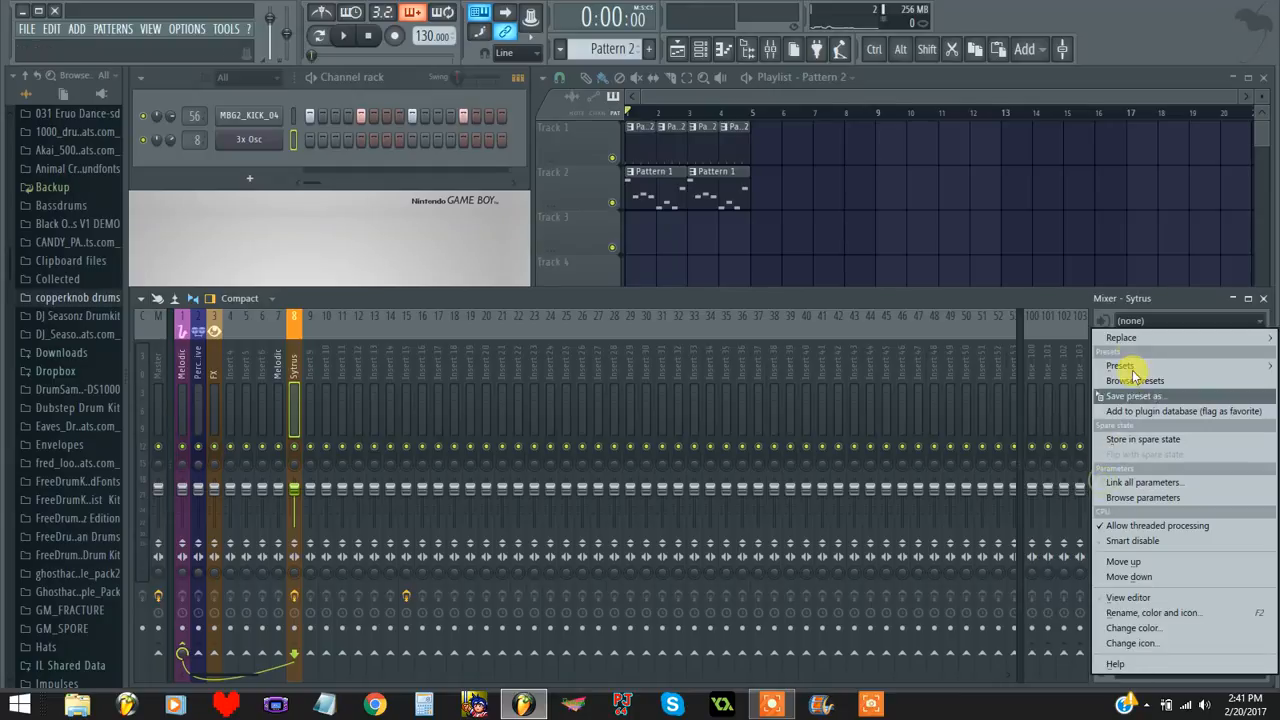
{"action": "mouse_move", "coordinate": [1134, 338]}
{"action": "left_click", "coordinate": [1048, 46]}
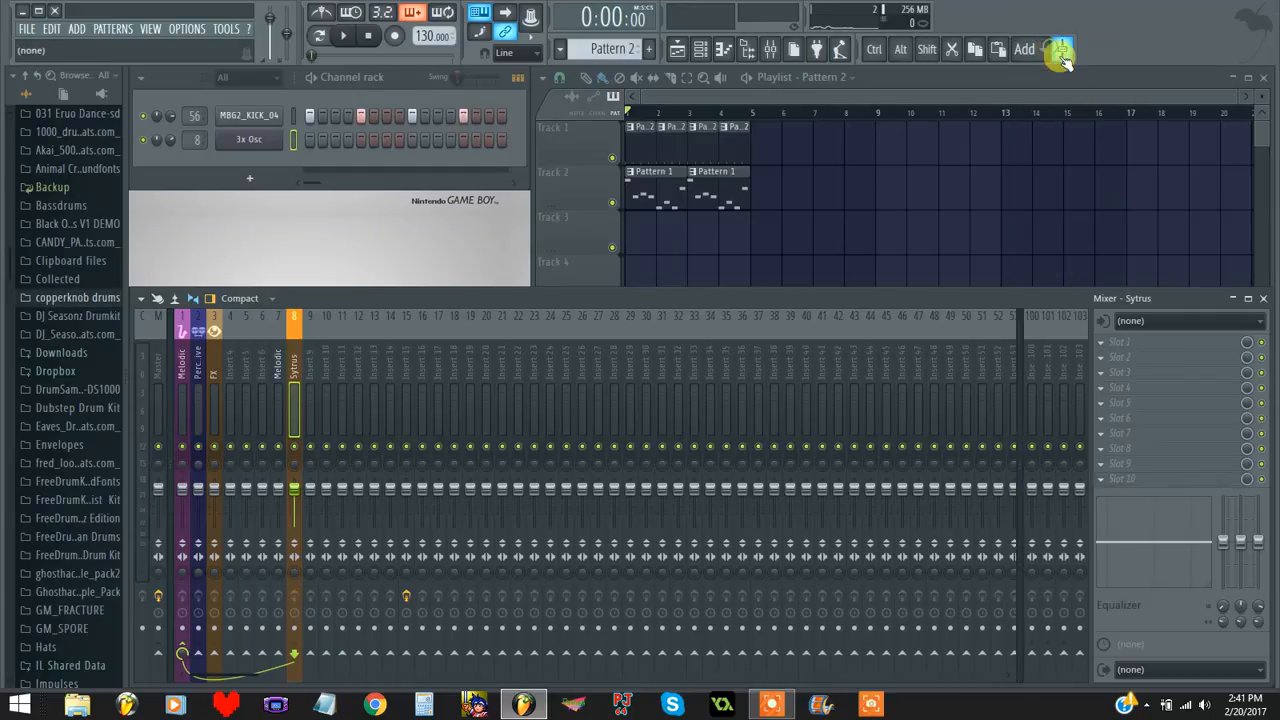
Route the MBG2_KICK_04 mixer track to Insert 15 and lower Insert 15's volume to about -17.5 dB
{"action": "left_click_drag", "start_coordinate": [240, 666], "coordinate": [616, 663]}
{"action": "left_click", "coordinate": [722, 372]}
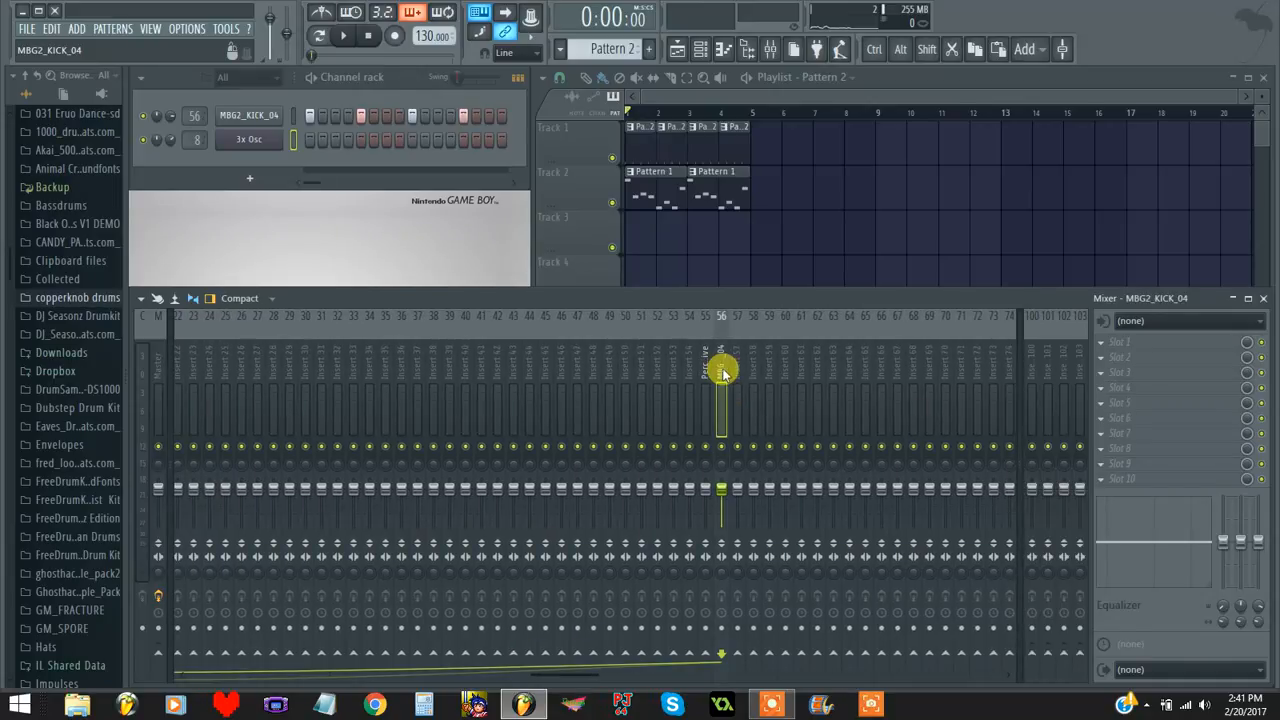
{"action": "left_click_drag", "start_coordinate": [571, 675], "coordinate": [146, 660]}
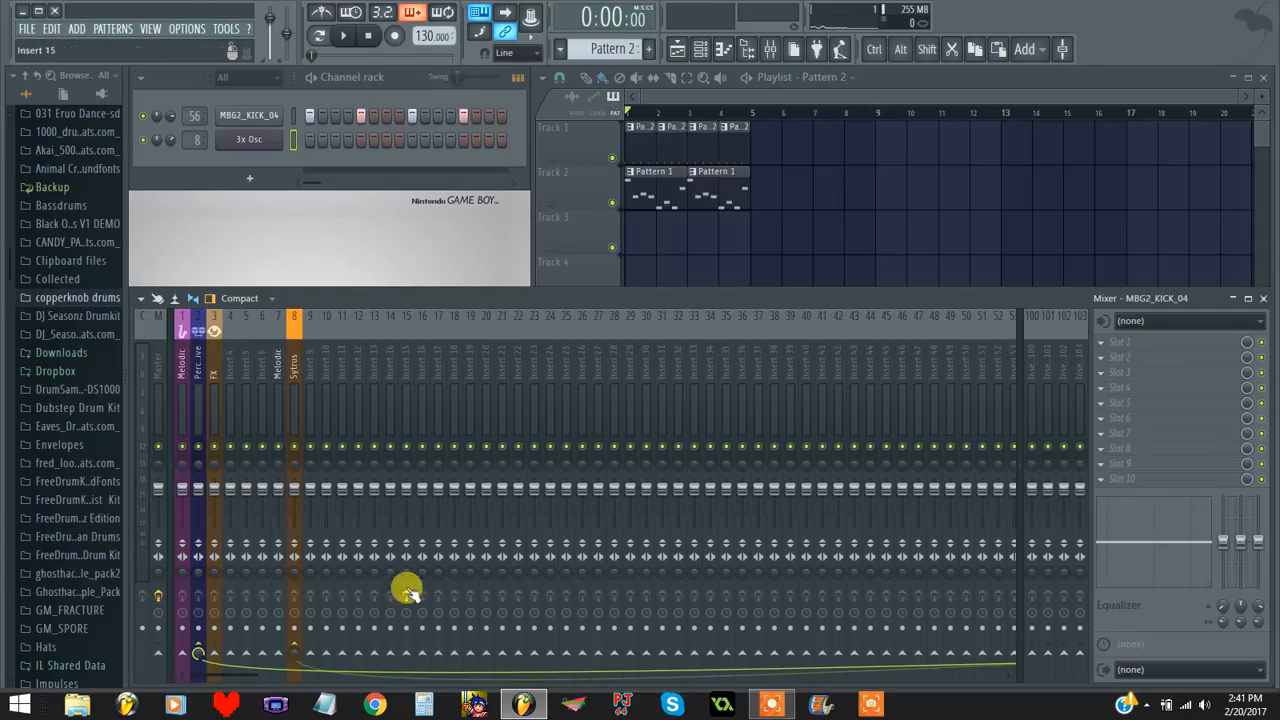
{"action": "left_click", "coordinate": [407, 657]}
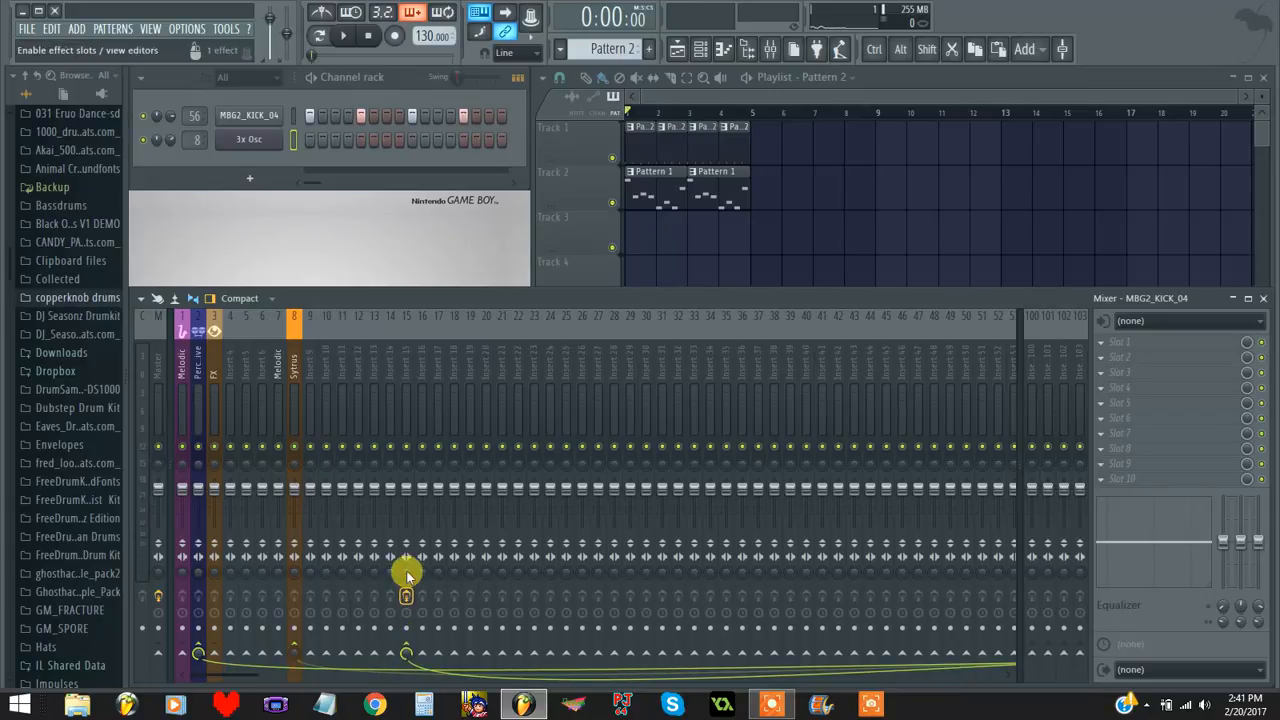
{"action": "left_click", "coordinate": [407, 385]}
{"action": "left_click_drag", "start_coordinate": [407, 489], "coordinate": [410, 525]}
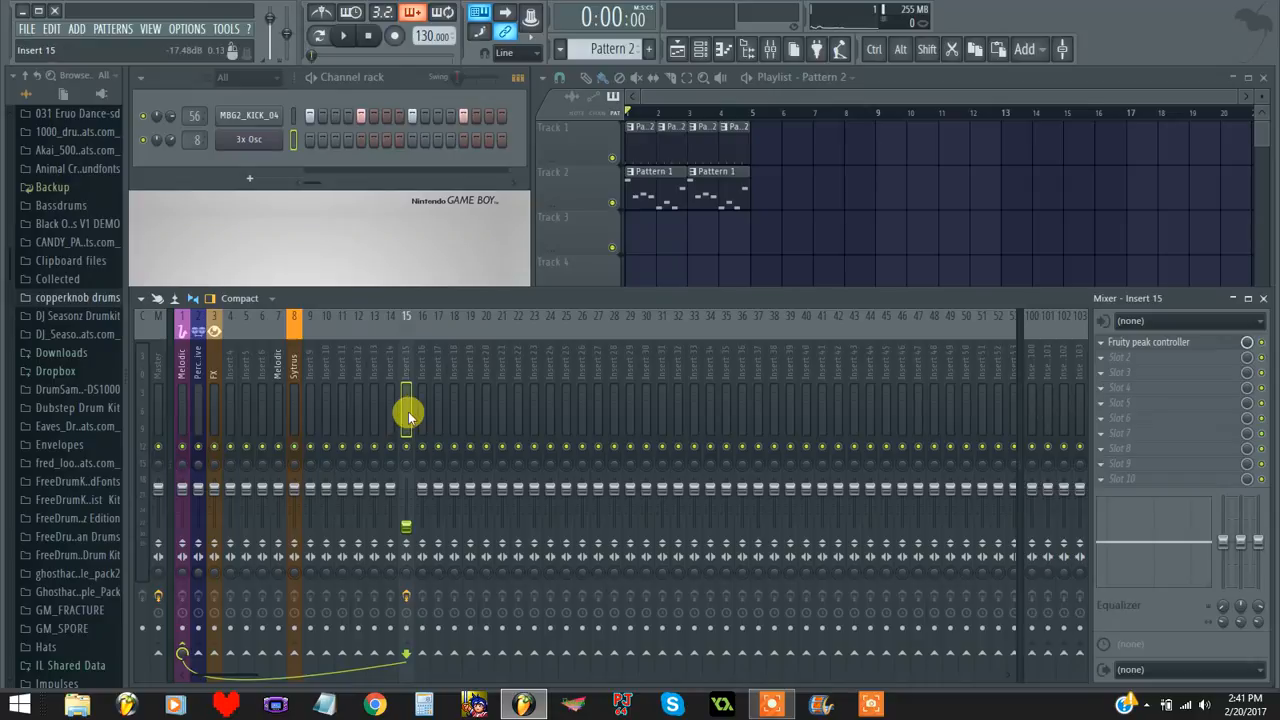
Link the Sytrus mixer track's volume to the internal controller Peak ctrl - Peak with the Inverted mapping formula
{"action": "left_click", "coordinate": [296, 372]}
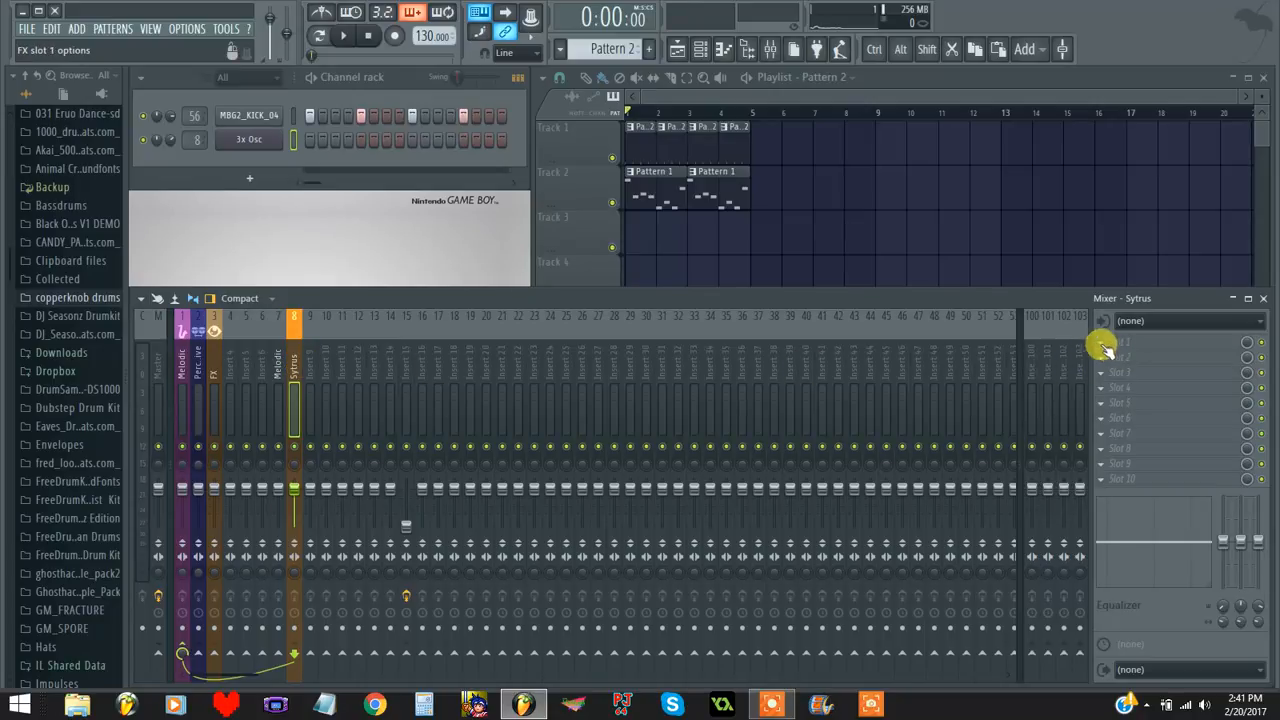
{"action": "right_click", "coordinate": [296, 494]}
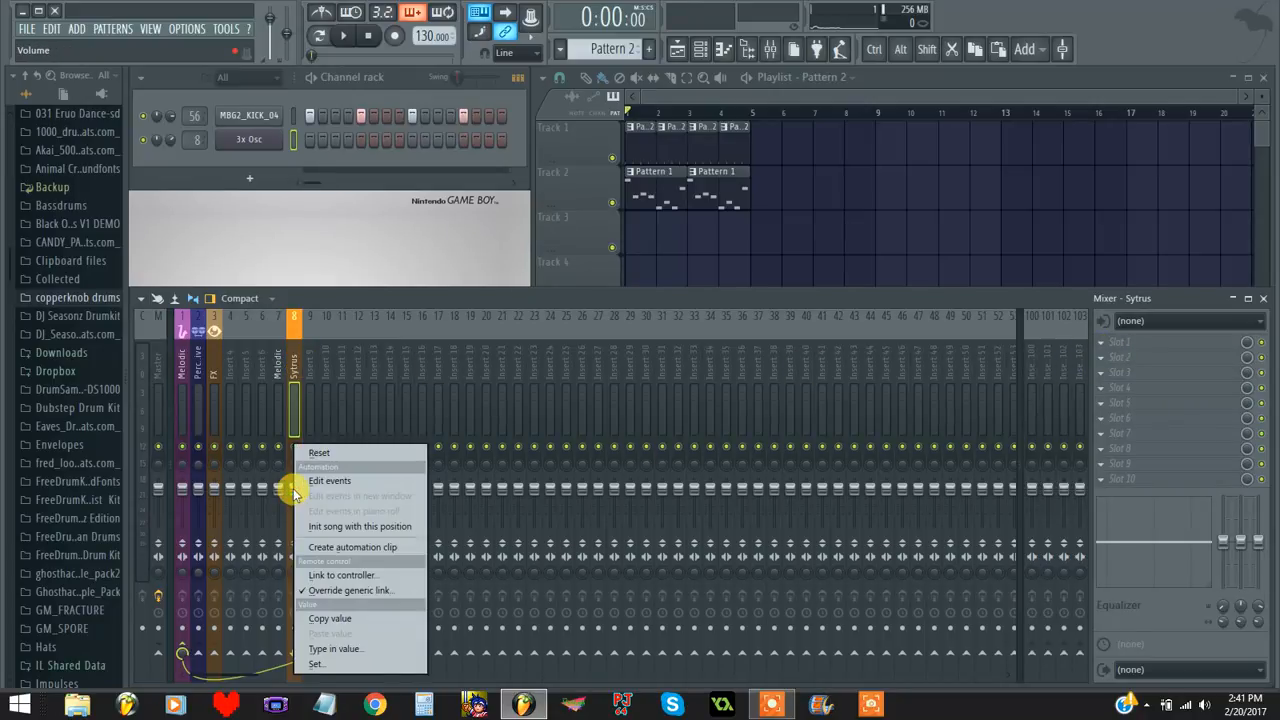
{"action": "left_click", "coordinate": [345, 575]}
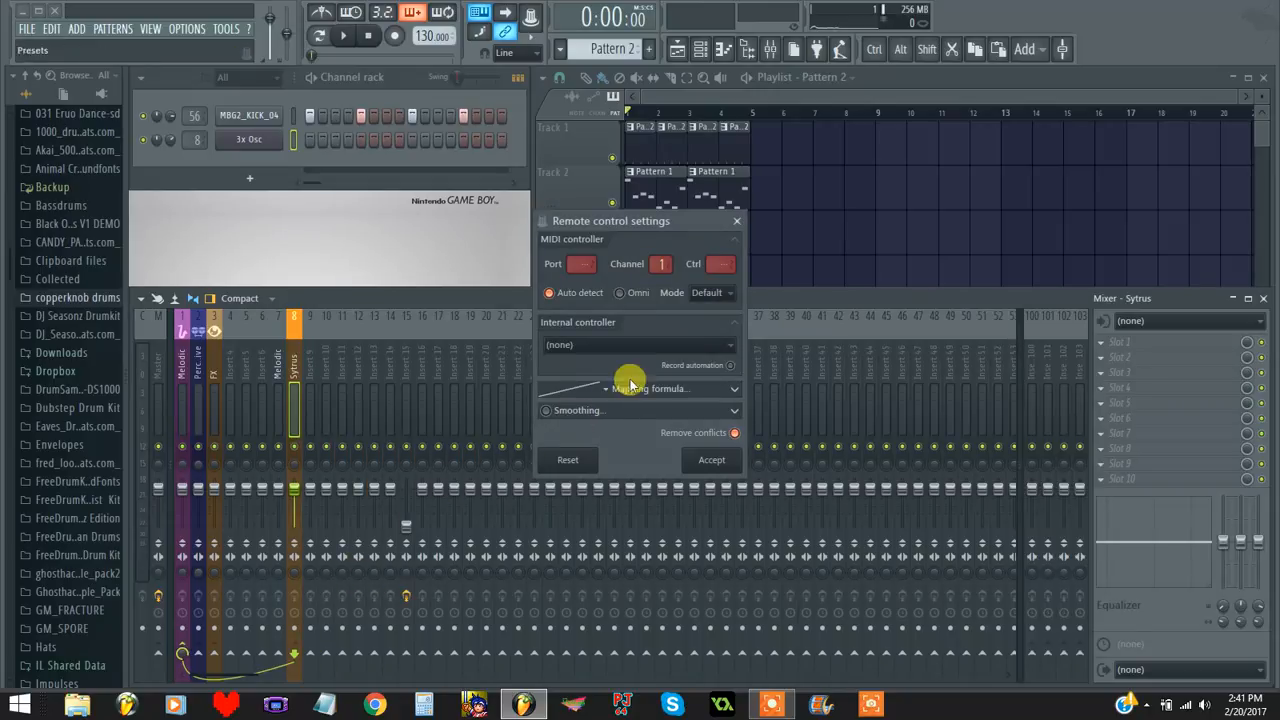
{"action": "left_click", "coordinate": [700, 344]}
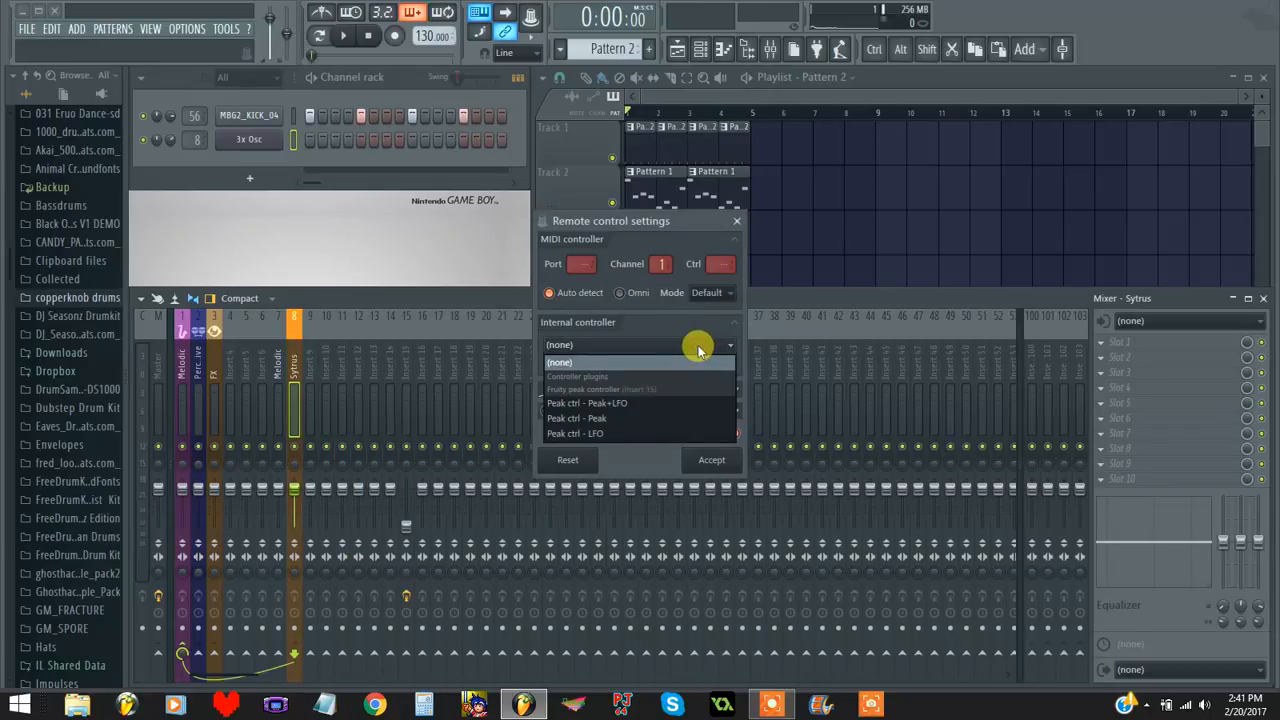
{"action": "left_click", "coordinate": [598, 419]}
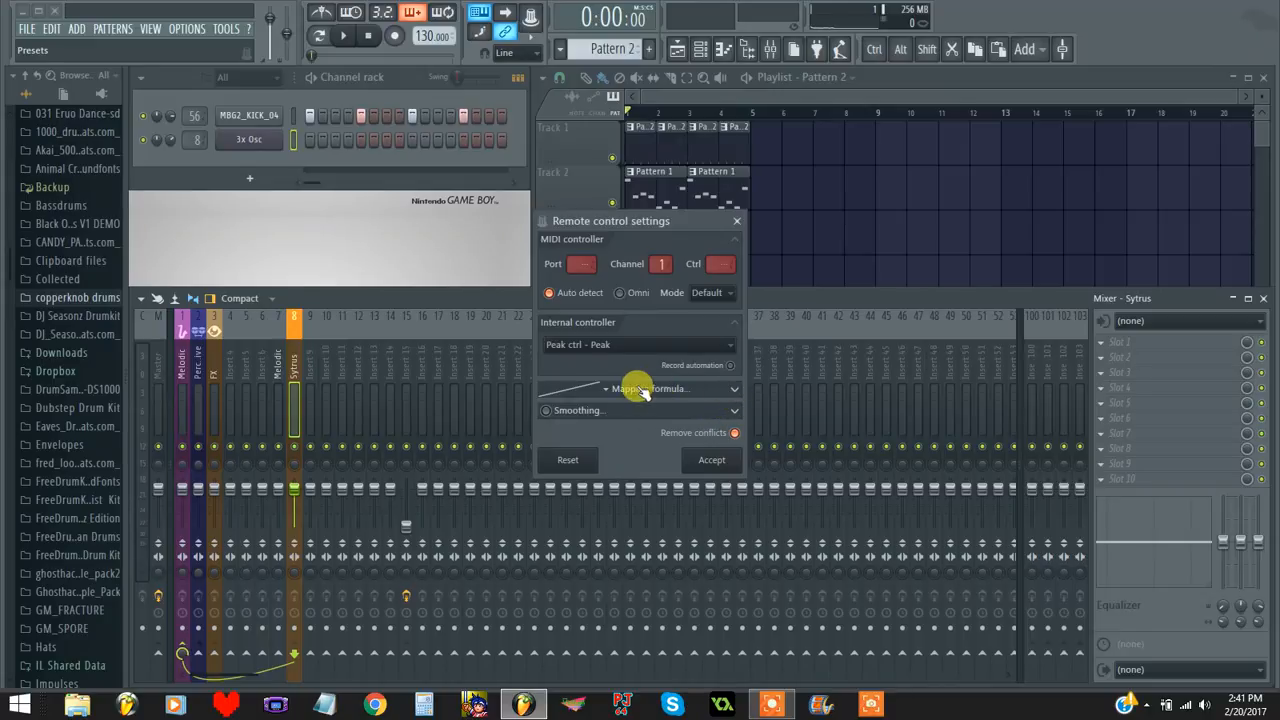
{"action": "left_click", "coordinate": [606, 393]}
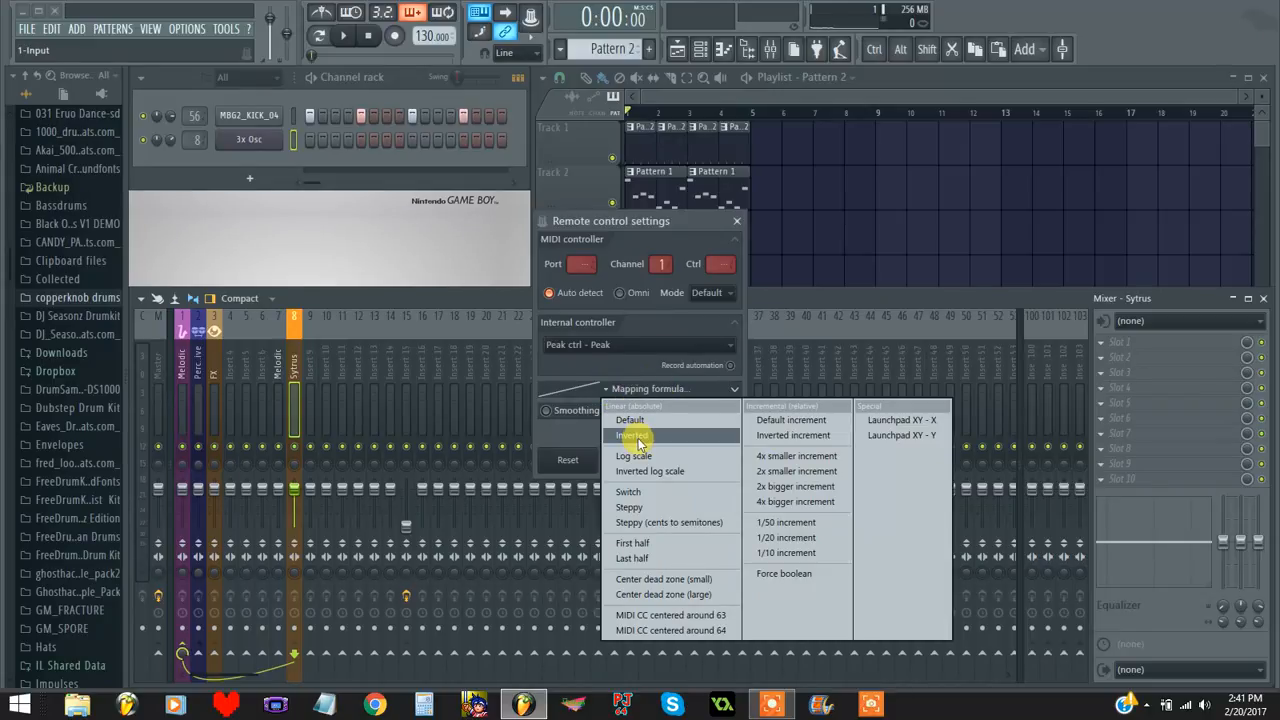
{"action": "left_click", "coordinate": [634, 421]}
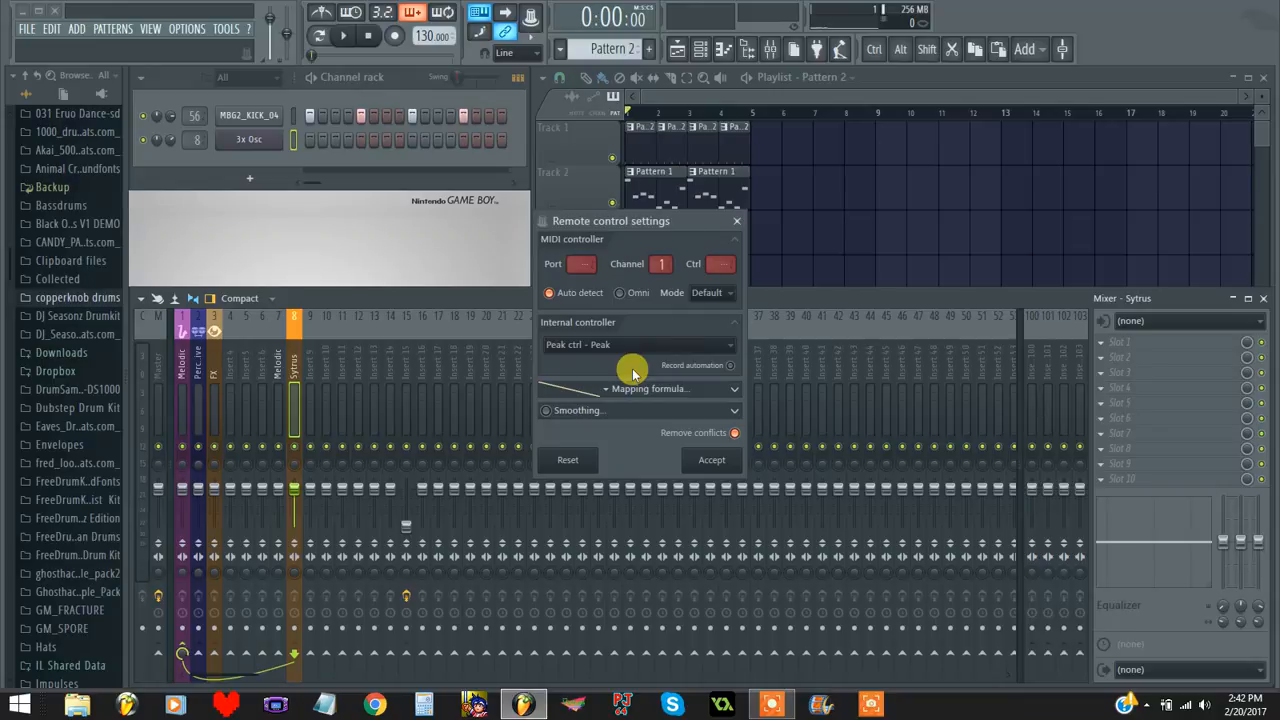
{"action": "left_click", "coordinate": [705, 459]}
Adjust the peak volume to about 153% and the decay in Insert 15's Fruity Peak Controller during playback, and close it
{"action": "left_click", "coordinate": [312, 365]}
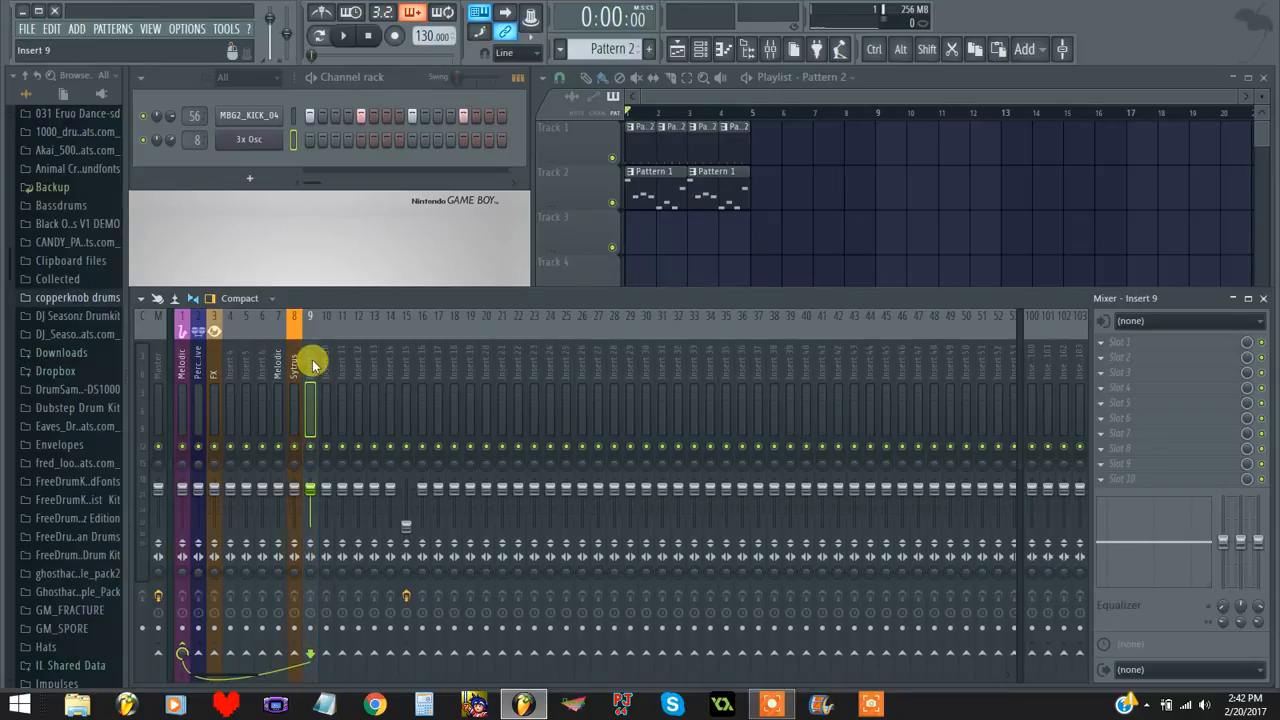
{"action": "left_click", "coordinate": [405, 362]}
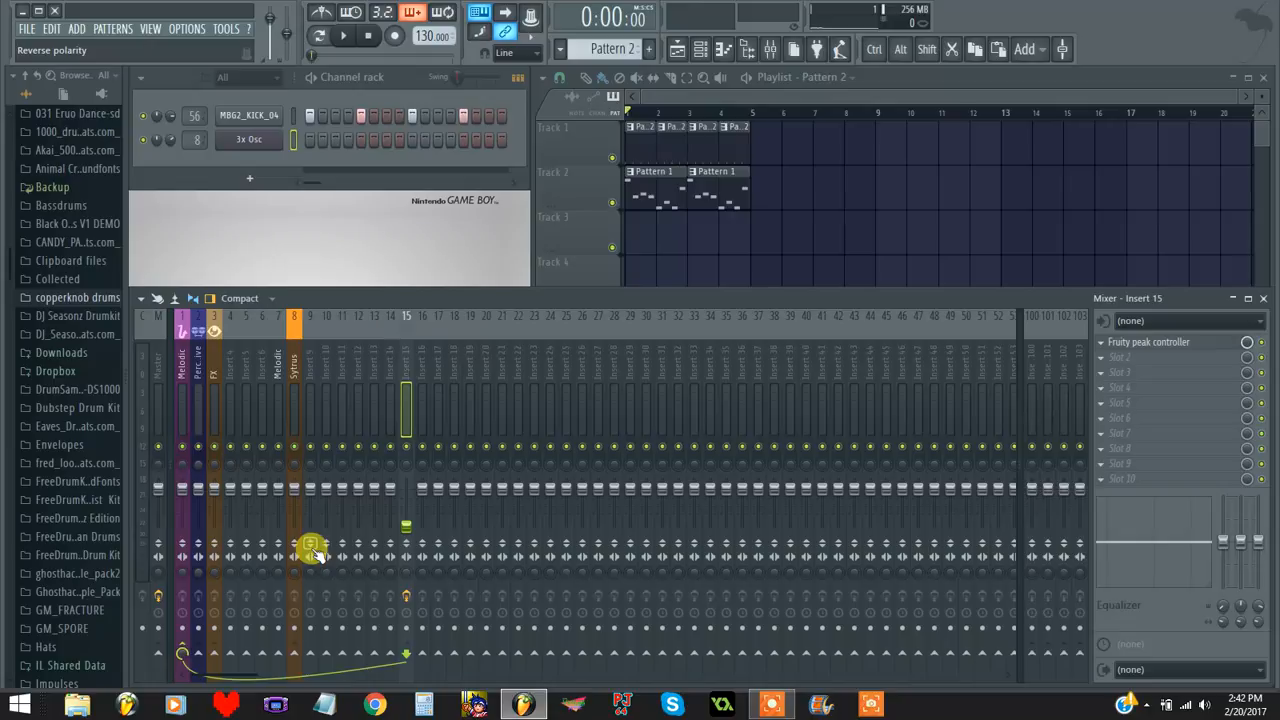
{"action": "left_click", "coordinate": [1176, 346]}
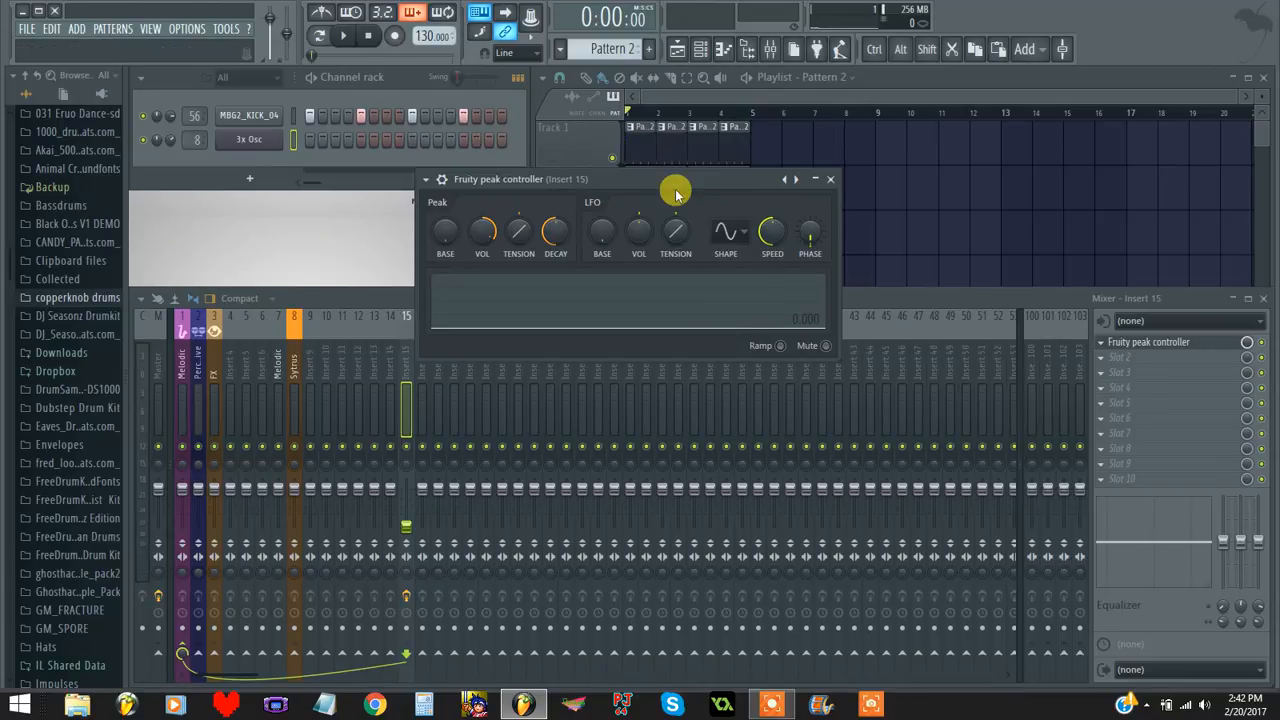
{"action": "key", "text": "space"}
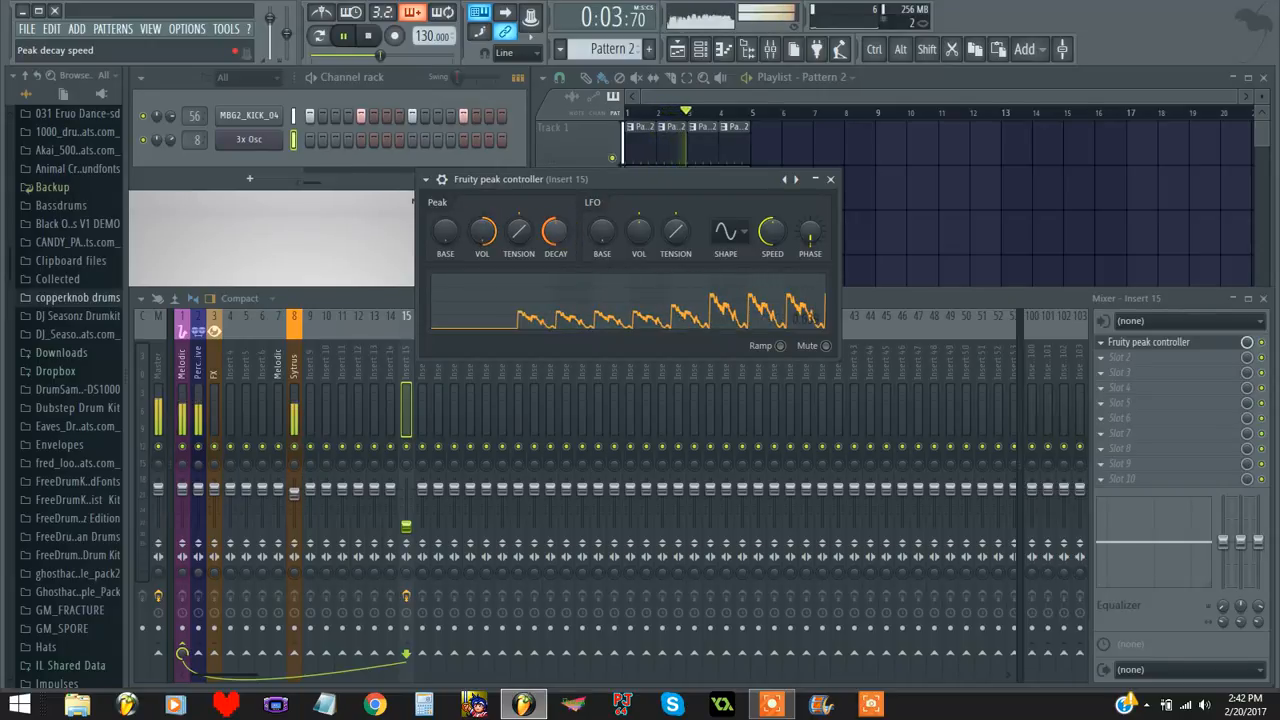
{"action": "left_click_drag", "start_coordinate": [555, 231], "coordinate": [483, 212]}
{"action": "left_click_drag", "start_coordinate": [486, 232], "coordinate": [486, 238]}
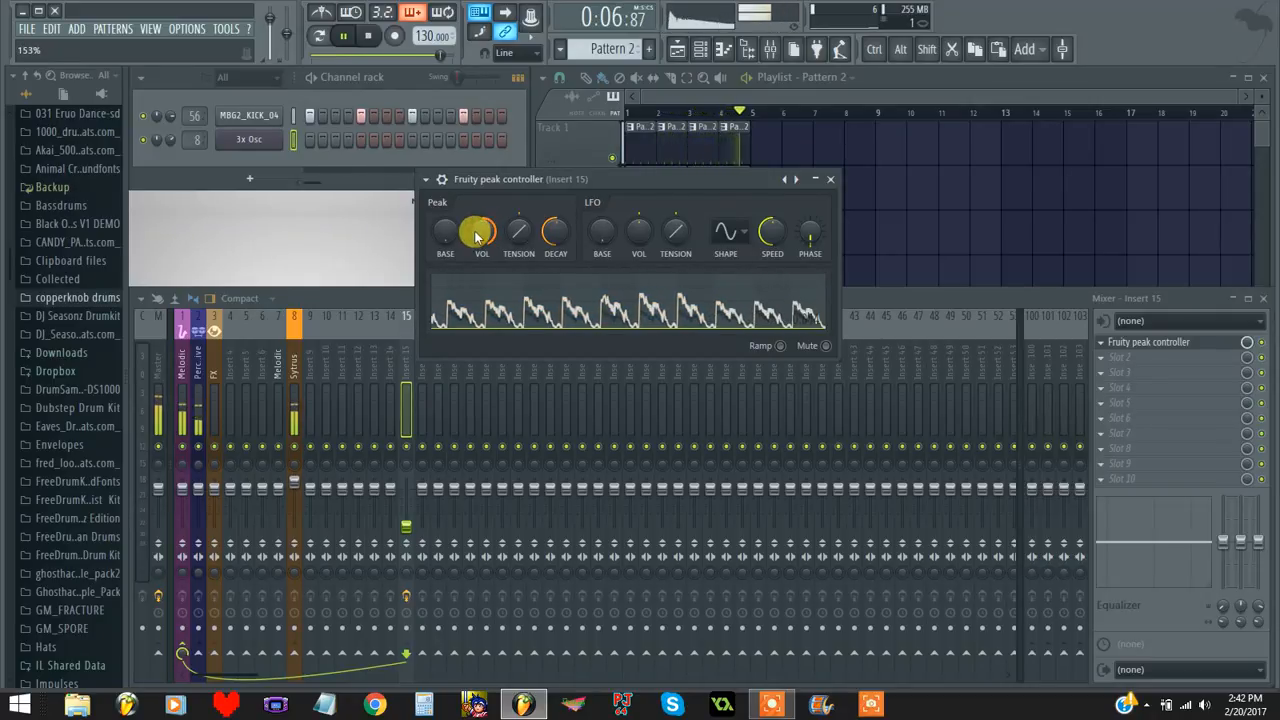
{"action": "left_click_drag", "start_coordinate": [556, 231], "coordinate": [556, 216]}
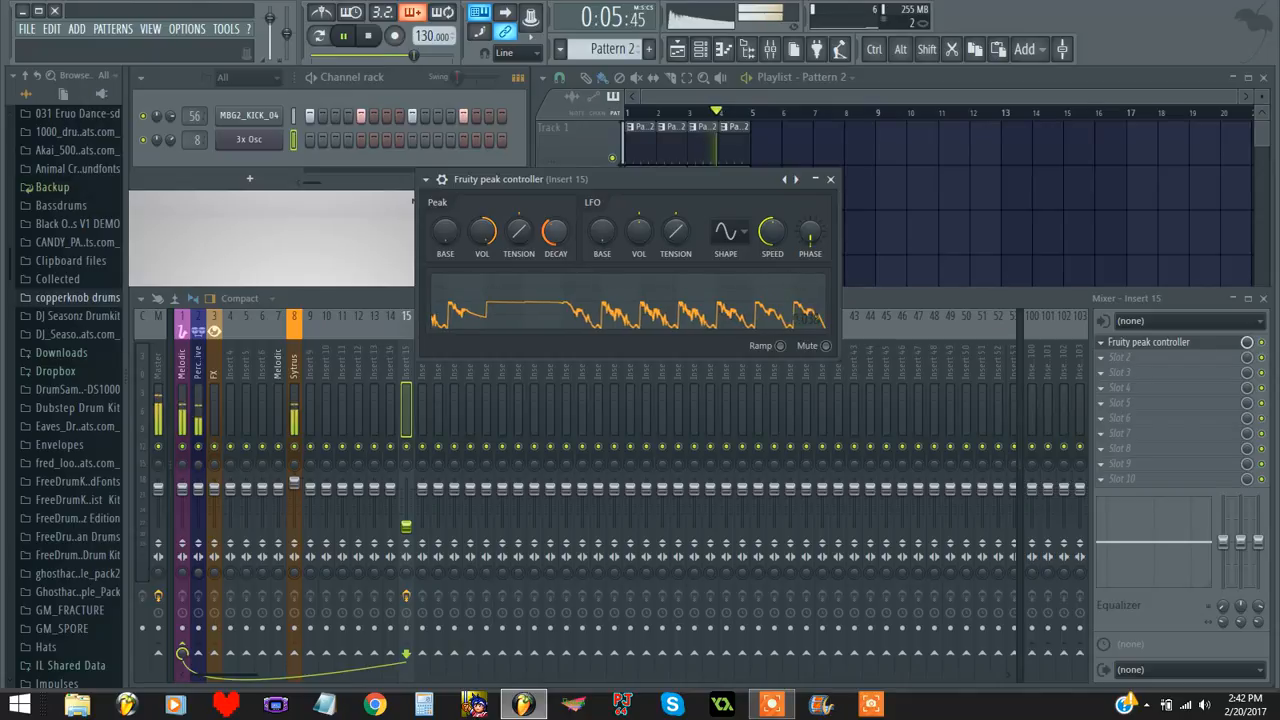
{"action": "left_click", "coordinate": [830, 179]}
{"action": "key", "text": "space"}
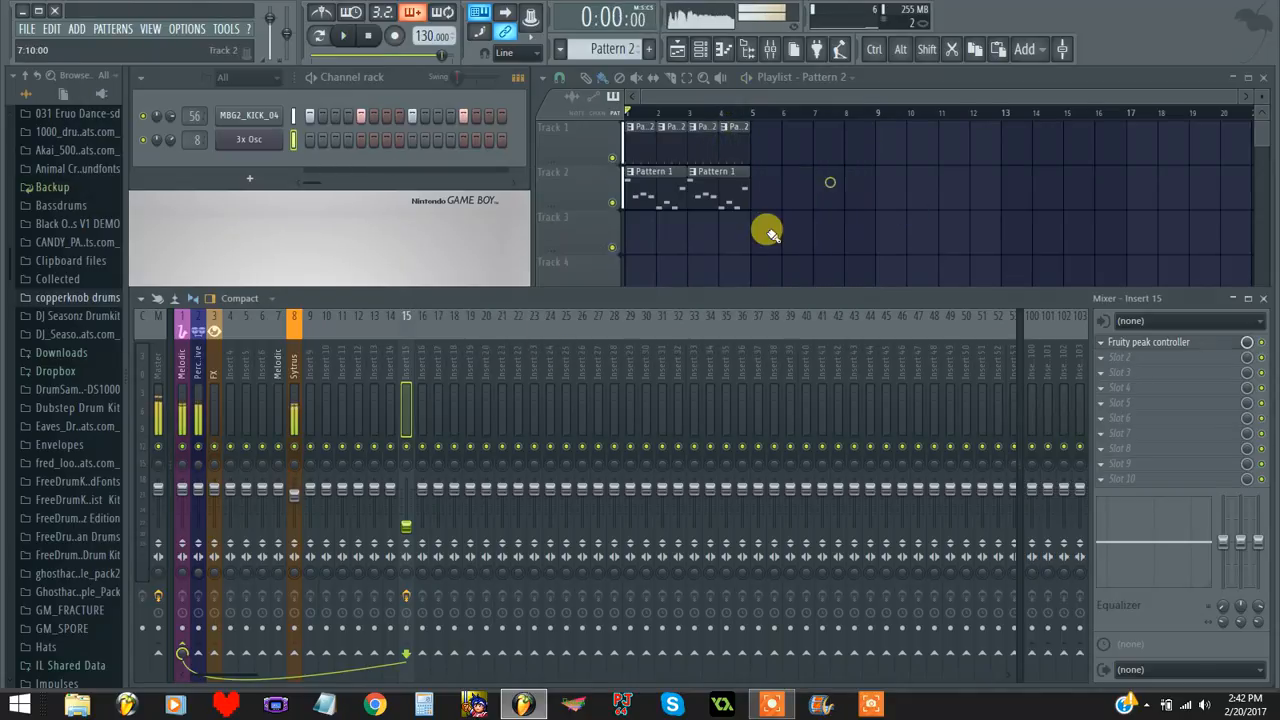
Play the song briefly with the Sytrus mixer track selected to check how its volume fader ducks
{"action": "left_click", "coordinate": [295, 372]}
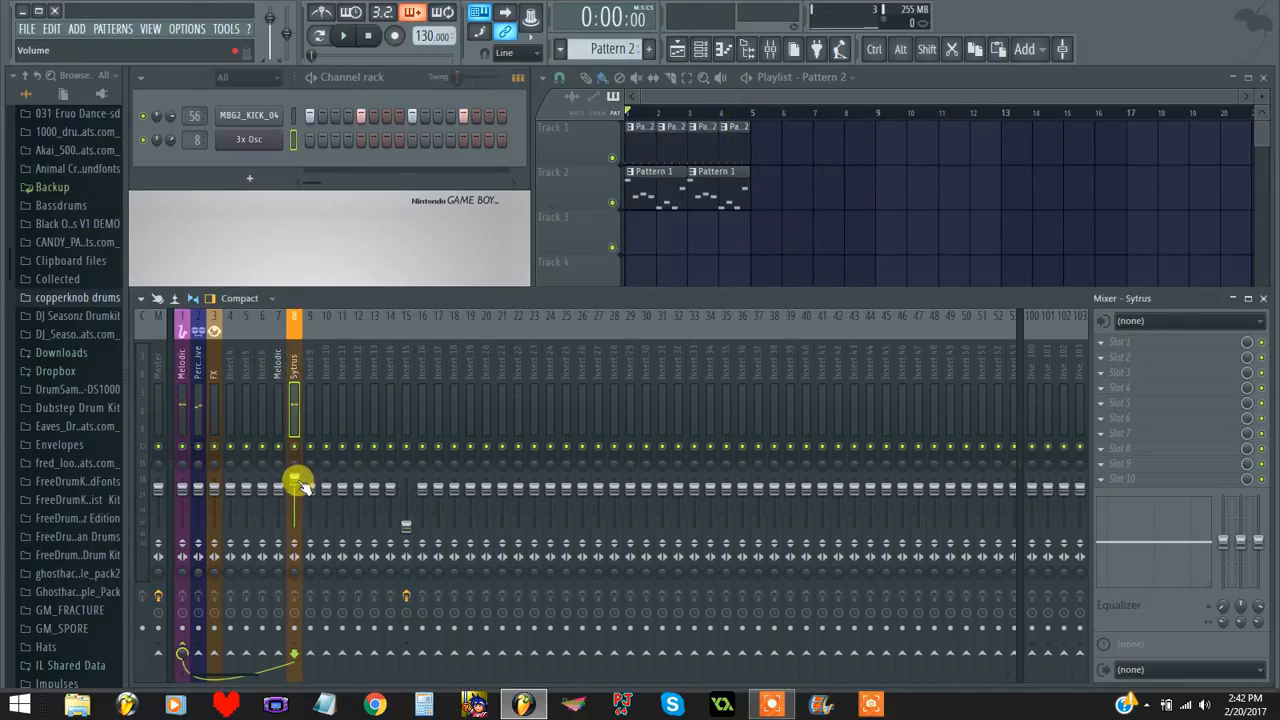
{"action": "key", "text": "space"}
{"action": "key", "text": "space"}
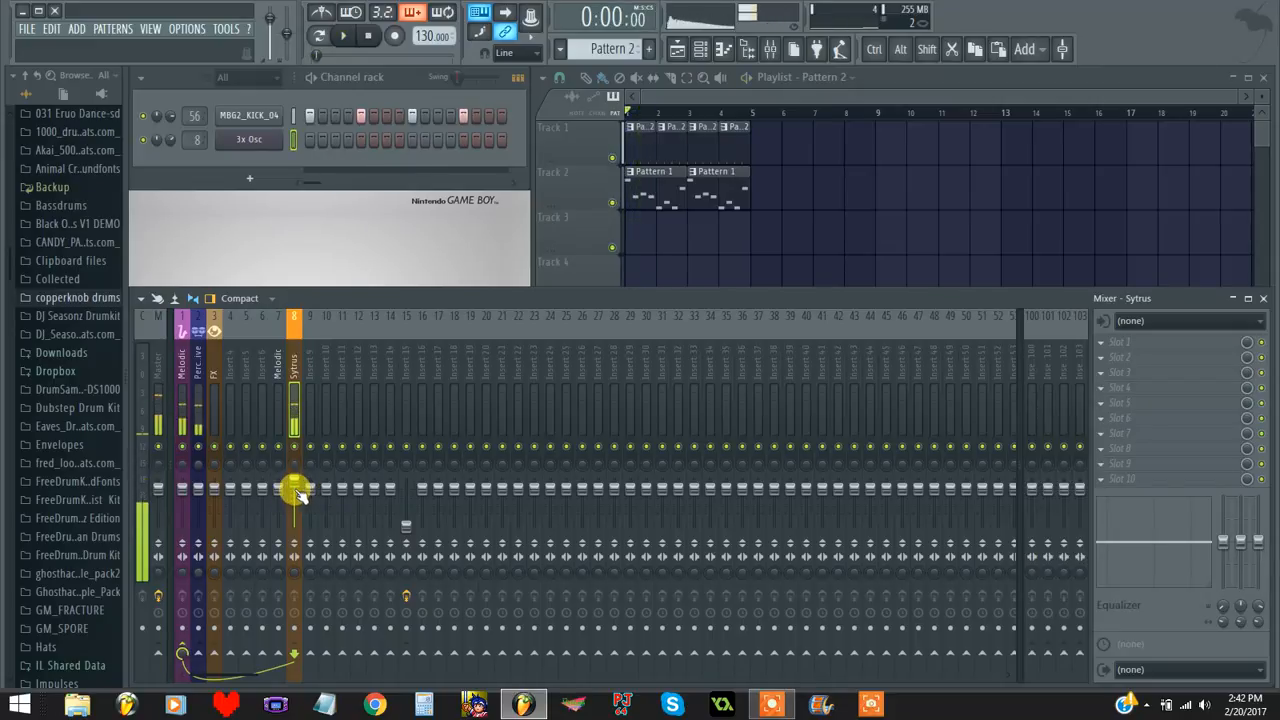
Readjust the peak volume in Insert 15's Fruity Peak Controller during playback, stop playback and close the plugin window
{"action": "left_click", "coordinate": [406, 360]}
{"action": "left_click", "coordinate": [1145, 342]}
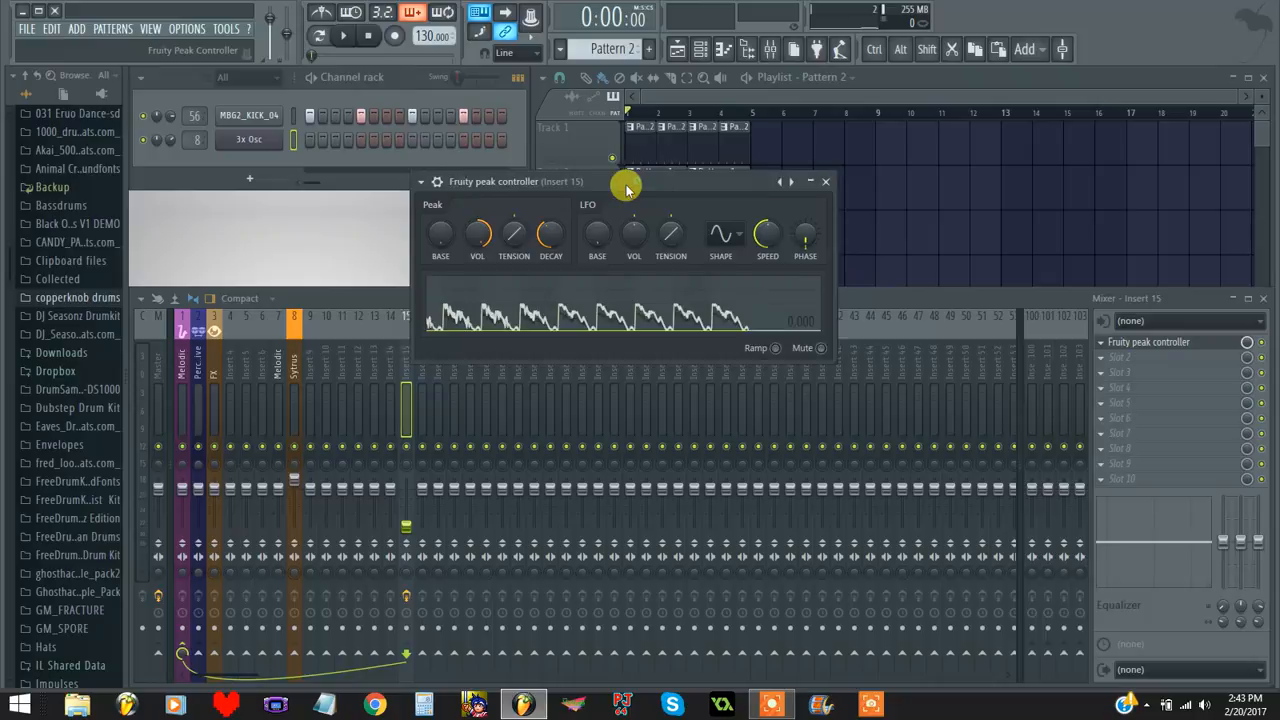
{"action": "left_click_drag", "start_coordinate": [630, 181], "coordinate": [590, 223]}
{"action": "key", "text": "space"}
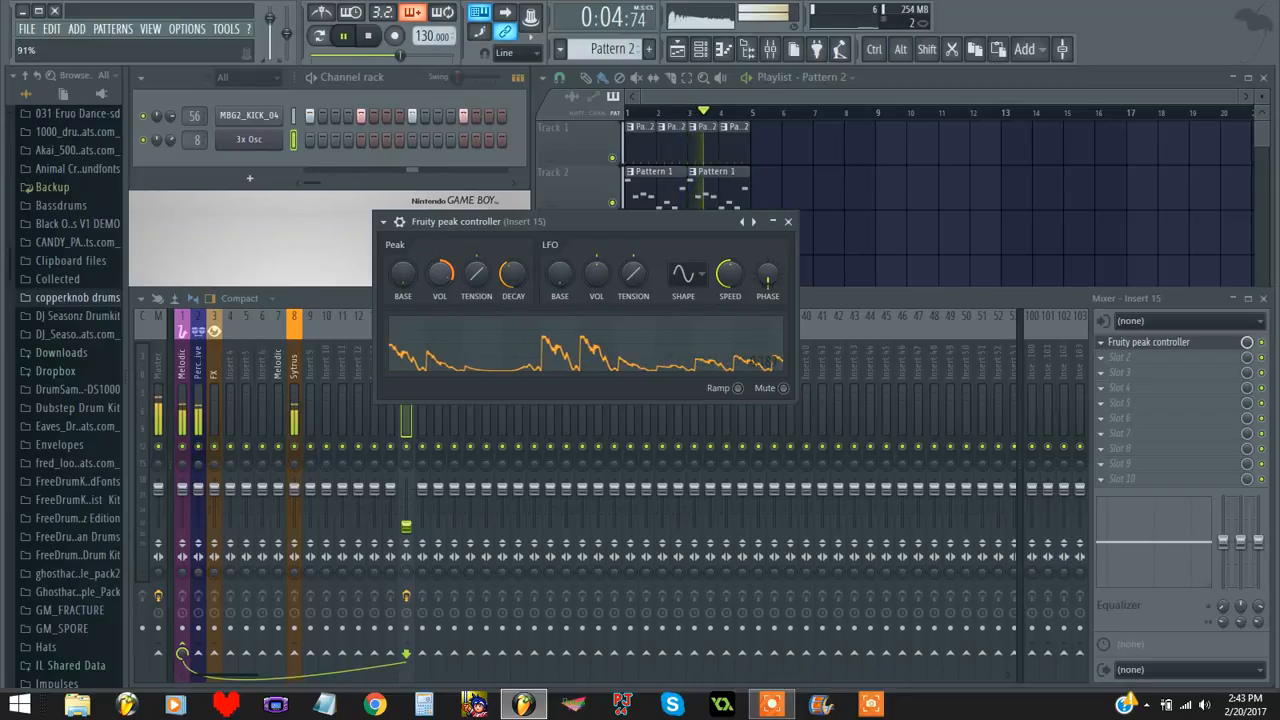
{"action": "left_click", "coordinate": [788, 221]}
{"action": "key", "text": "space"}
Audition several waveforms for oscillator 1 of the 3x Osc during playback and set it to sawtooth
{"action": "left_click", "coordinate": [256, 139]}
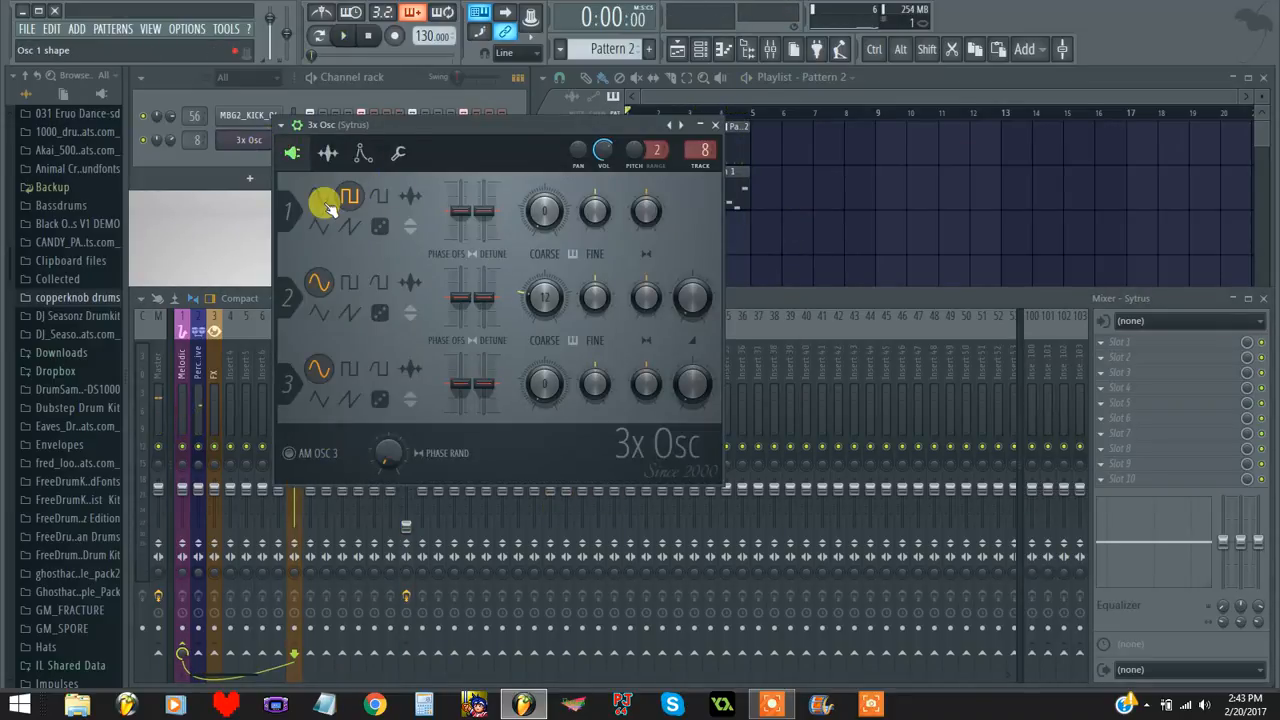
{"action": "left_click", "coordinate": [320, 227]}
{"action": "key", "text": "space"}
{"action": "left_click_drag", "start_coordinate": [543, 206], "coordinate": [545, 232]}
{"action": "left_click", "coordinate": [347, 226]}
{"action": "left_click", "coordinate": [350, 198]}
{"action": "left_click", "coordinate": [381, 197]}
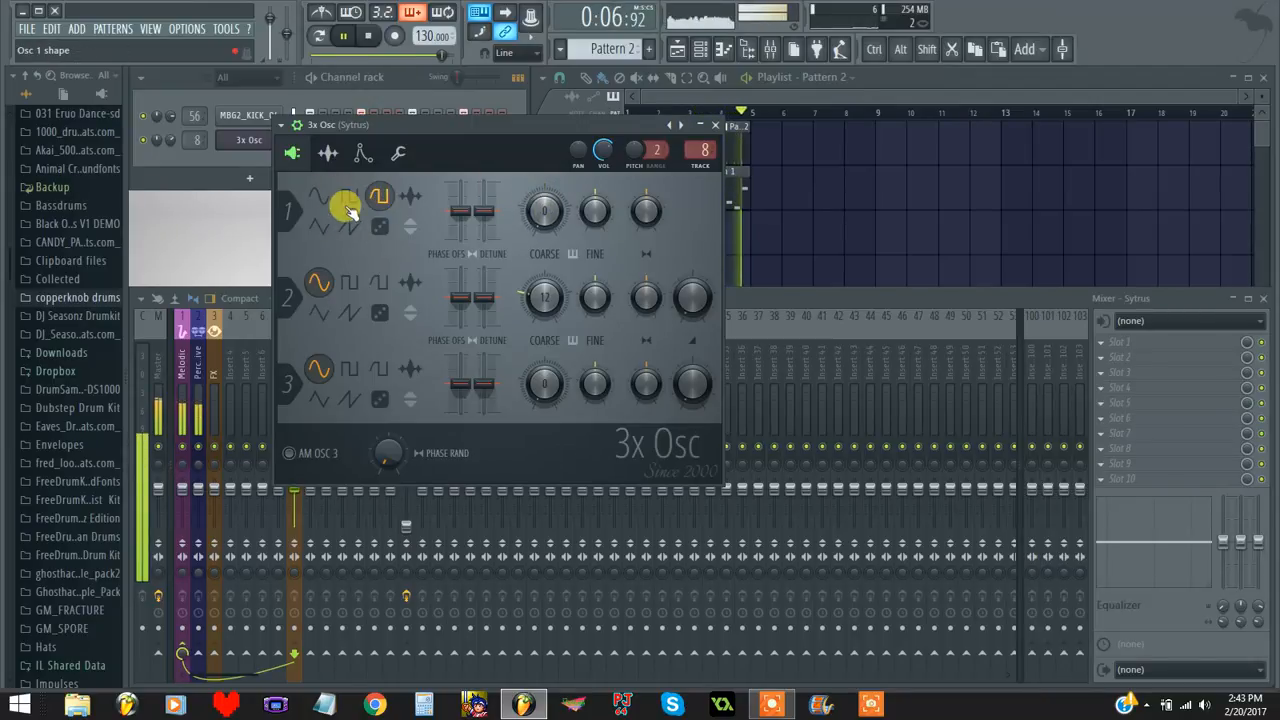
{"action": "left_click", "coordinate": [349, 224]}
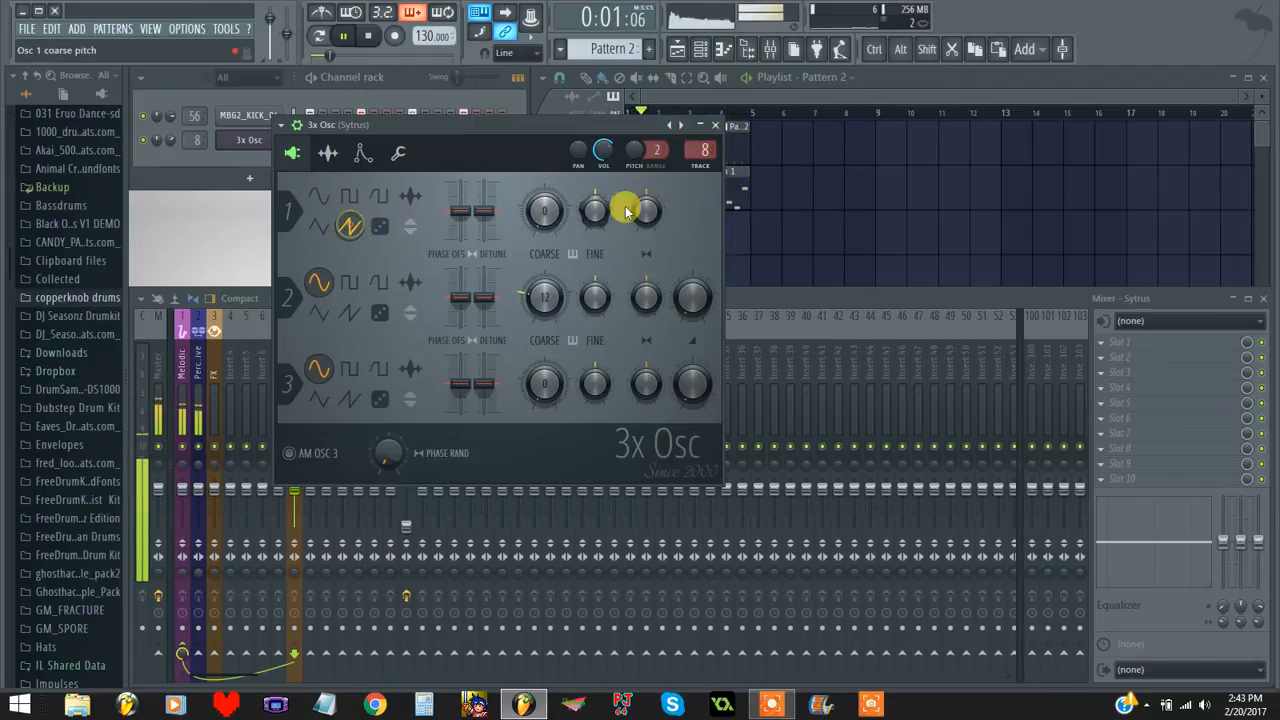
Lower the coarse pitch of oscillator 1 in the 3x Osc, stop playback and close the plugin window
{"action": "left_click_drag", "start_coordinate": [545, 210], "coordinate": [545, 232]}
{"action": "key", "text": "space"}
{"action": "left_click", "coordinate": [718, 127]}
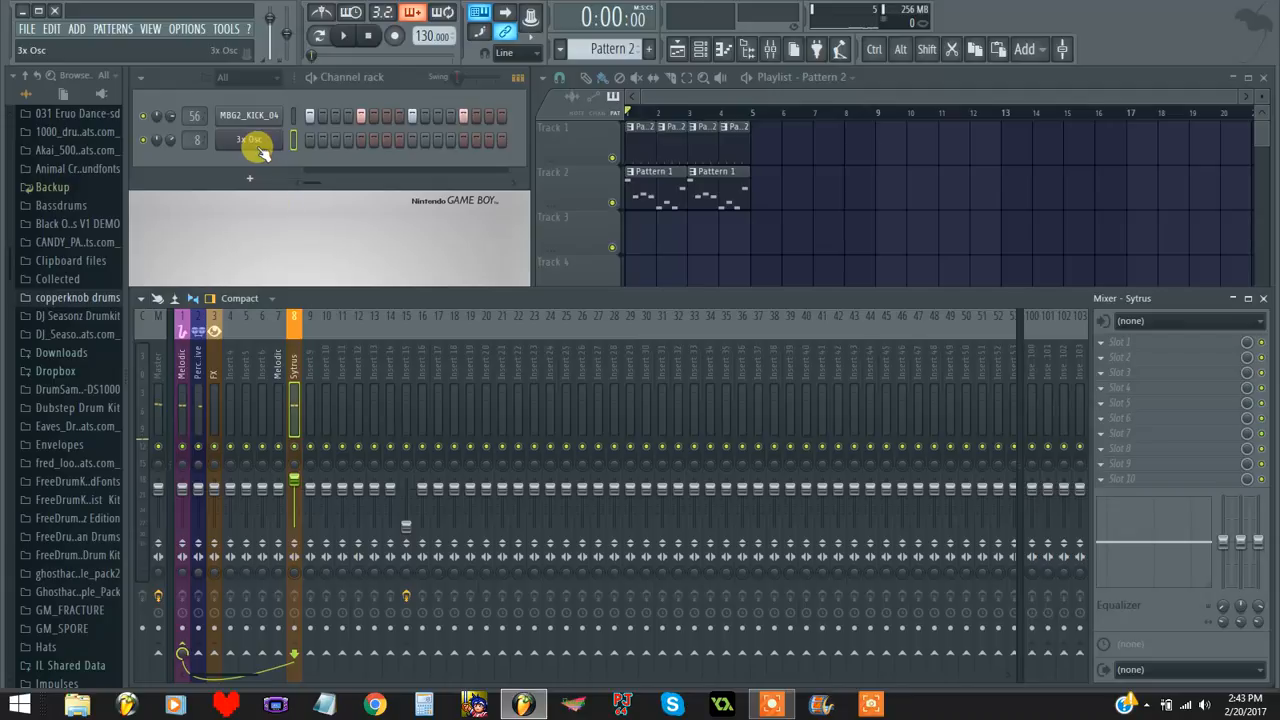
Play the song to hear the sidechained melody and review the peak settings of Insert 15's Fruity Peak Controller
{"action": "key", "text": "space"}
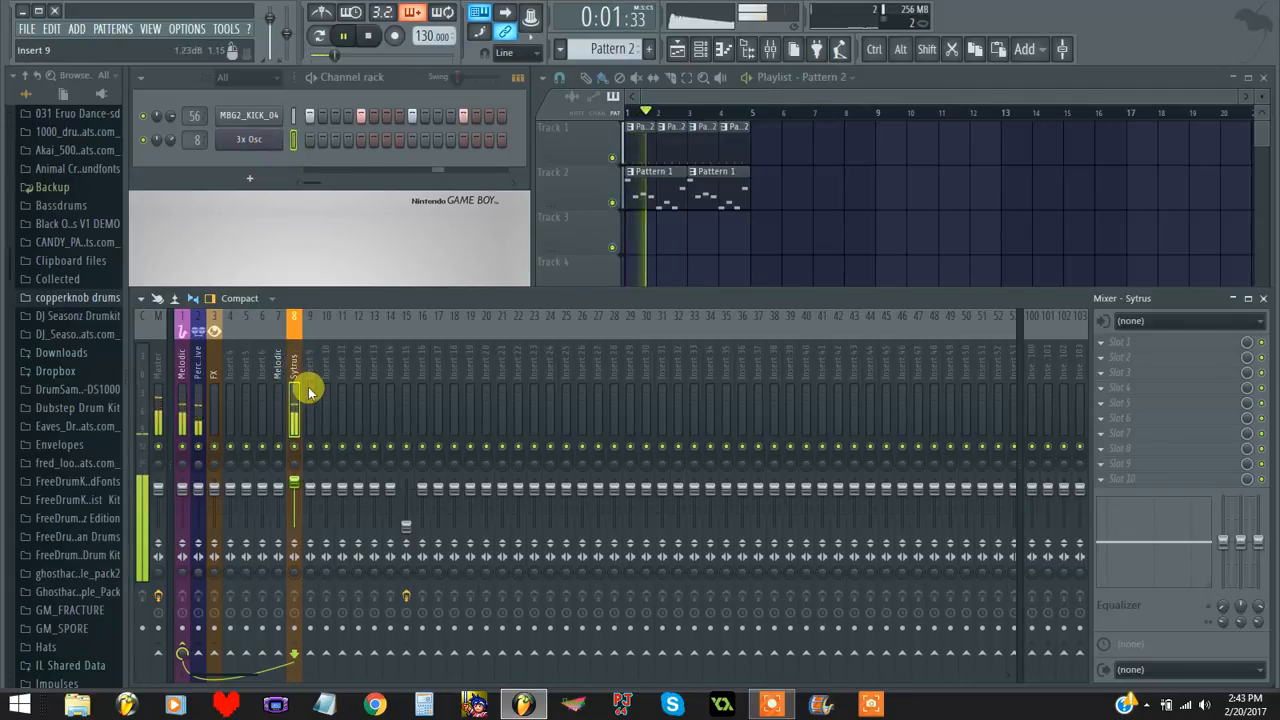
{"action": "key", "text": "space"}
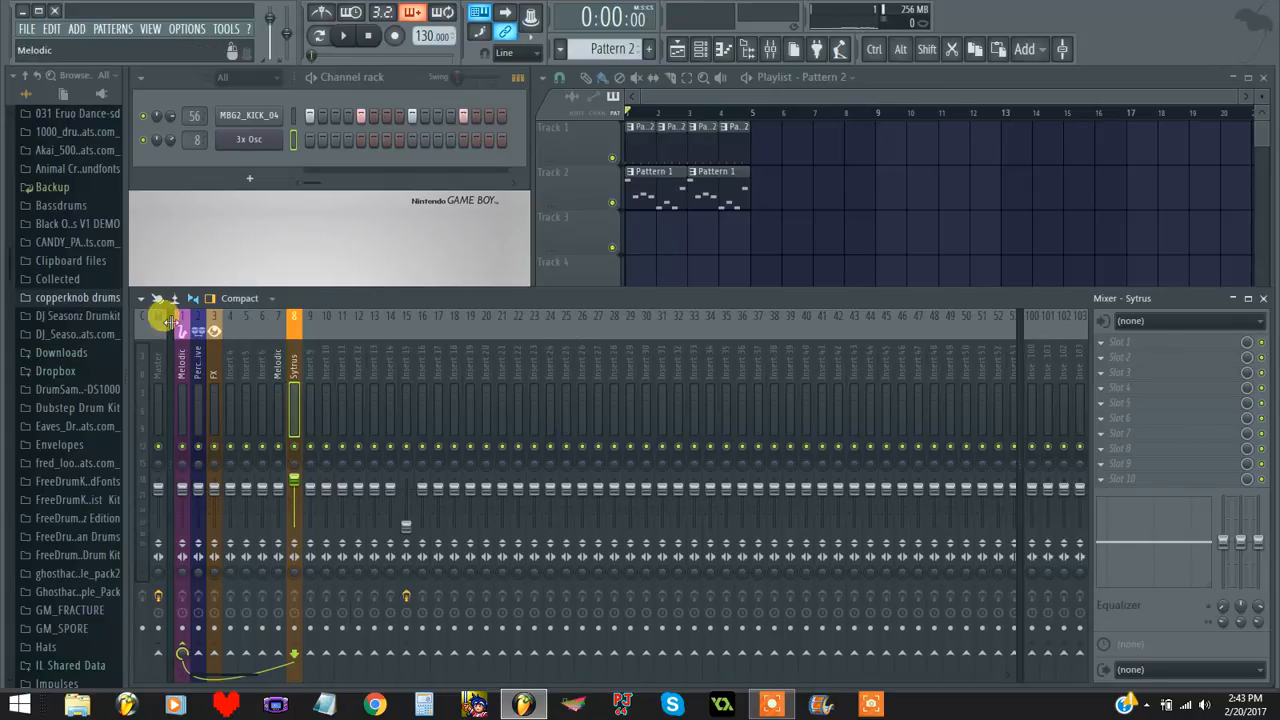
{"action": "left_click", "coordinate": [405, 370]}
{"action": "left_click", "coordinate": [1199, 347]}
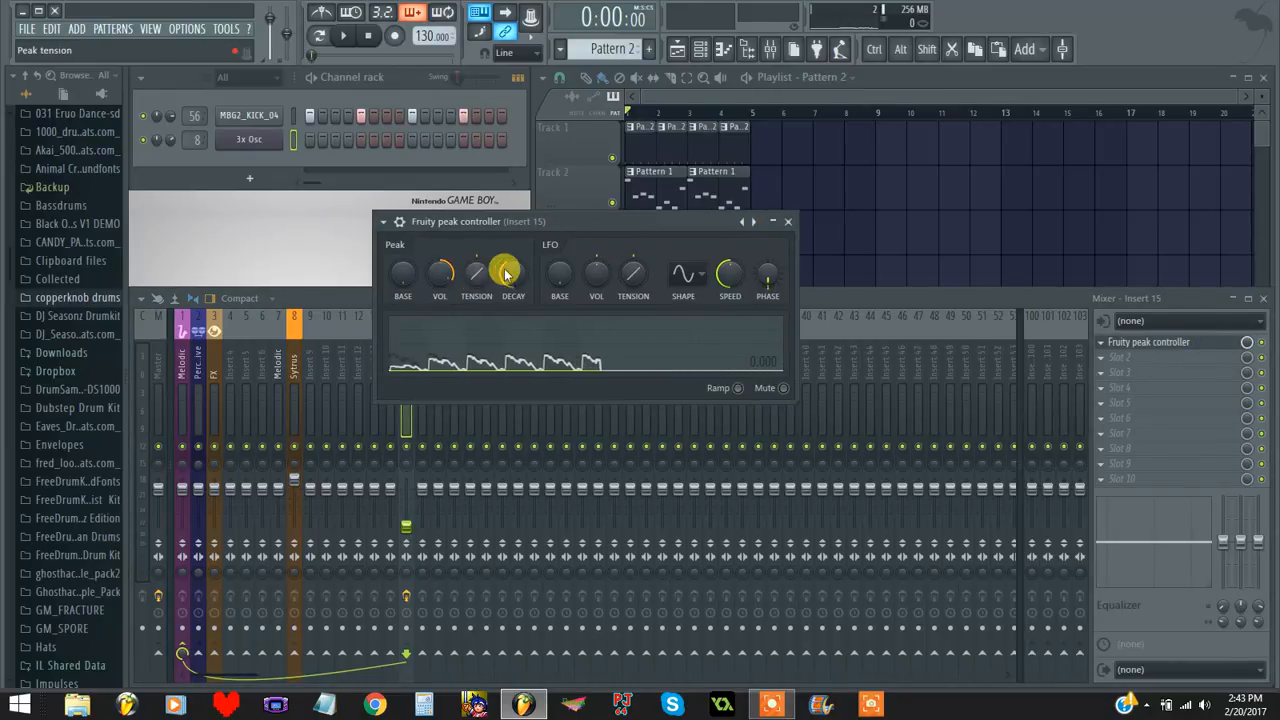
{"action": "left_click", "coordinate": [789, 222]}
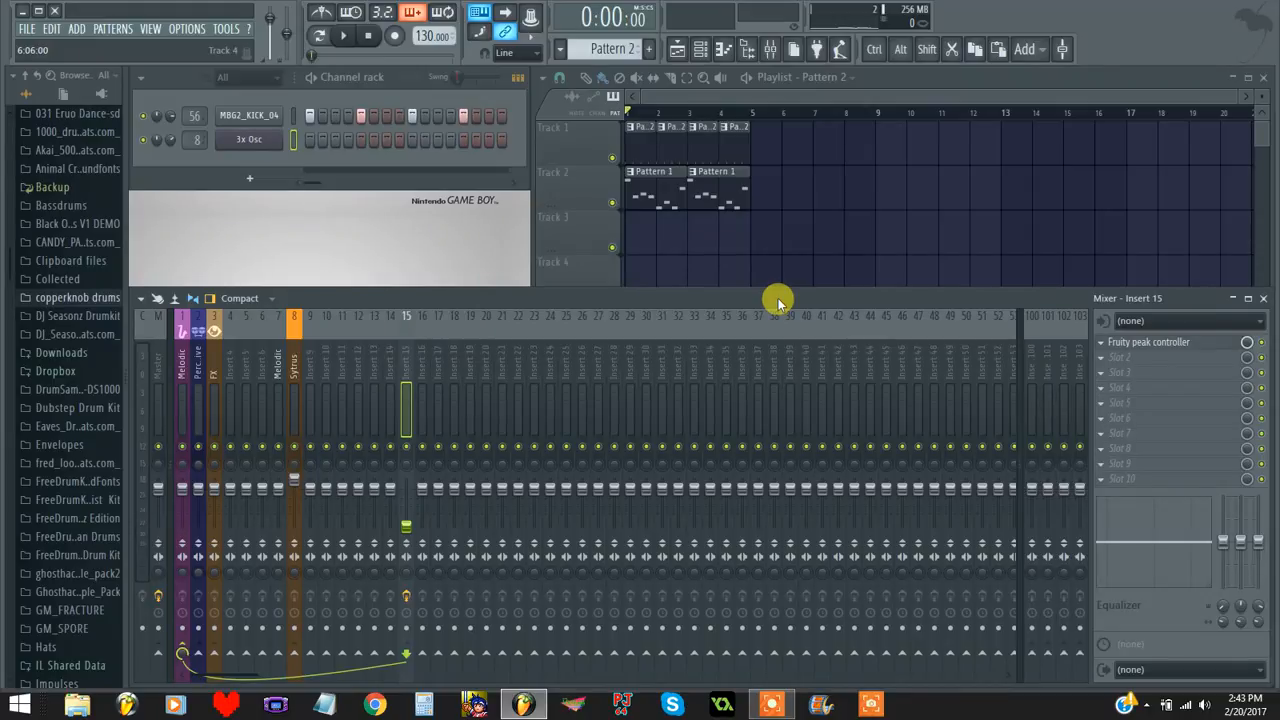
{"action": "mouse_move", "coordinate": [778, 711]}
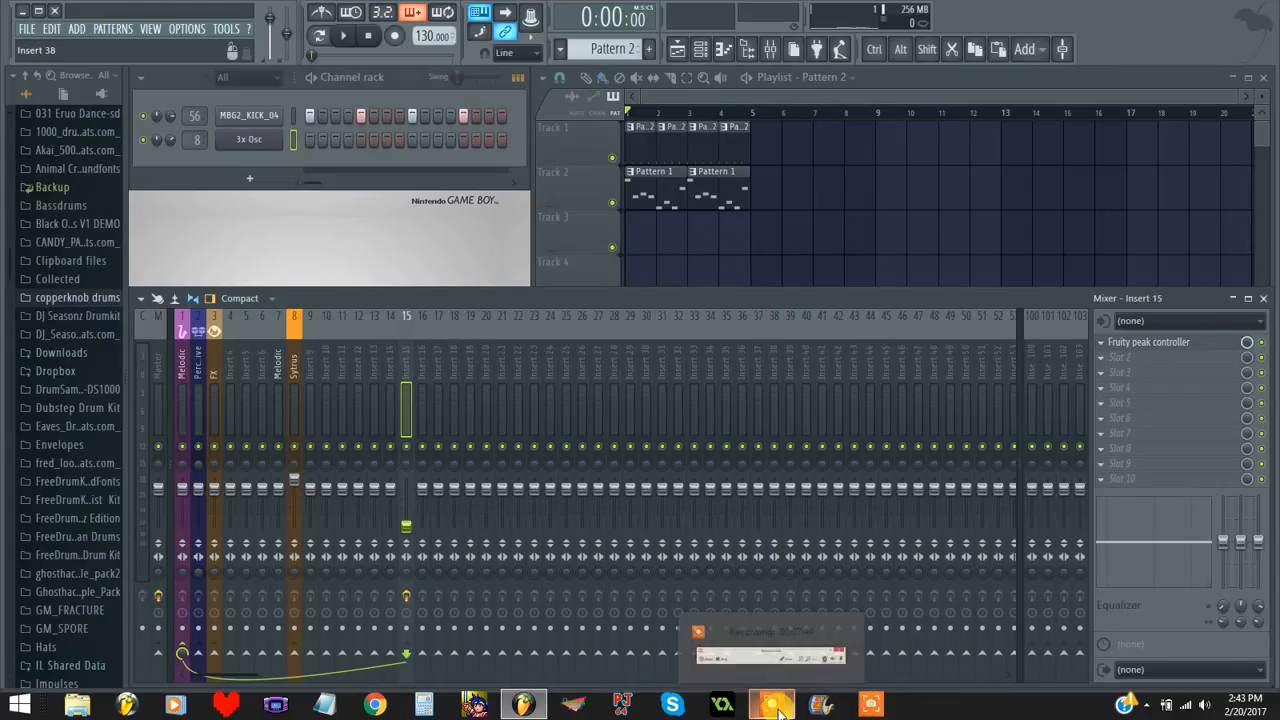